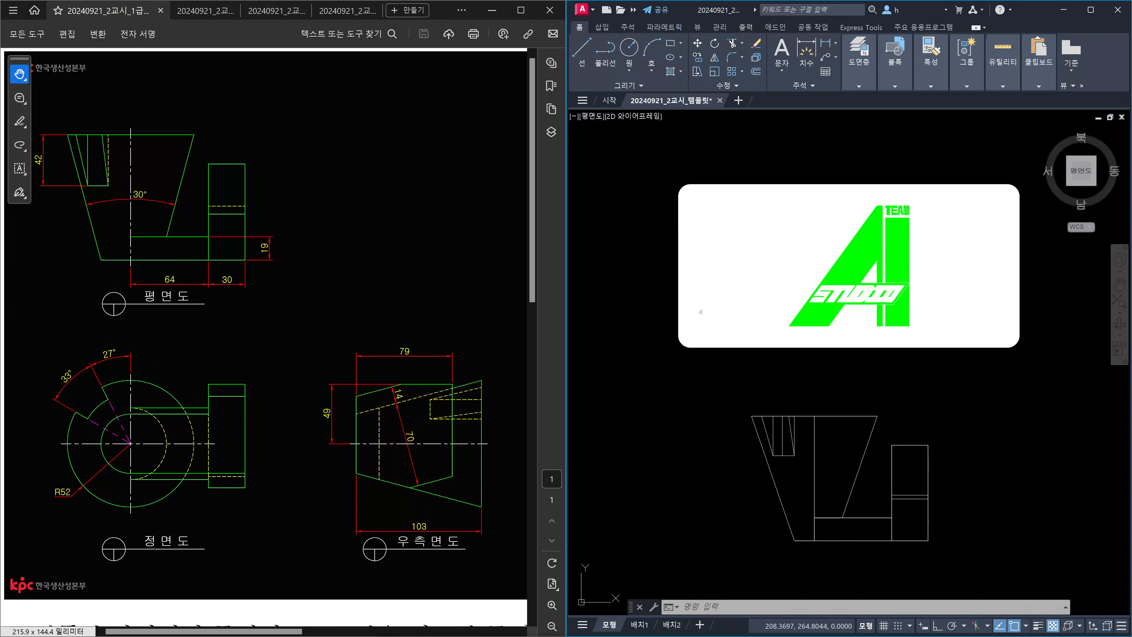
# Step: Delete the team logo graphic above the solid model in the drawing
pyautogui.click(663, 166)
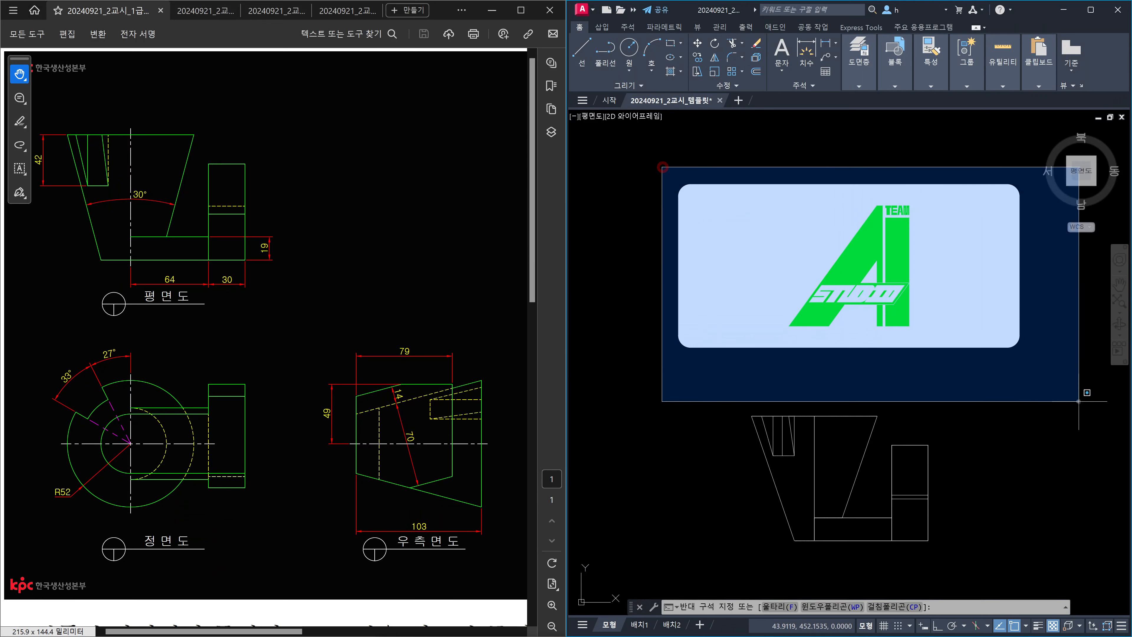
pyautogui.click(1051, 392)
pyautogui.press('Delete')
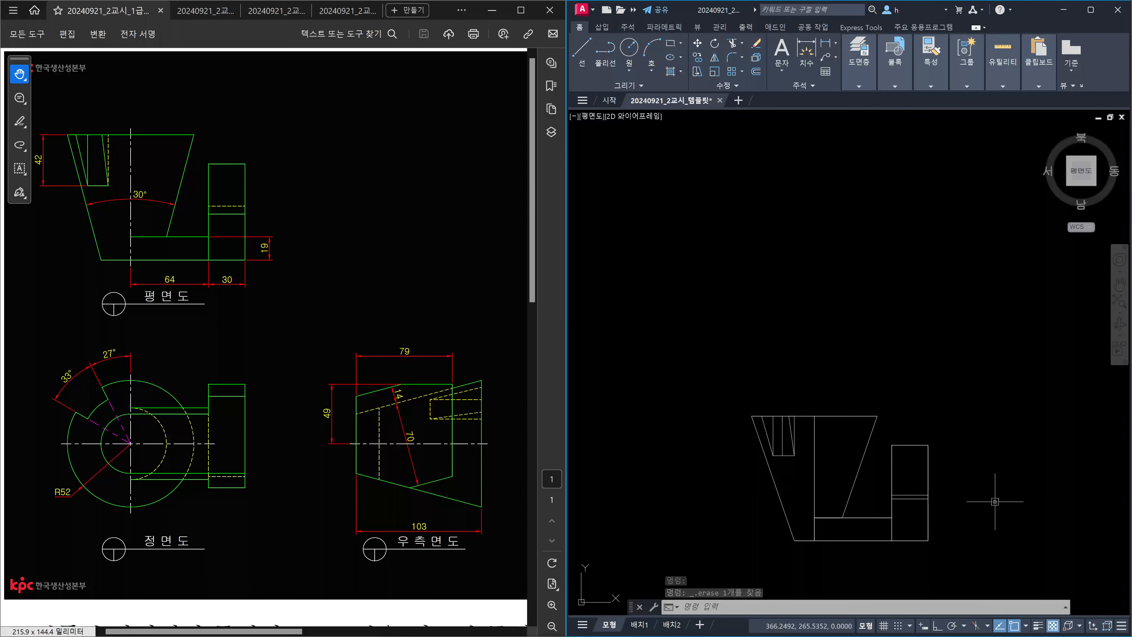
# Step: Add a vertical linear dimension from the body's upper-left corner to the notch's lower edge, placed left of the model
pyautogui.moveTo(993, 513); pyautogui.dragTo(986, 414, button='middle')
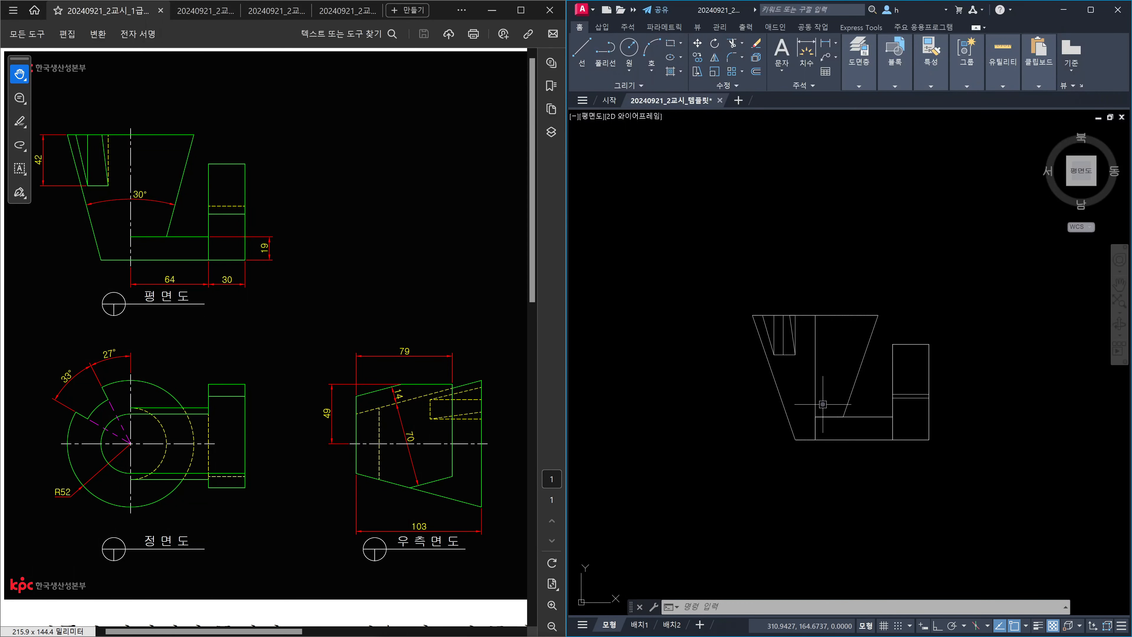
pyautogui.moveTo(783, 403)
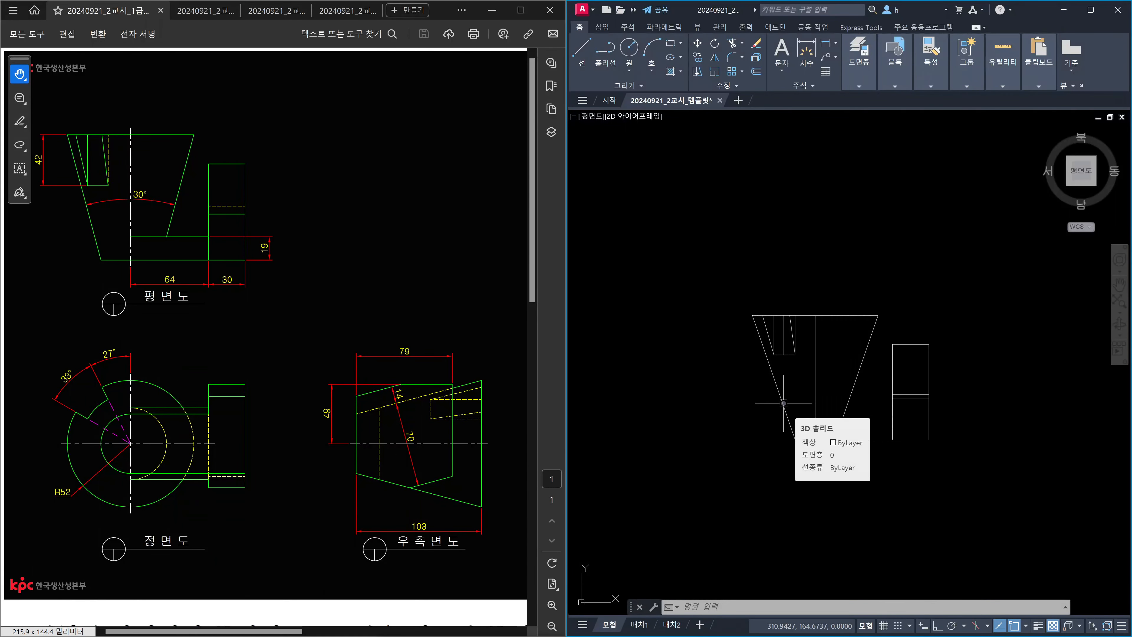
pyautogui.write('DLI')
pyautogui.press('Return')
pyautogui.scroll(4, 727, 329)
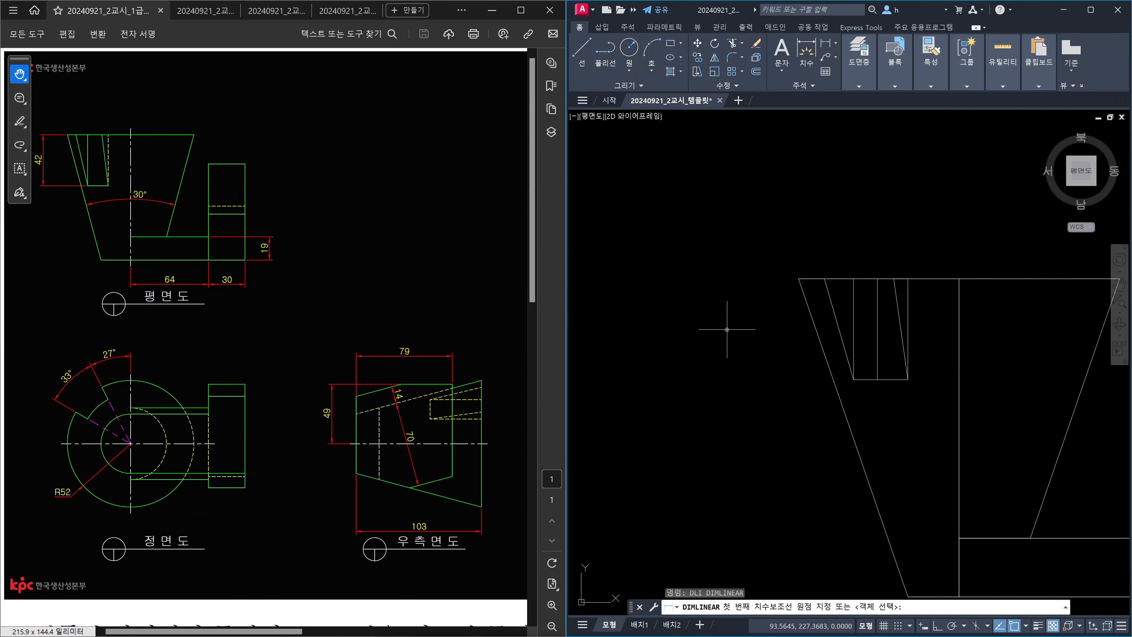
pyautogui.click(799, 279)
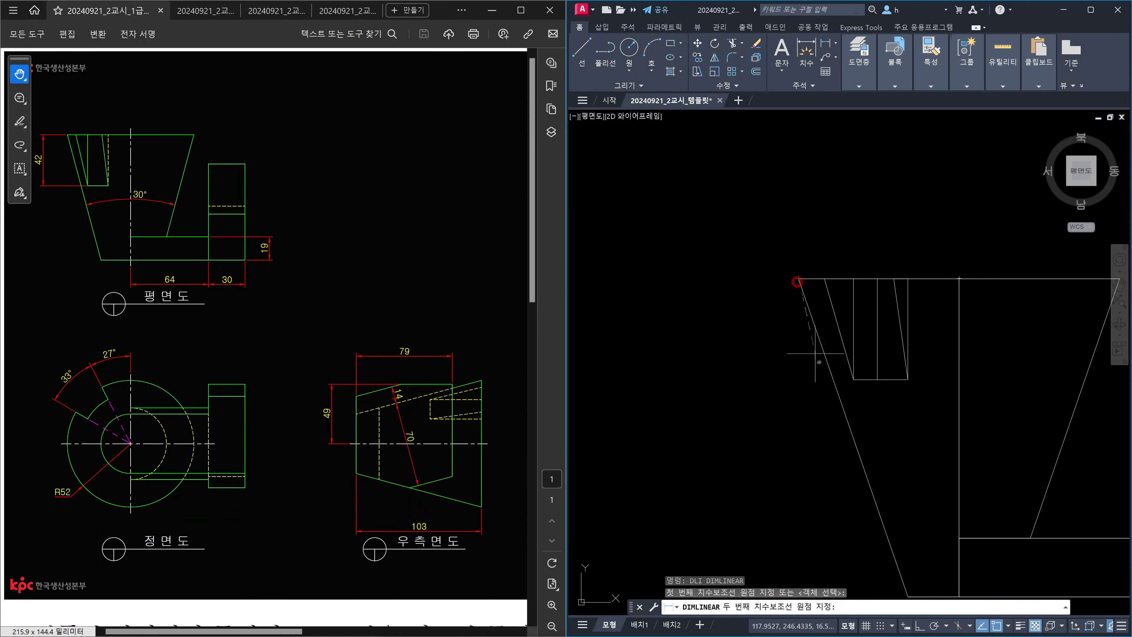
pyautogui.click(854, 379)
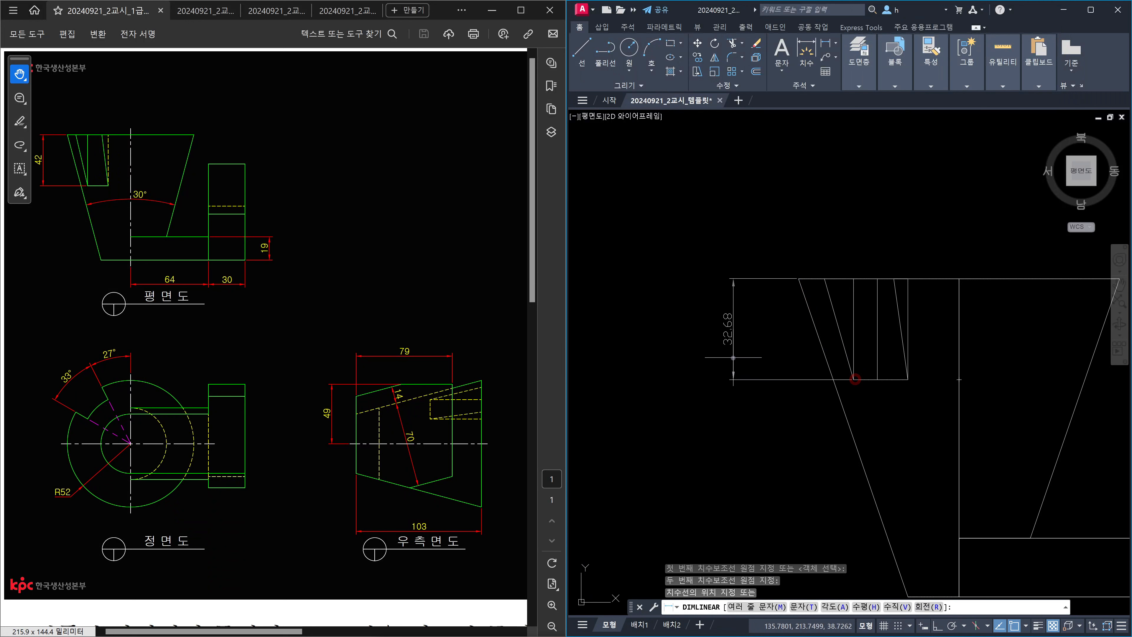
pyautogui.click(733, 359)
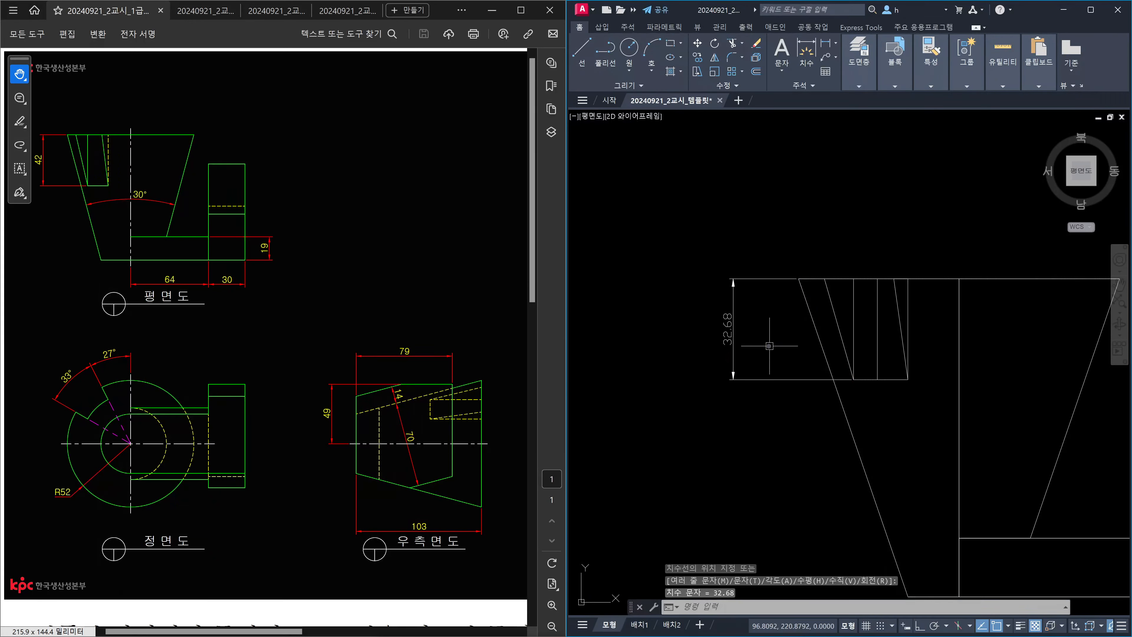
pyautogui.moveTo(714, 306); pyautogui.dragTo(742, 361)
pyautogui.moveTo(857, 381)
pyautogui.mouseDown()
pyautogui.moveTo(901, 381)
pyautogui.moveTo(882, 417)
pyautogui.moveTo(898, 415)
pyautogui.moveTo(868, 403)
pyautogui.moveTo(903, 400)
pyautogui.mouseUp()
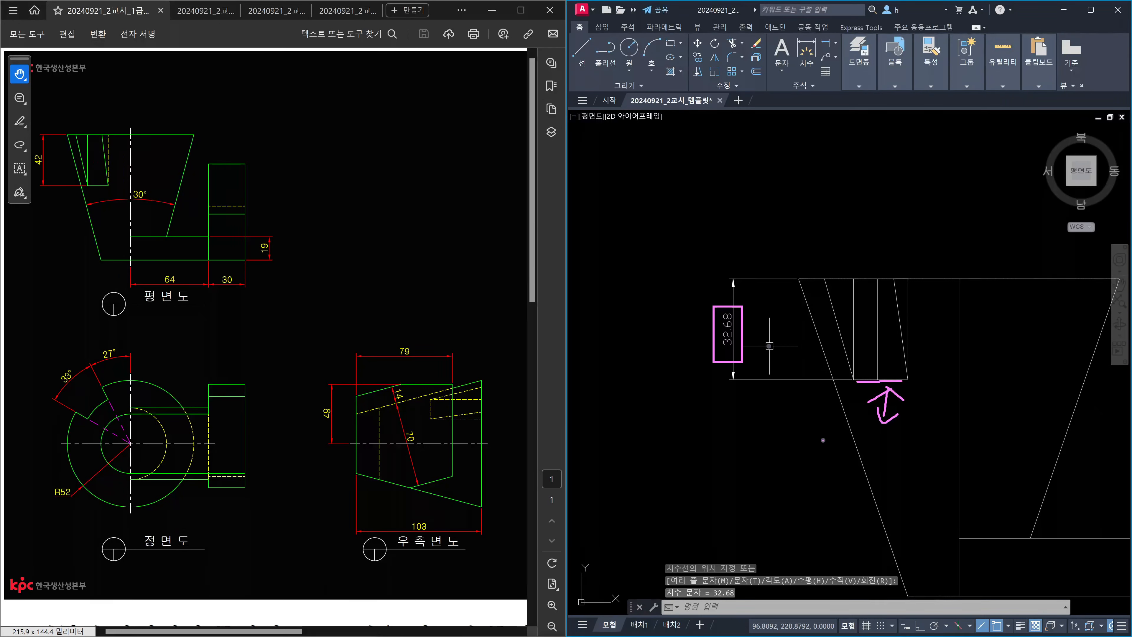
pyautogui.press('Escape')
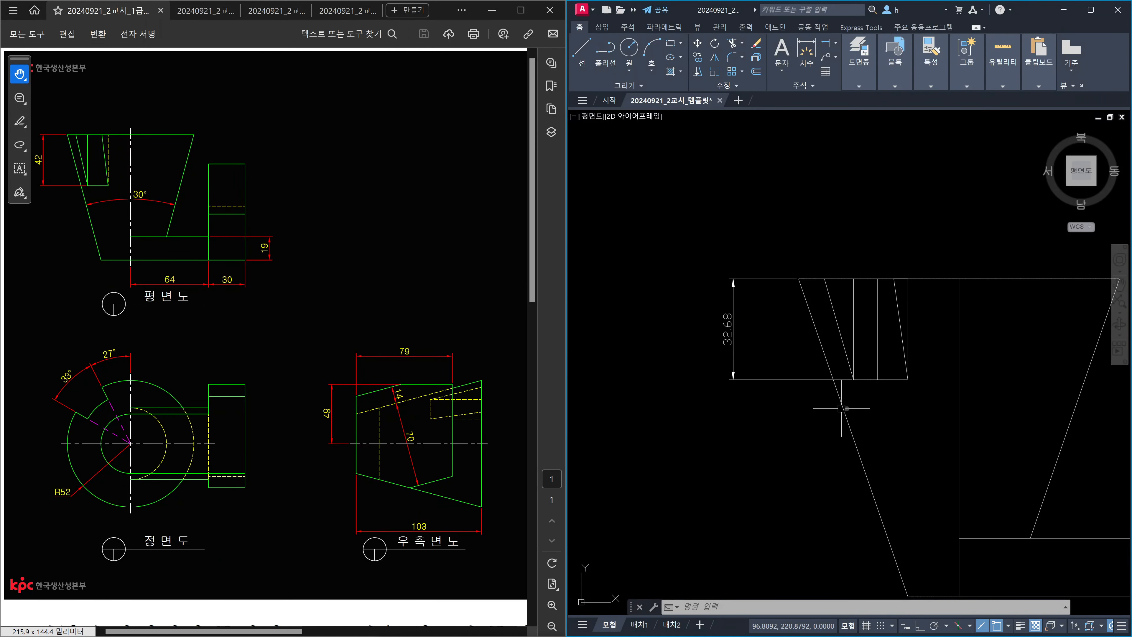
# Step: Try to add an angular dimension between the two slanted edges of the tapered solid
pyautogui.scroll(-3, 847, 421)
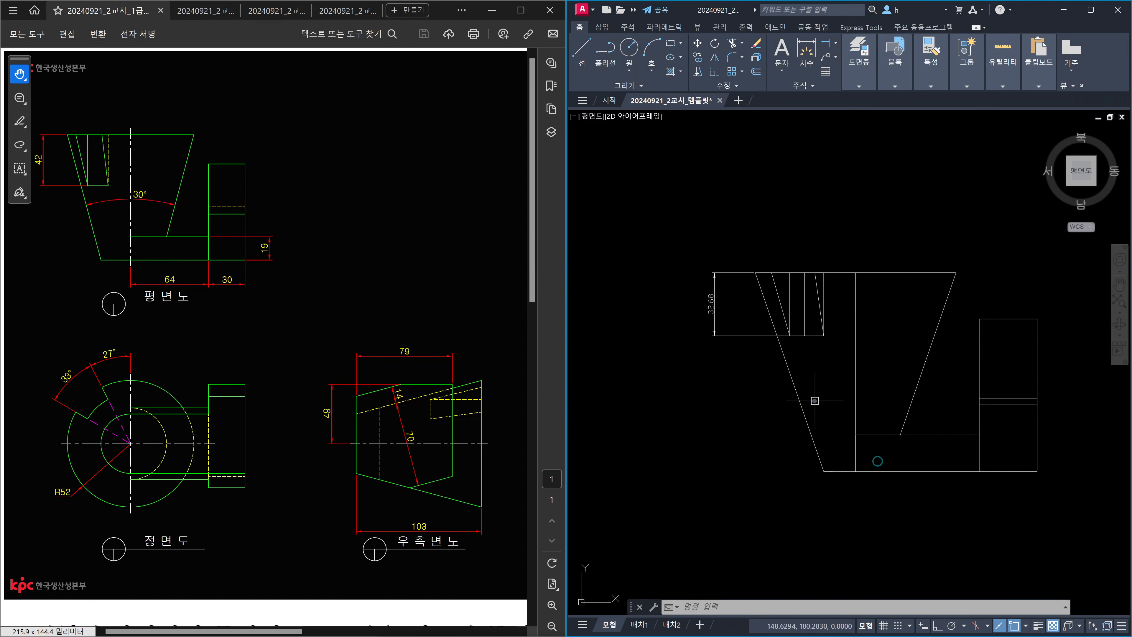
pyautogui.scroll(2, 815, 400)
pyautogui.press('Escape')
pyautogui.write('dan')
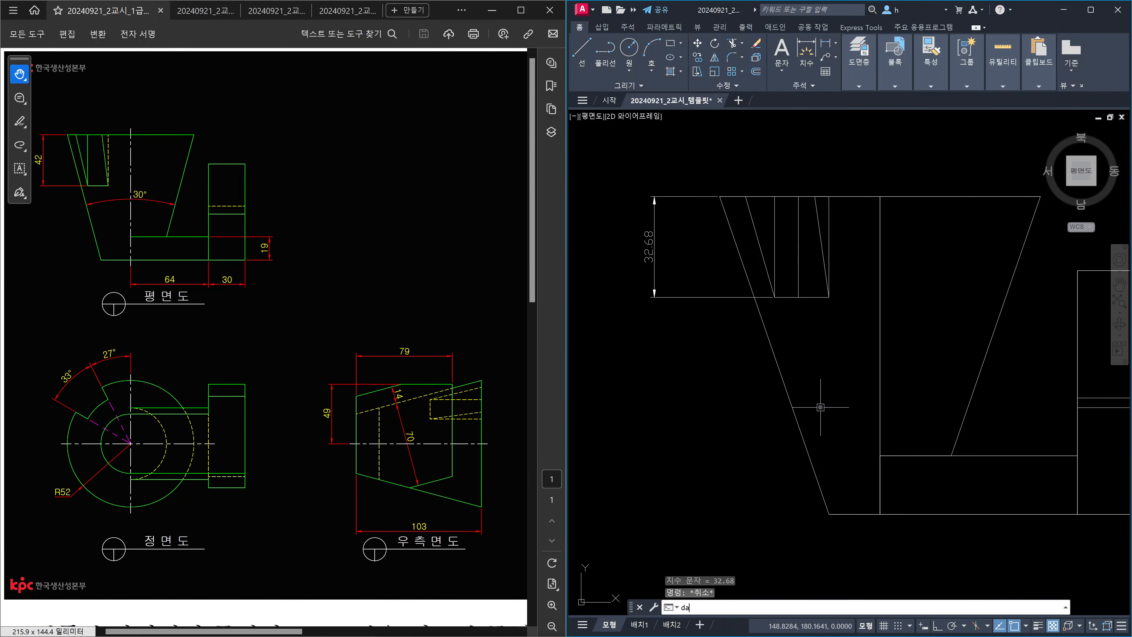
pyautogui.press('Return')
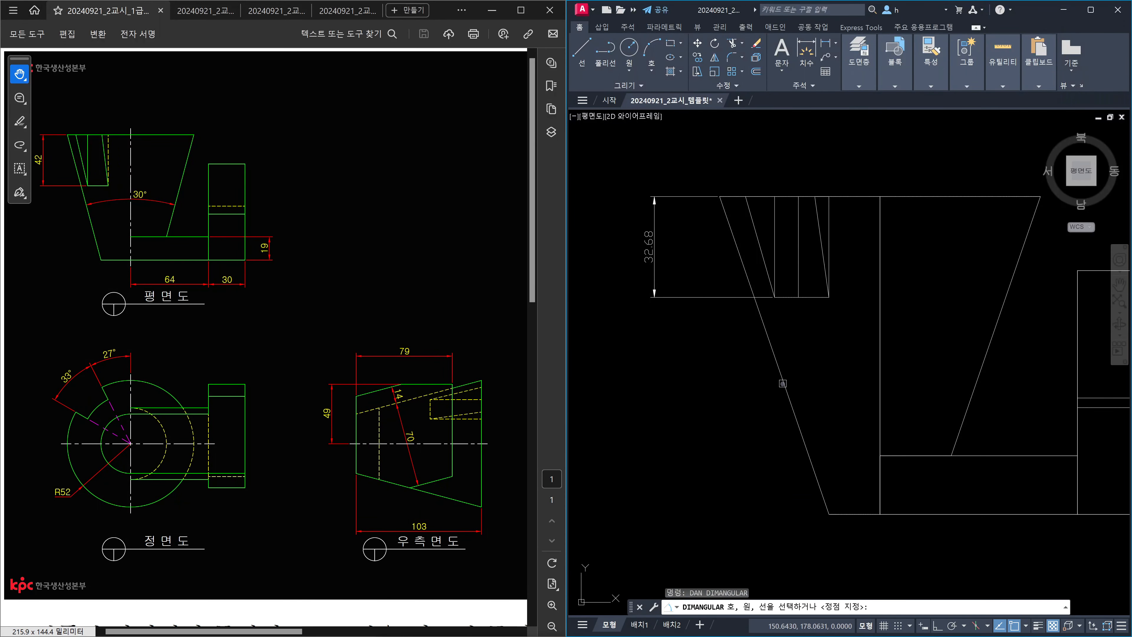
pyautogui.click(783, 384)
pyautogui.click(967, 403)
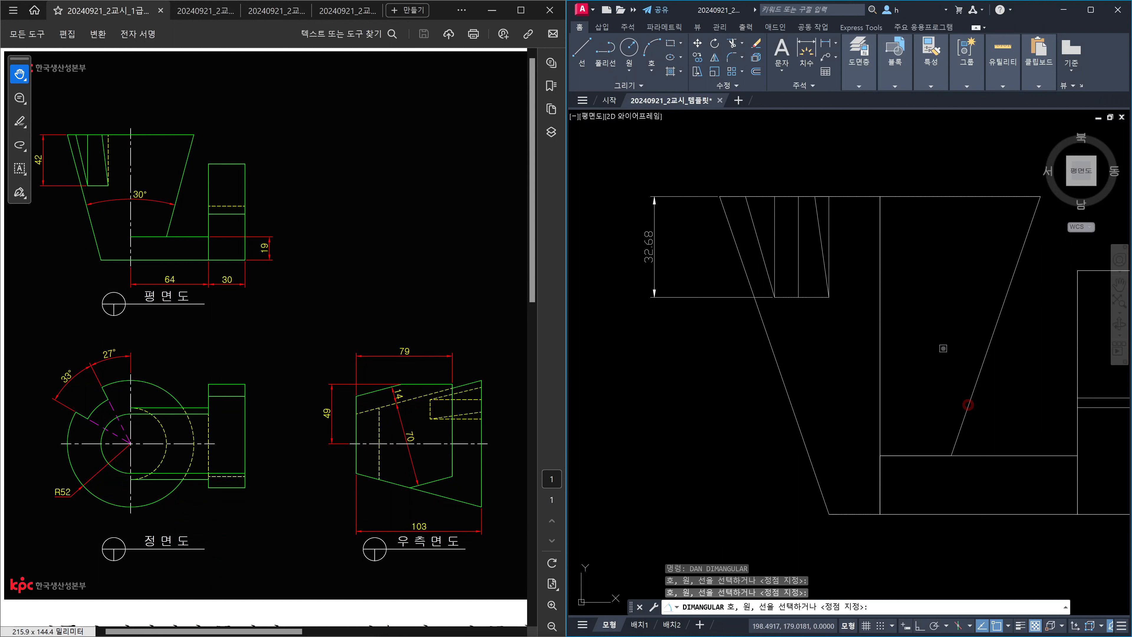
pyautogui.press('Escape')
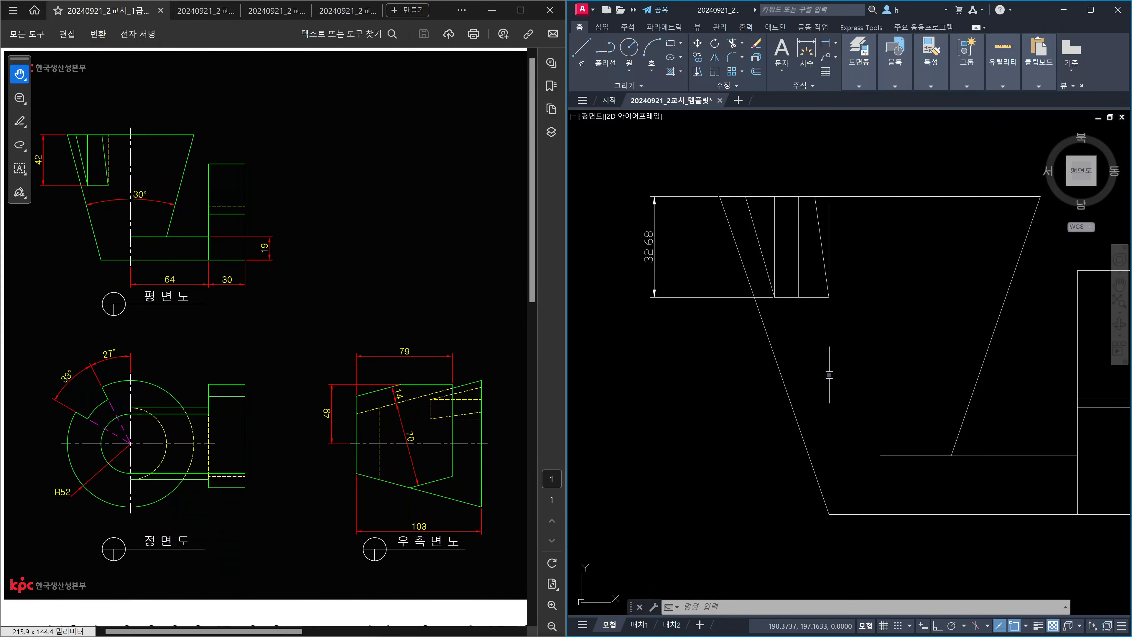
# Step: Set the contour lines per surface to 0 in the display options and regenerate the model
pyautogui.write('op')
pyautogui.press('space')
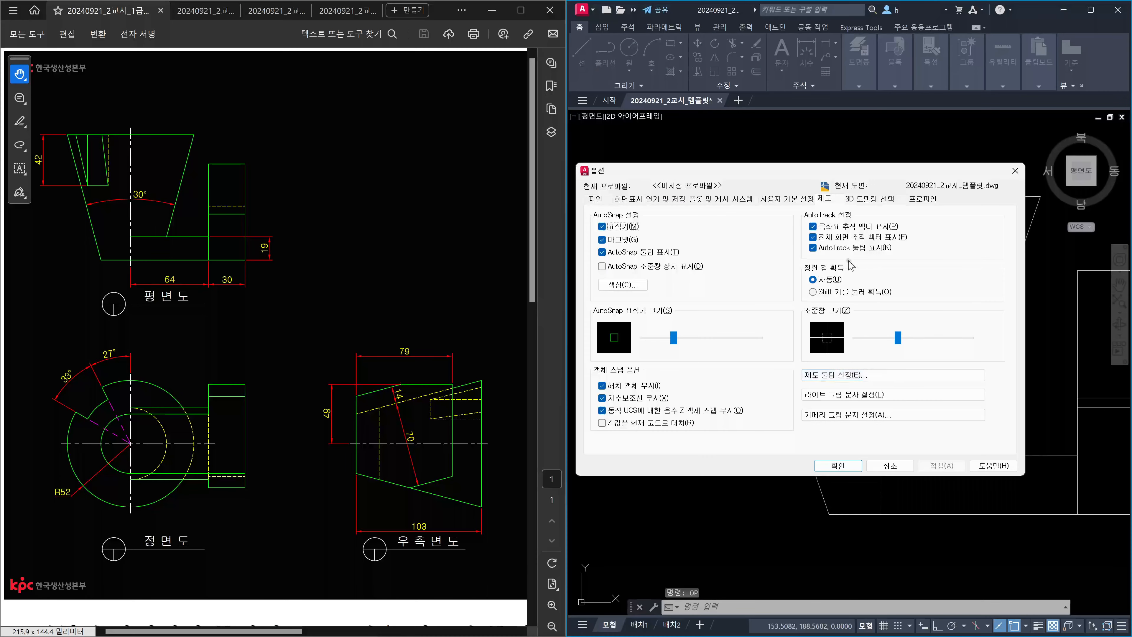
pyautogui.click(637, 199)
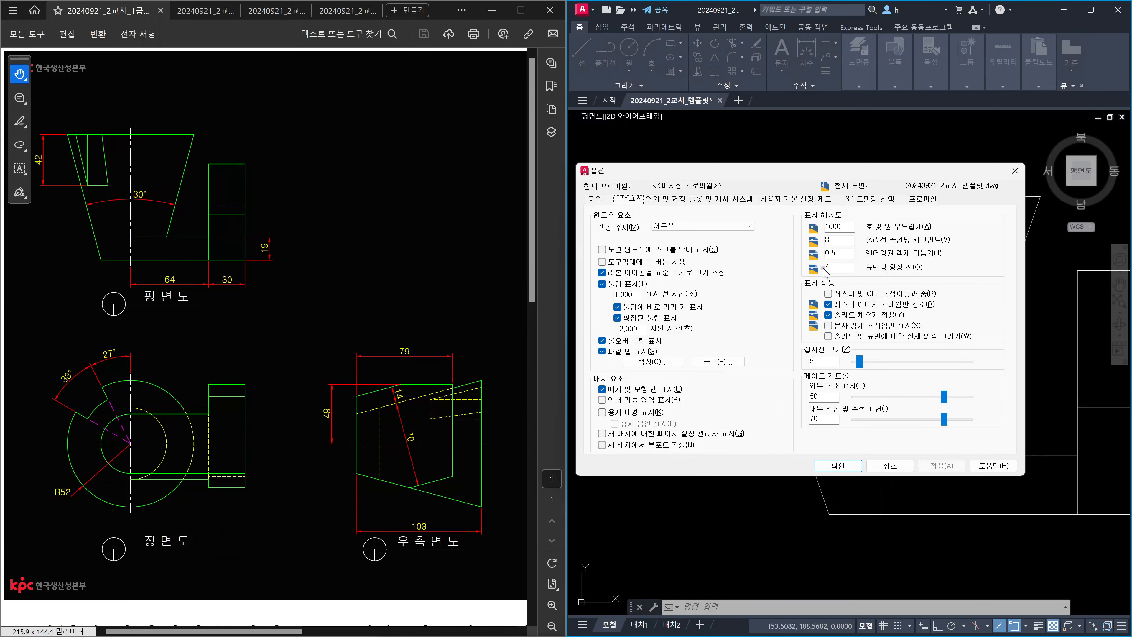
pyautogui.click(838, 267)
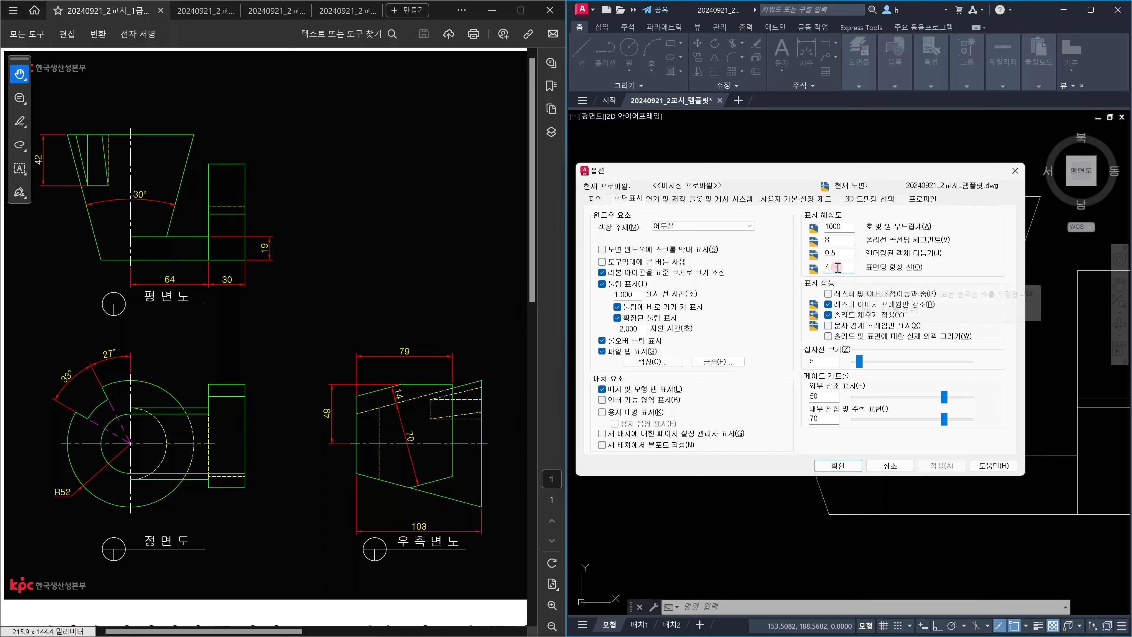
pyautogui.doubleClick(838, 267)
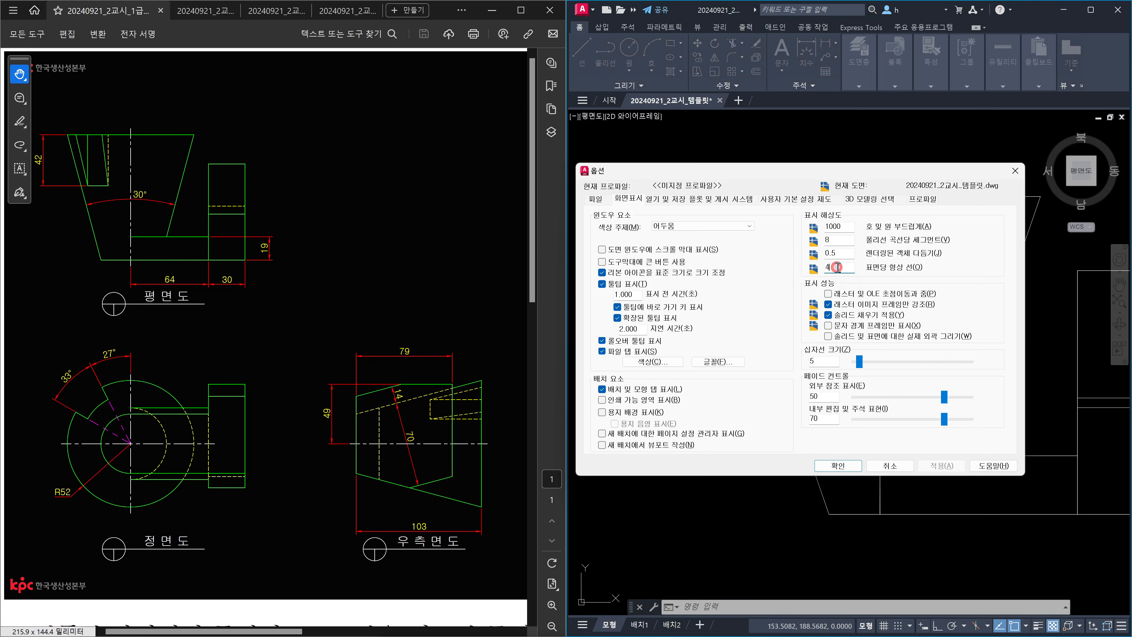
pyautogui.write('0')
pyautogui.click(938, 466)
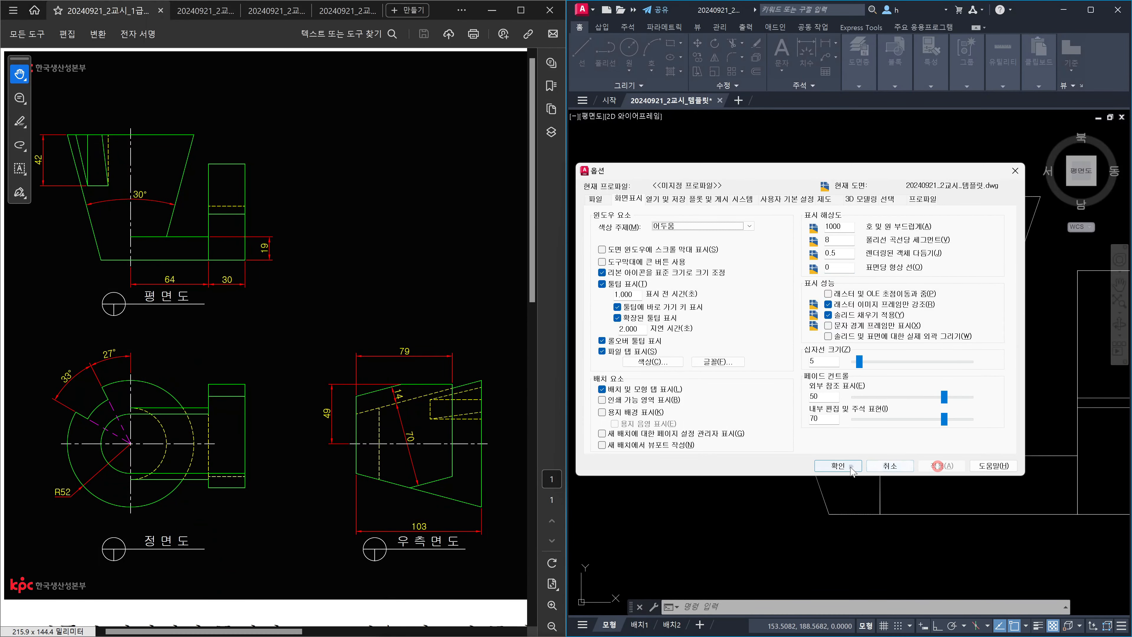
pyautogui.click(838, 465)
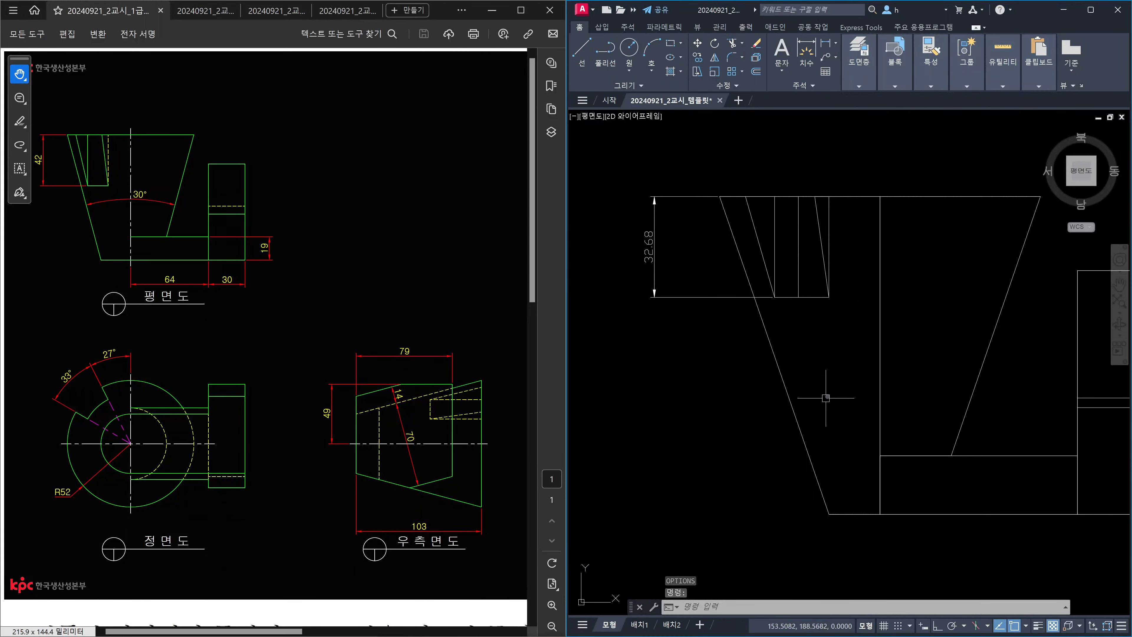
pyautogui.write('re')
pyautogui.press('Return')
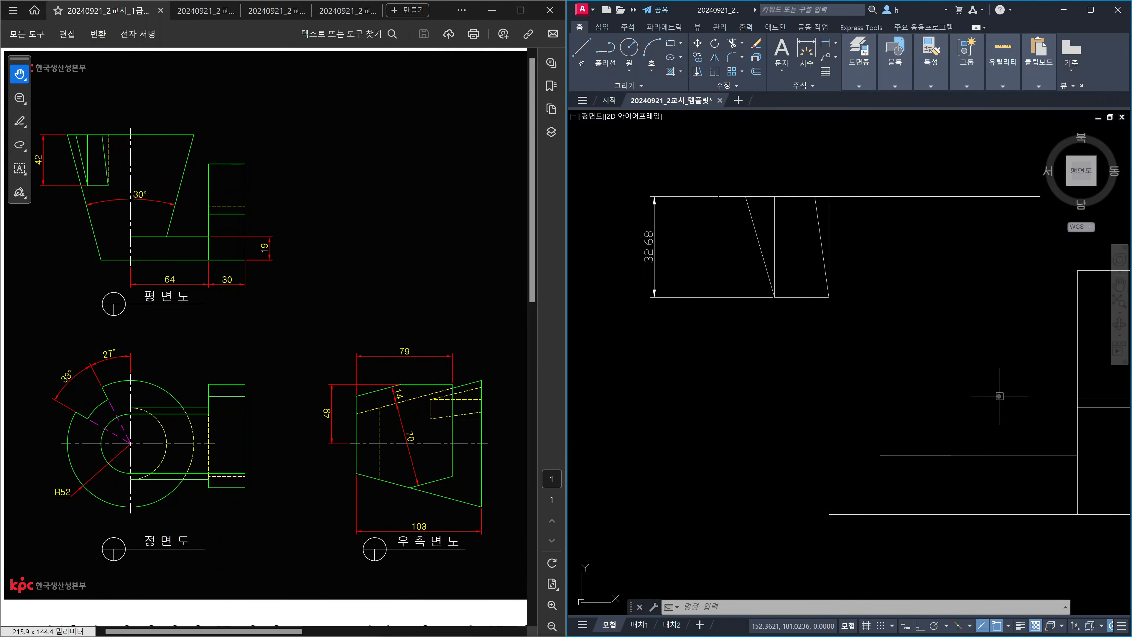
pyautogui.write('re')
pyautogui.press('Return')
pyautogui.press('Escape')
# Step: Set the contour lines per surface back to 4 in the display options and regenerate the model
pyautogui.write('op')
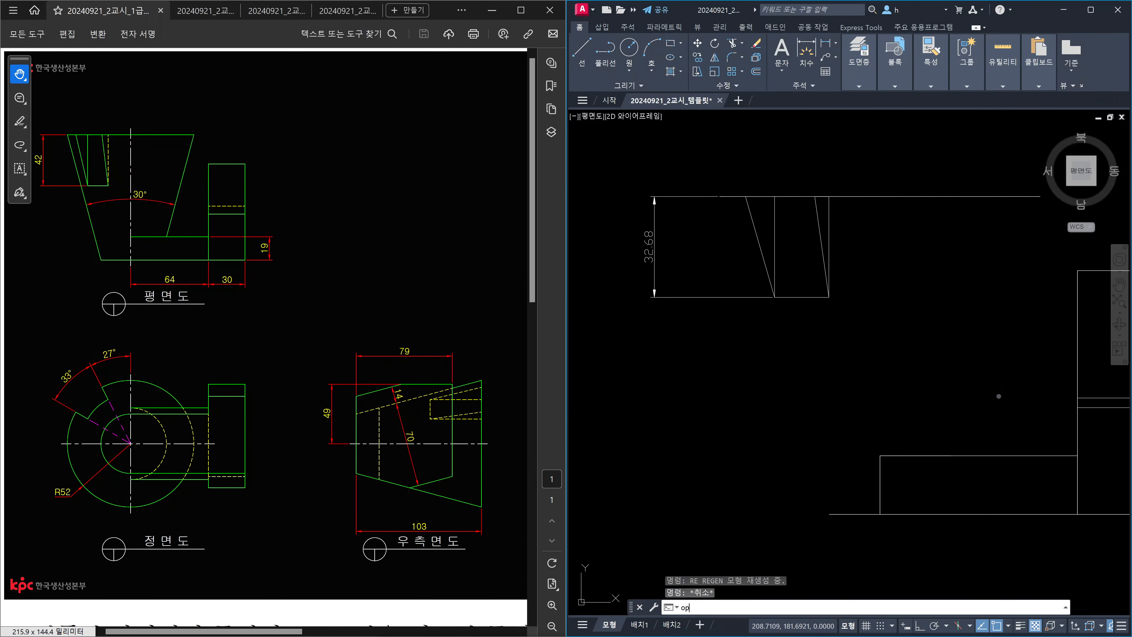
pyautogui.press('Return')
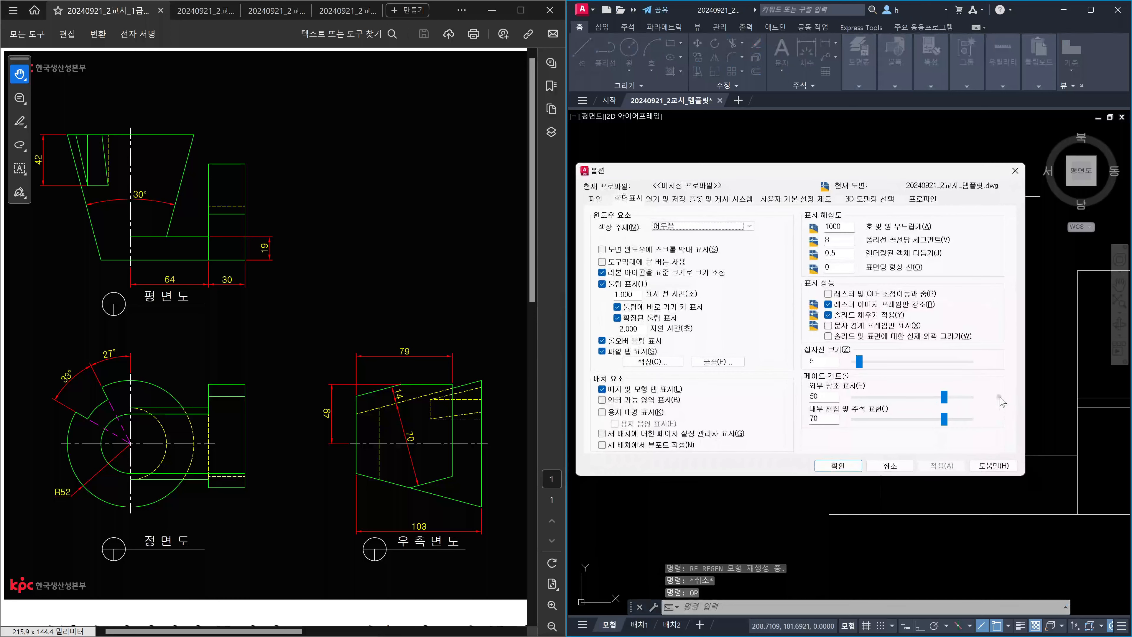
pyautogui.doubleClick(836, 267)
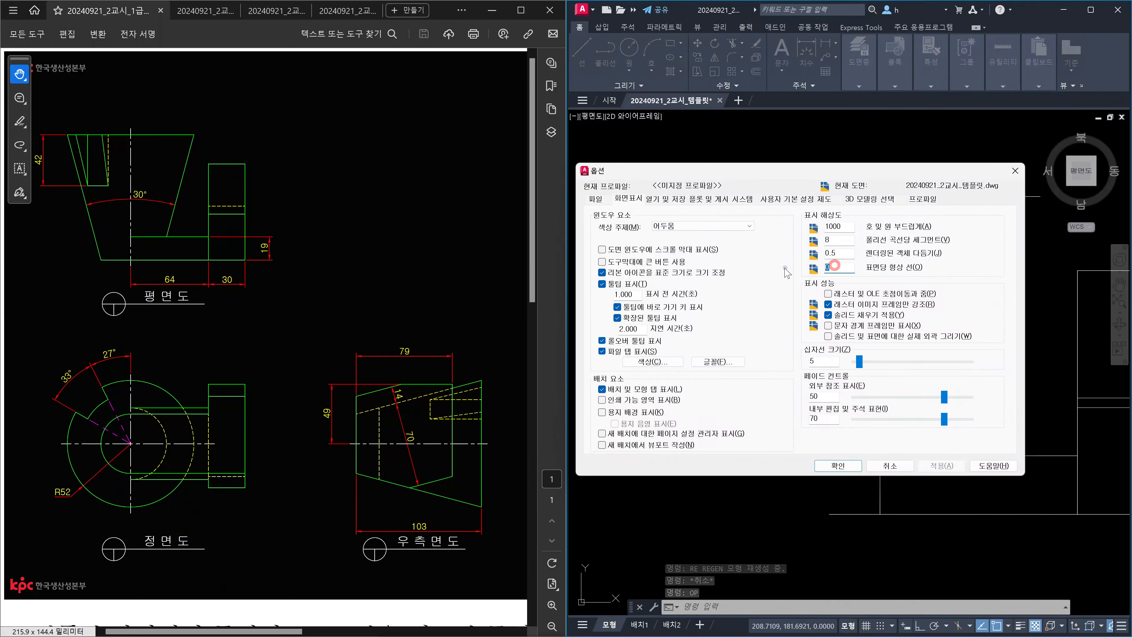
pyautogui.write('4')
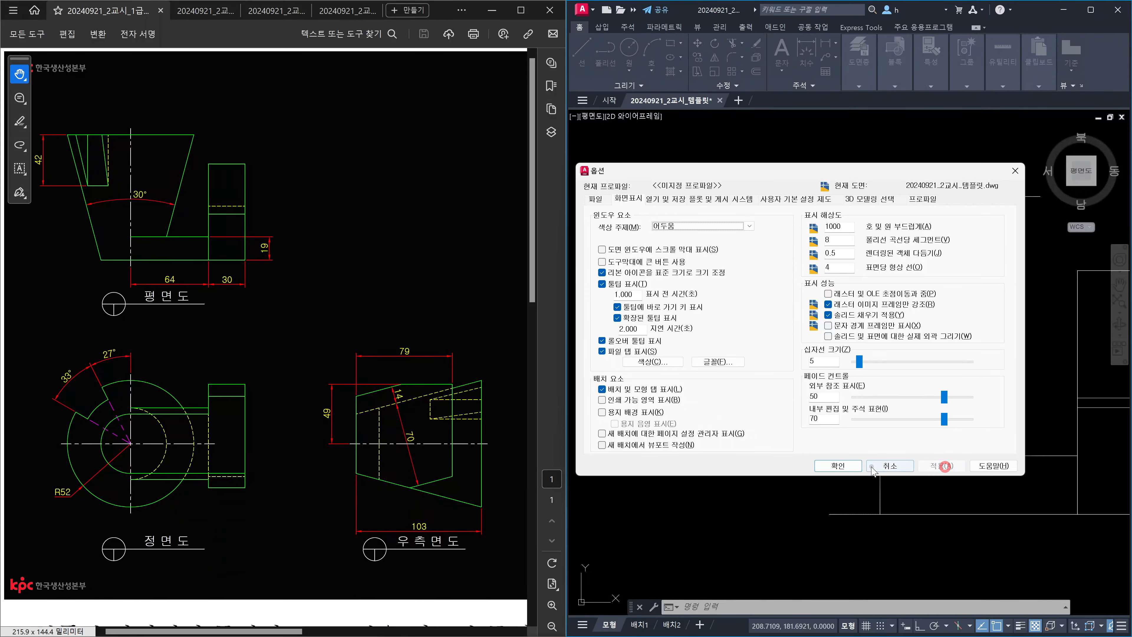
pyautogui.click(852, 466)
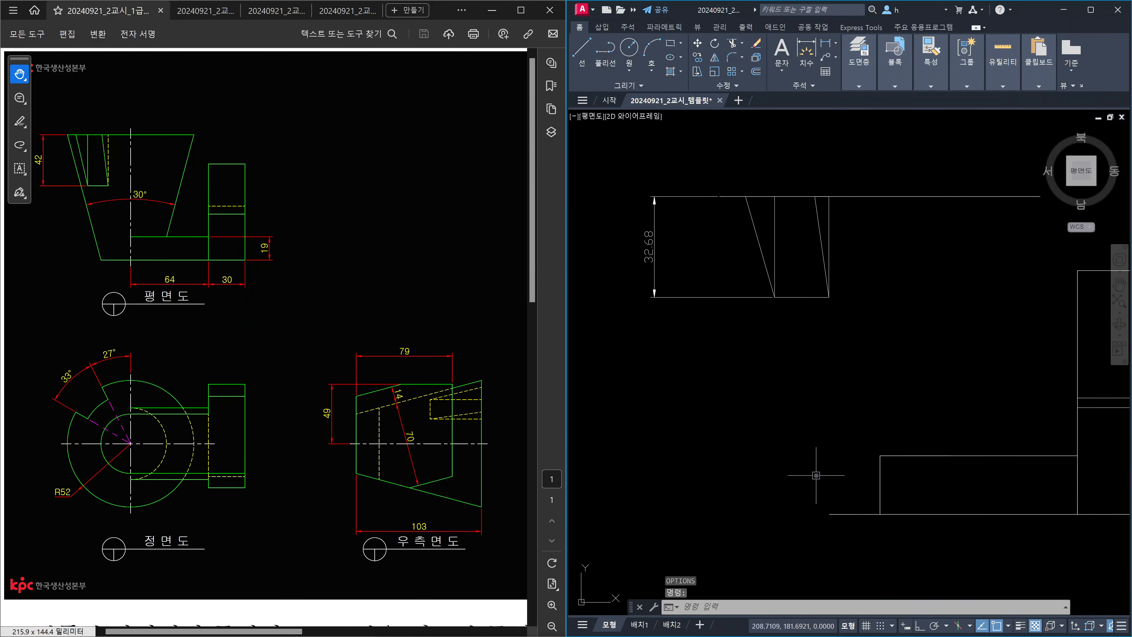
pyautogui.write('re')
pyautogui.press('Return')
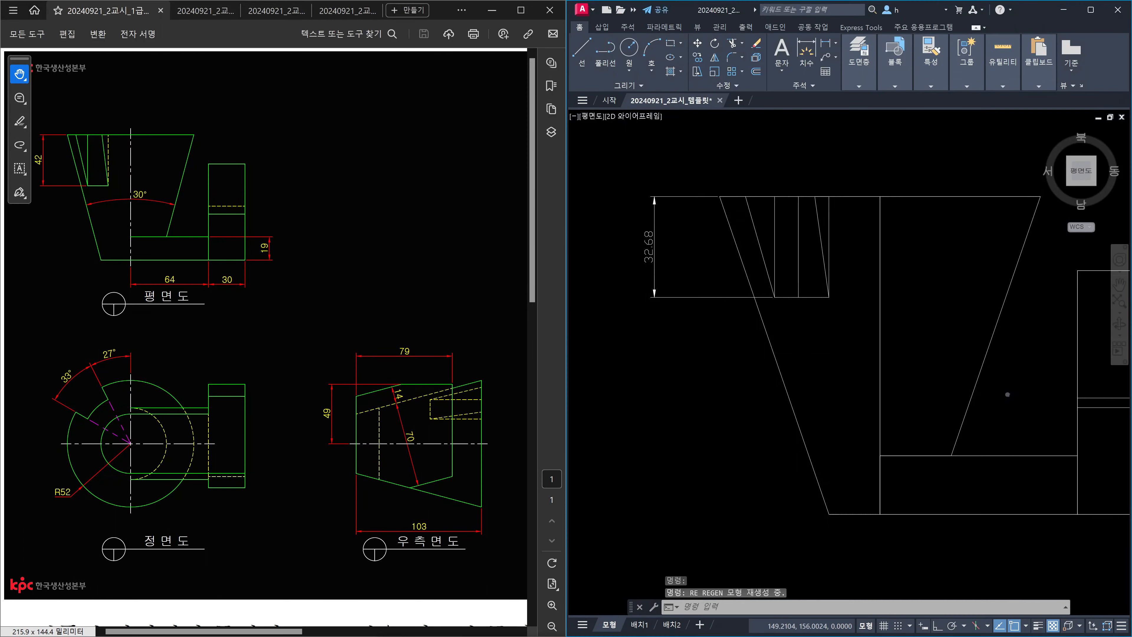
# Step: Create a Flatshot of the solid as a new block and insert it right of the model at scale 1 and rotation 0
pyautogui.scroll(-2, 945, 398)
pyautogui.moveTo(945, 398); pyautogui.dragTo(890, 396, button='middle')
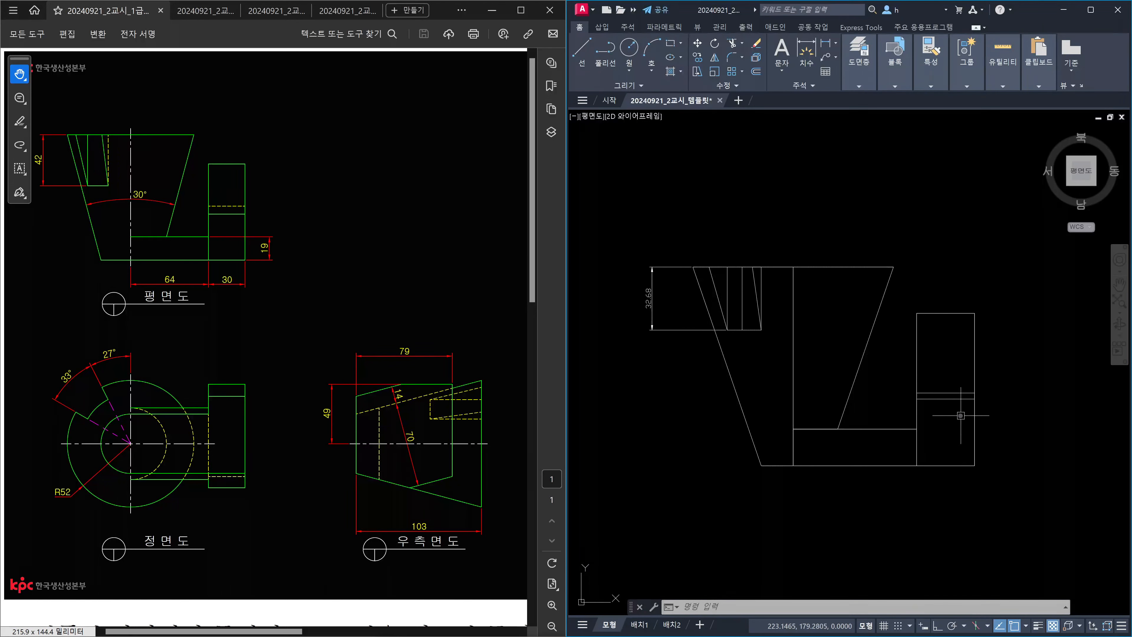
pyautogui.scroll(-2, 971, 416)
pyautogui.moveTo(983, 421); pyautogui.dragTo(873, 406, button='middle')
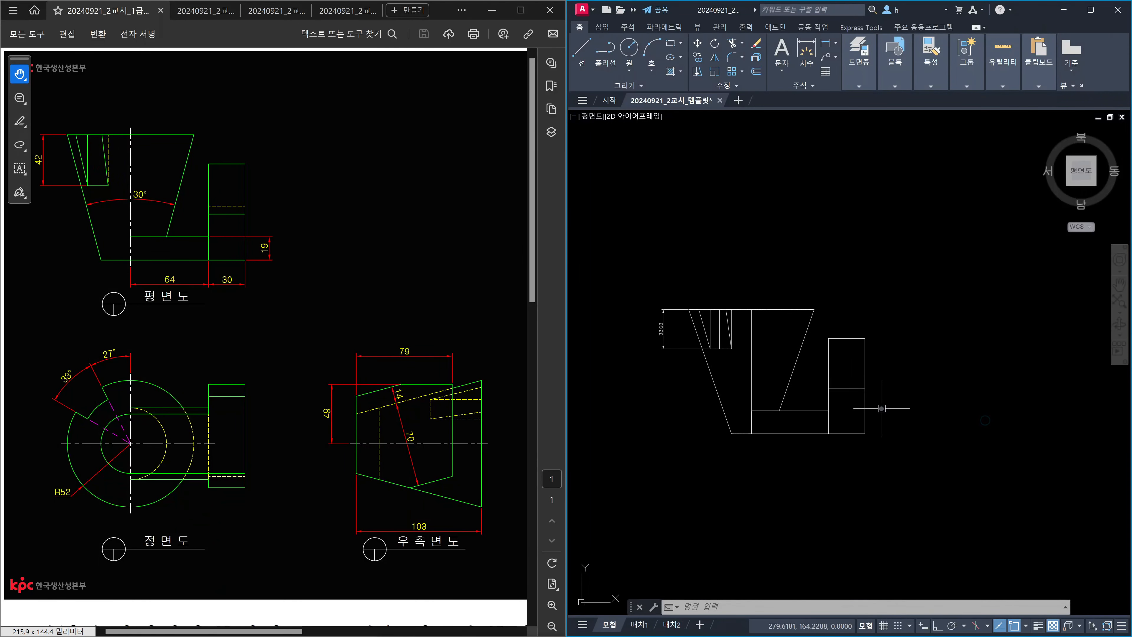
pyautogui.write('fshot')
pyautogui.press('Return')
pyautogui.click(801, 455)
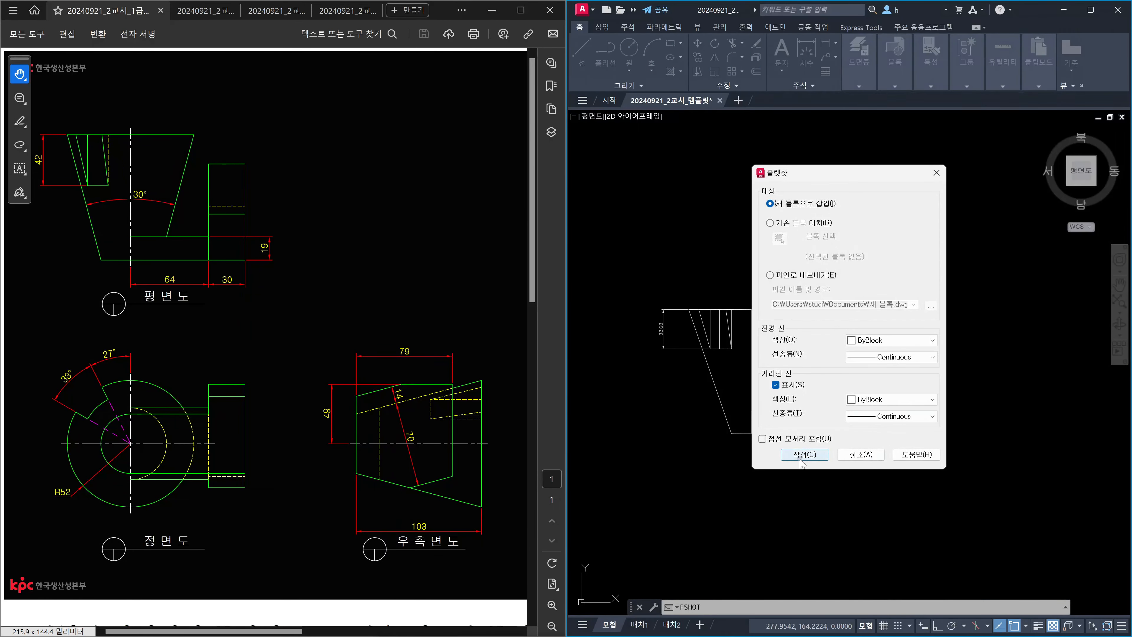
pyautogui.scroll(-3, 874, 535)
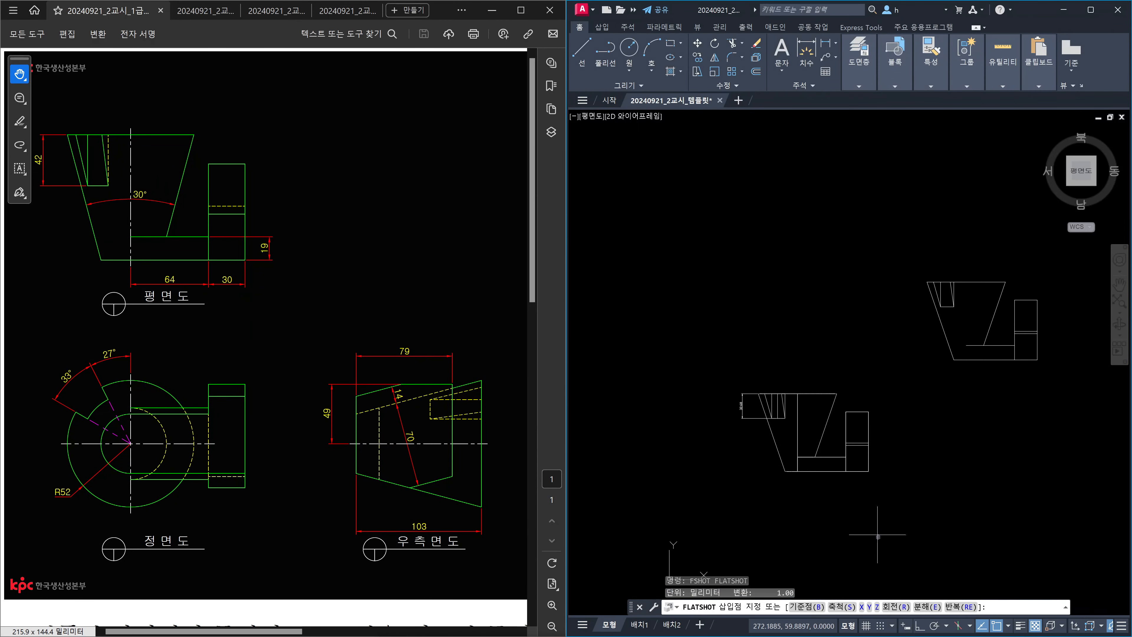
pyautogui.click(832, 537)
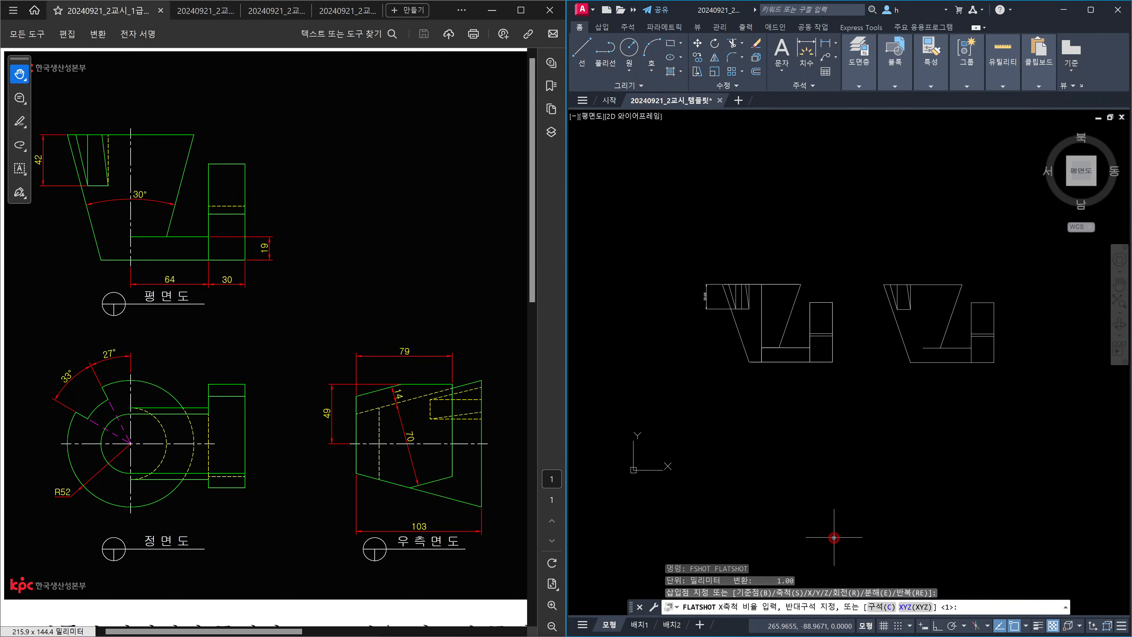
pyautogui.press('Return')
pyautogui.press('Return')
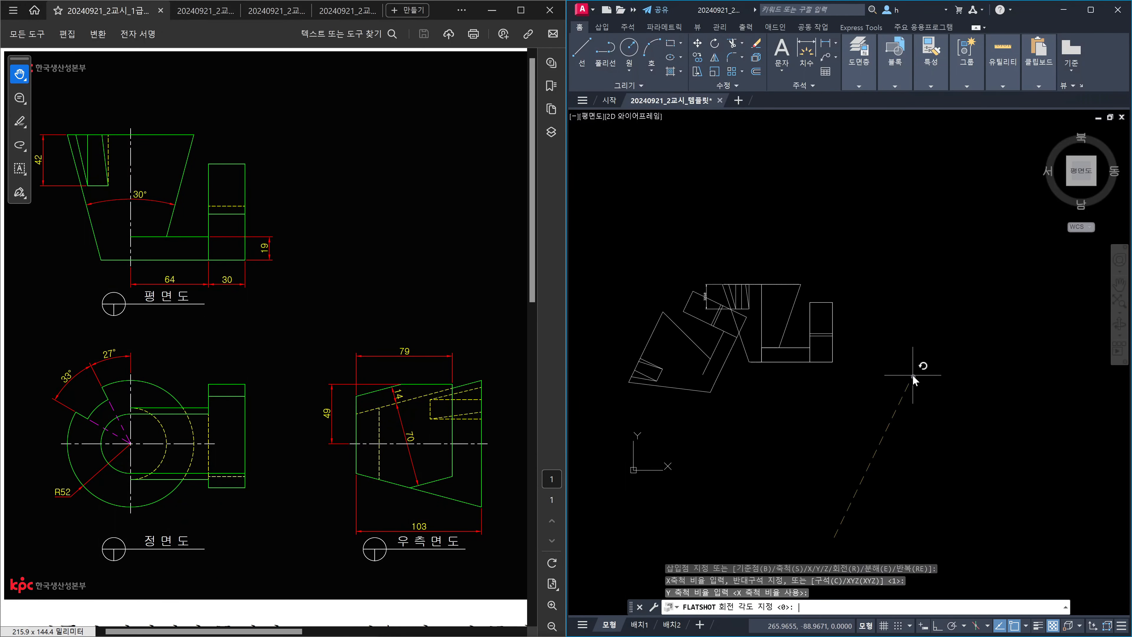
pyautogui.press('Return')
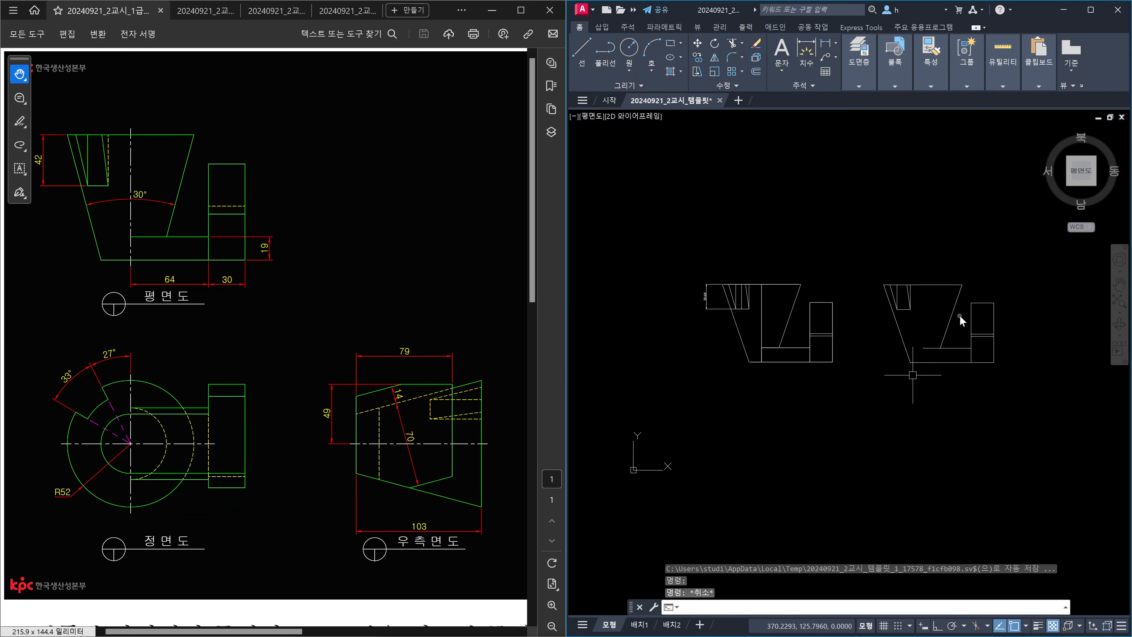
# Step: Add an angular dimension between the two slanted edges of the tapered body in the Flatshot block
pyautogui.press('Escape')
pyautogui.press('Escape')
pyautogui.write('DAN')
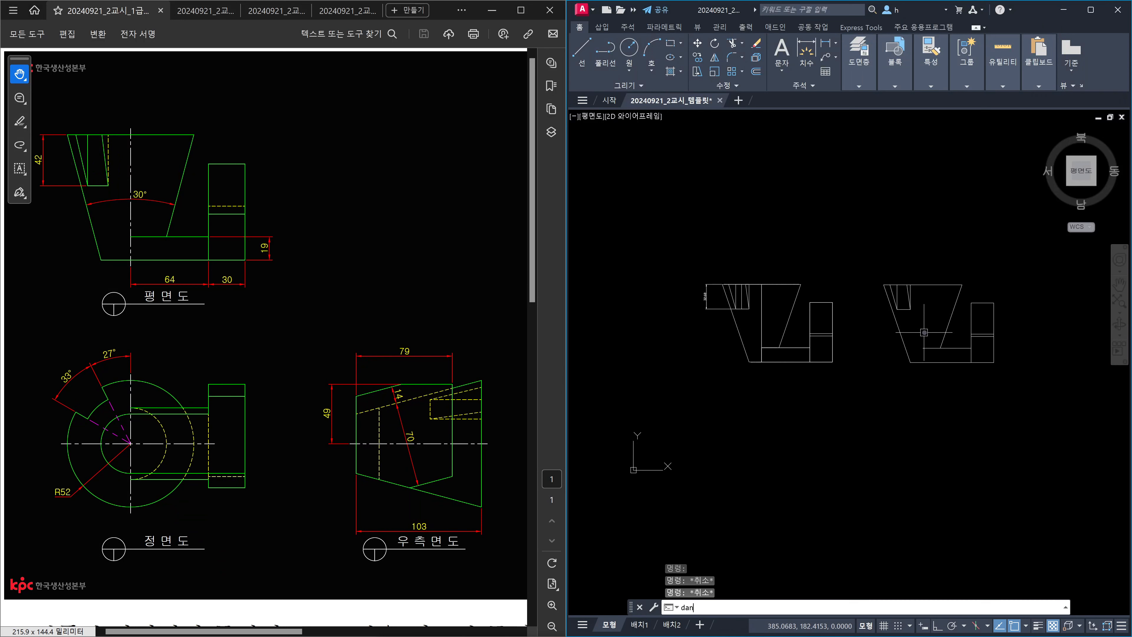
pyautogui.press('Return')
pyautogui.click(898, 333)
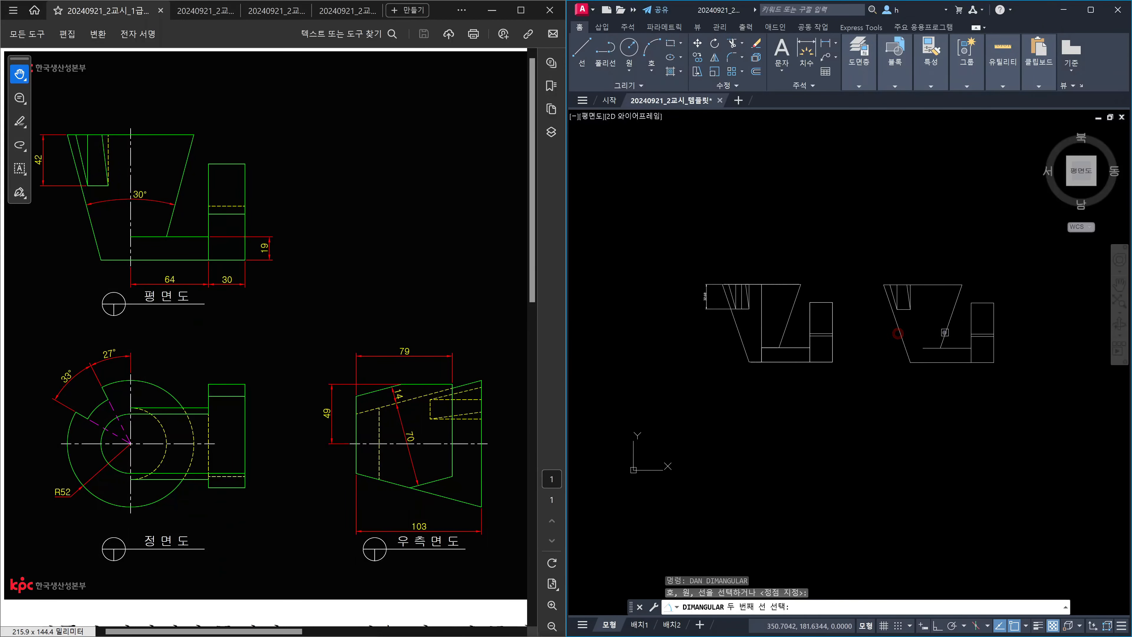
pyautogui.click(945, 332)
pyautogui.scroll(6, 931, 322)
pyautogui.click(920, 316)
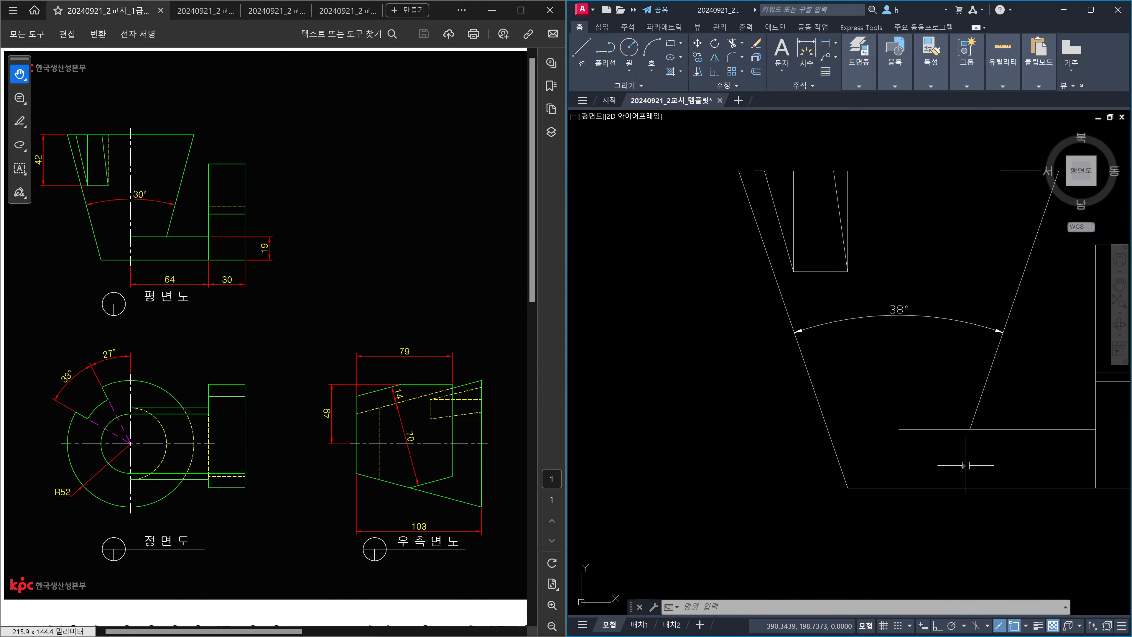
pyautogui.scroll(-4, 879, 468)
pyautogui.moveTo(832, 480); pyautogui.dragTo(900, 477, button='middle')
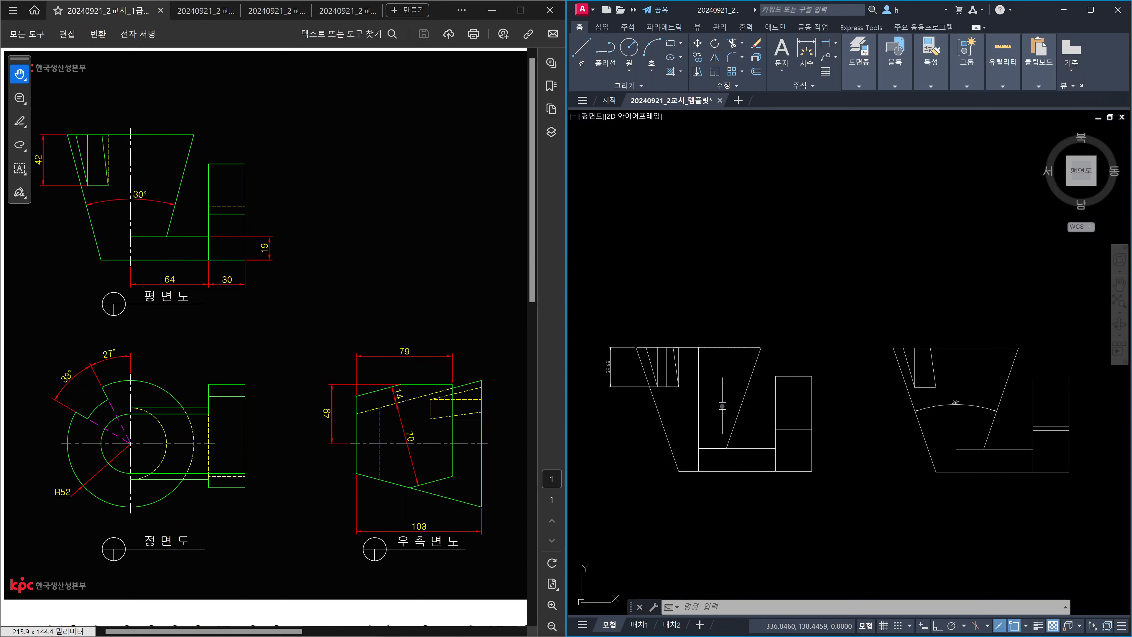
pyautogui.scroll(2, 691, 453)
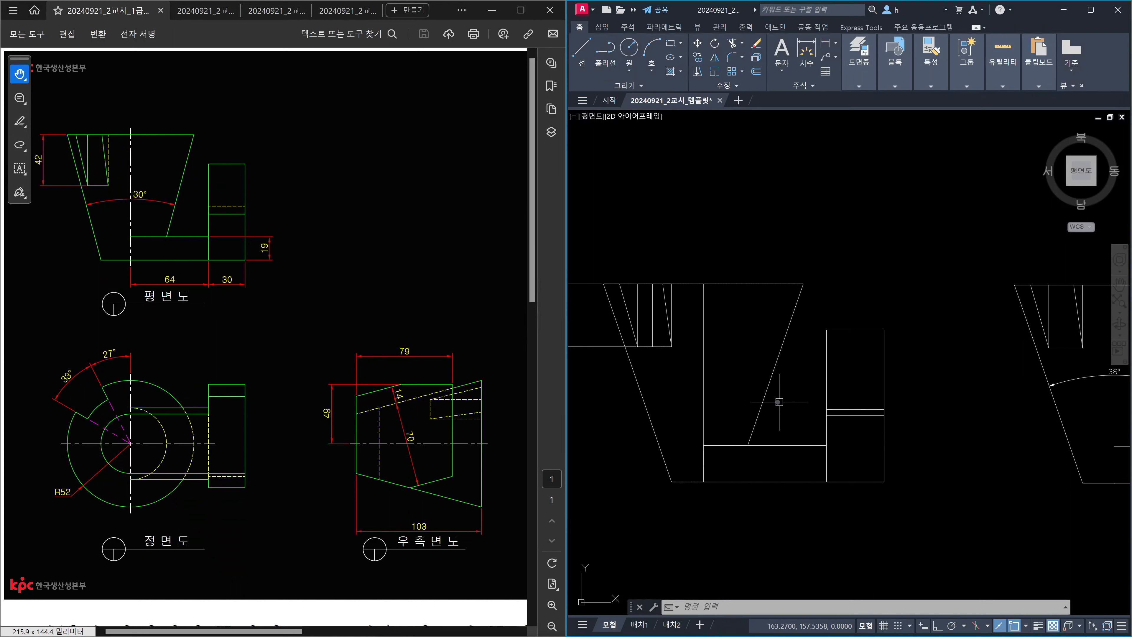
pyautogui.moveTo(802, 284)
pyautogui.mouseDown()
pyautogui.moveTo(748, 454)
pyautogui.moveTo(750, 445)
pyautogui.mouseUp()
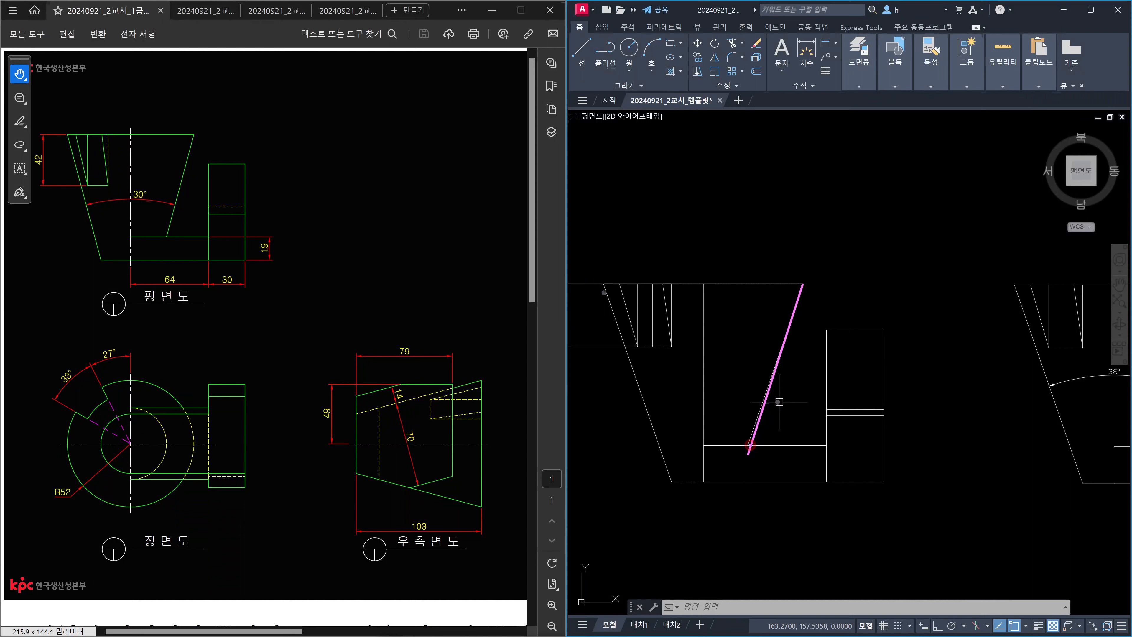
pyautogui.moveTo(604, 285); pyautogui.dragTo(672, 481)
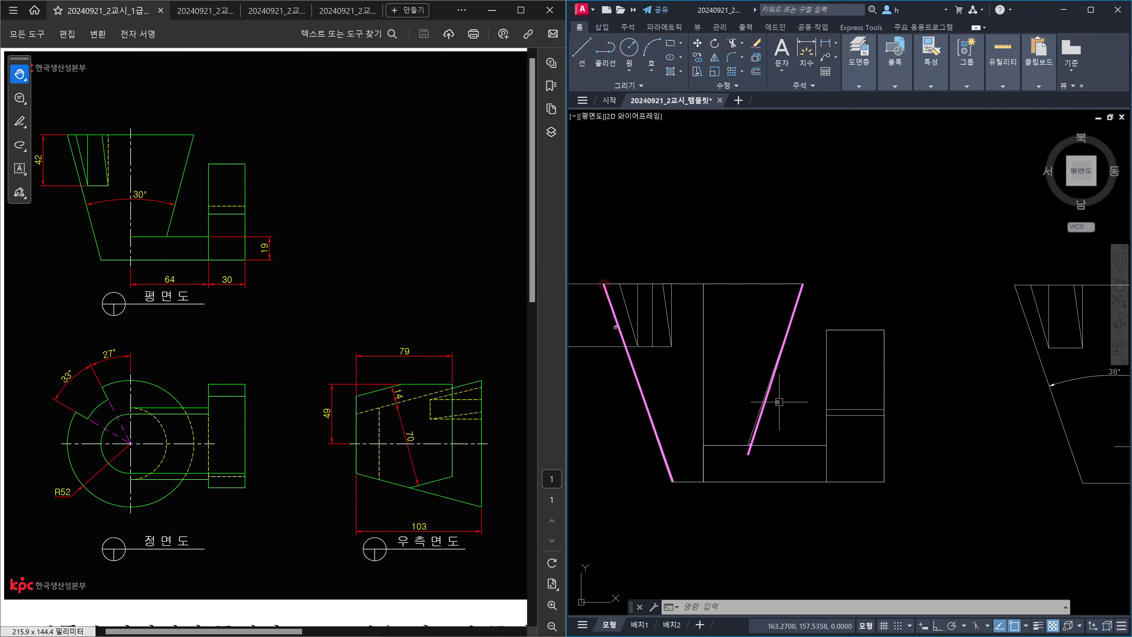
pyautogui.moveTo(609, 293)
pyautogui.mouseDown()
pyautogui.moveTo(617, 288)
pyautogui.moveTo(600, 345)
pyautogui.mouseUp()
pyautogui.moveTo(666, 478)
pyautogui.mouseDown()
pyautogui.moveTo(667, 490)
pyautogui.moveTo(682, 486)
pyautogui.mouseUp()
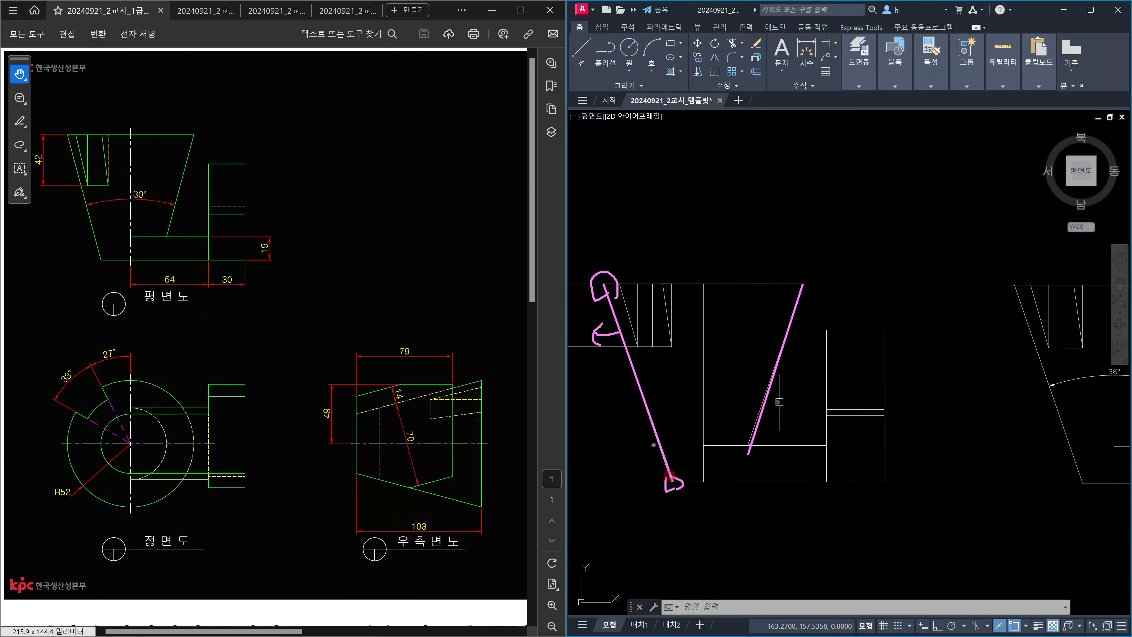
pyautogui.moveTo(655, 445)
pyautogui.mouseDown()
pyautogui.moveTo(631, 453)
pyautogui.moveTo(643, 460)
pyautogui.mouseUp()
pyautogui.press('Escape')
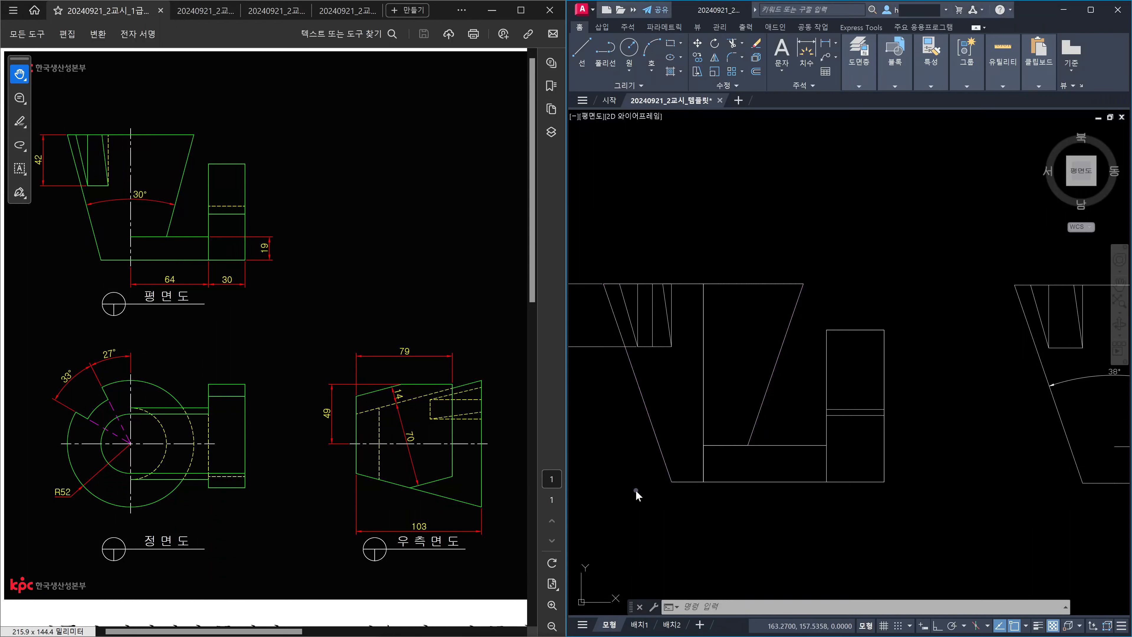
# Step: Measure the solid's horizontal arm from the centre line to the upright block, and the block's width, using uncommitted linear dimensions
pyautogui.moveTo(774, 495); pyautogui.dragTo(802, 411, button='middle')
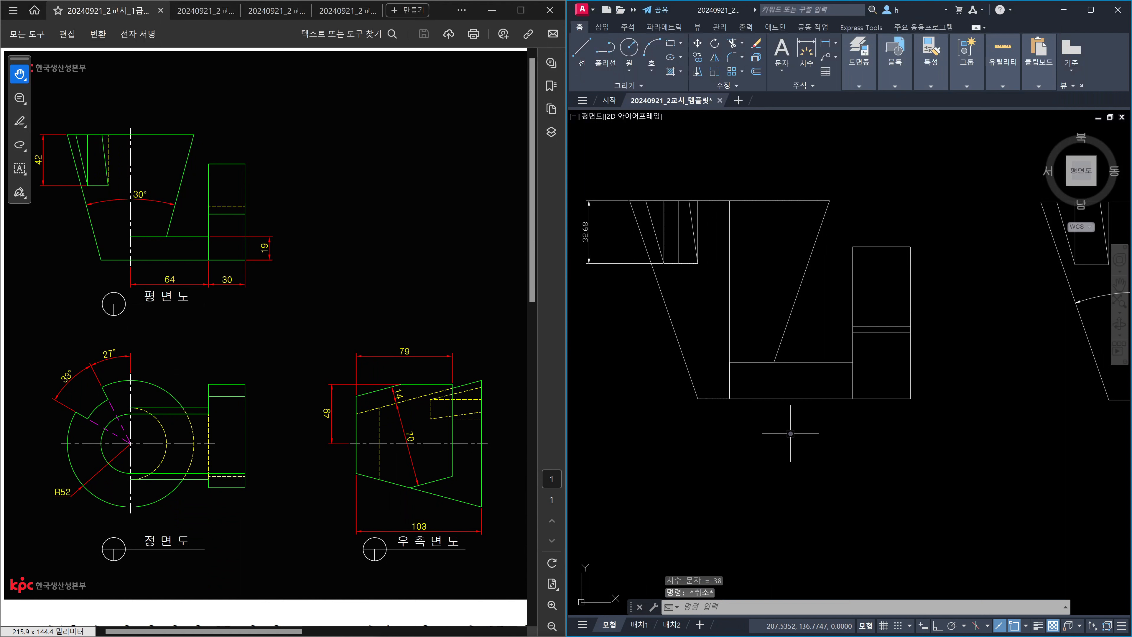
pyautogui.write('dli')
pyautogui.press('Return')
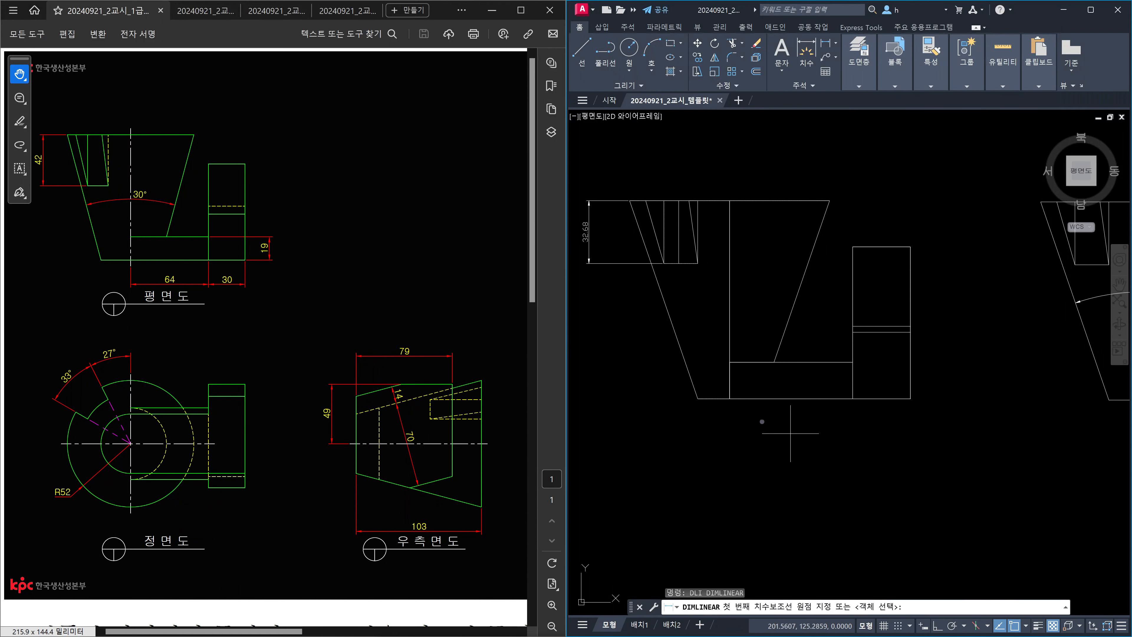
pyautogui.click(727, 398)
pyautogui.click(849, 399)
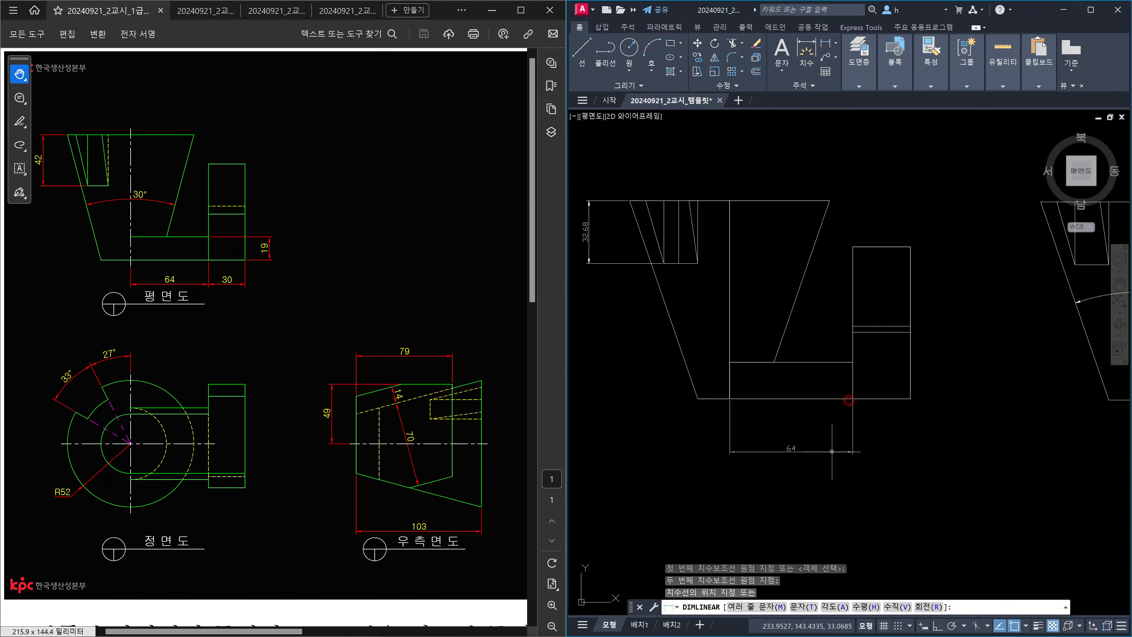
pyautogui.press('Escape')
pyautogui.press('Return')
pyautogui.click(855, 394)
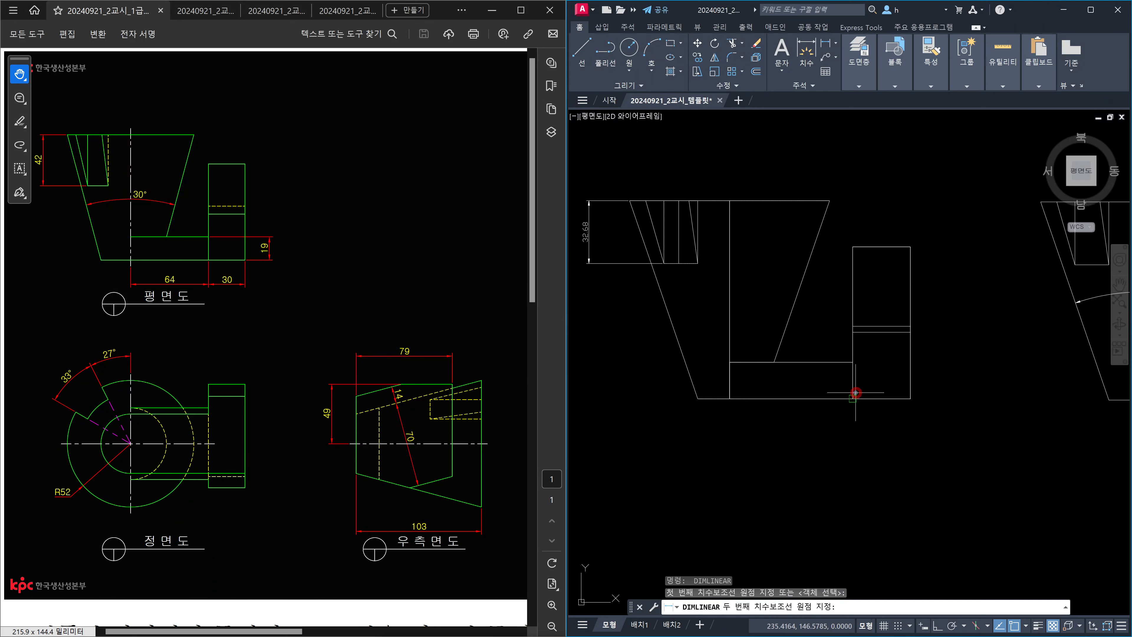
pyautogui.click(901, 402)
pyautogui.press('Escape')
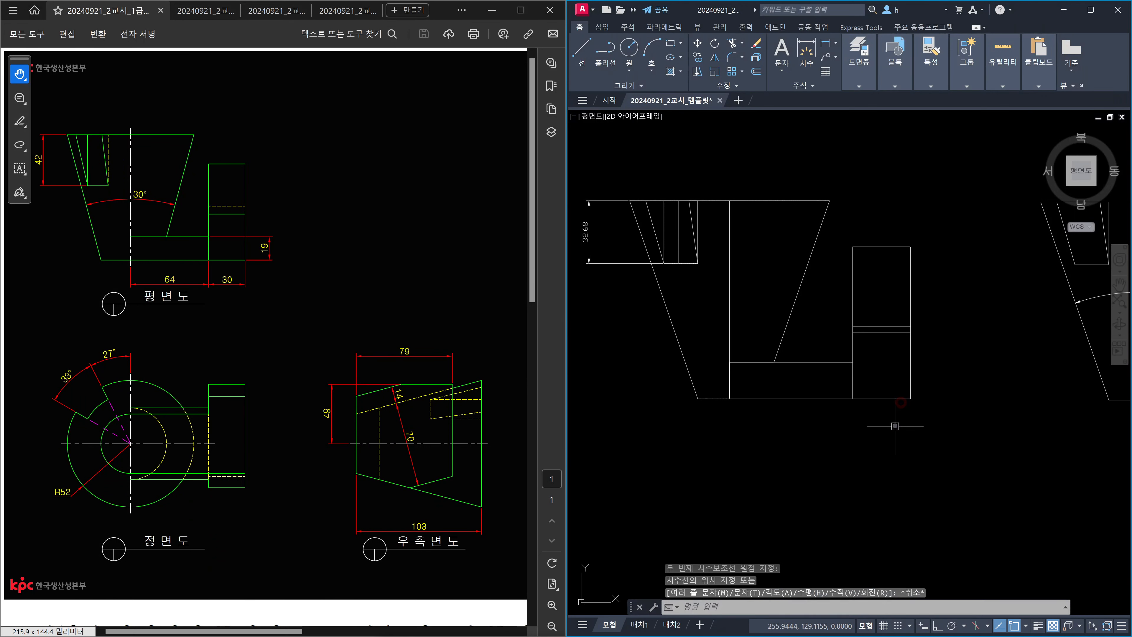
# Step: Measure the horizontal arm's thickness from its lower edge to its upper edge with an uncommitted linear dimension
pyautogui.press('Return')
pyautogui.click(910, 398)
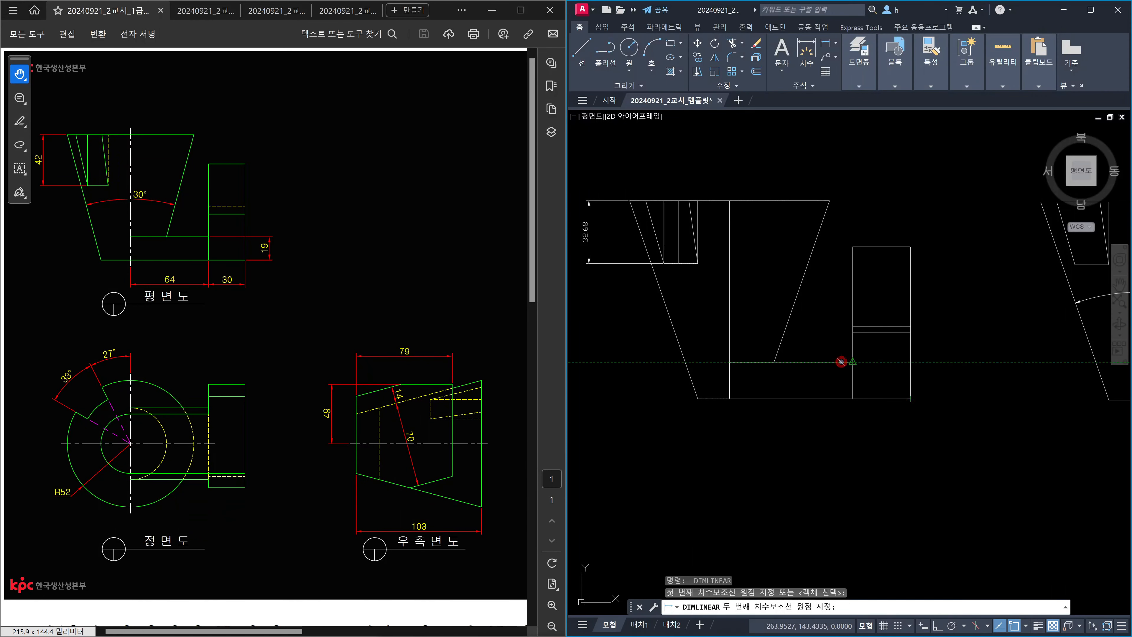
pyautogui.click(853, 363)
pyautogui.press('Escape')
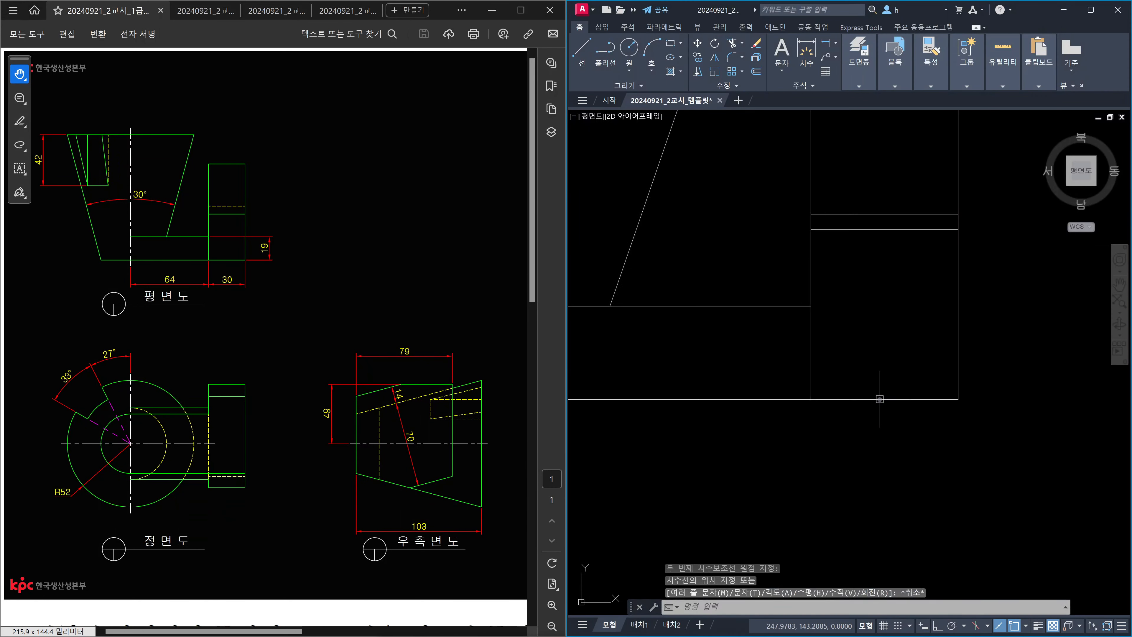
pyautogui.scroll(4, 878, 397)
pyautogui.press('Return')
pyautogui.click(952, 399)
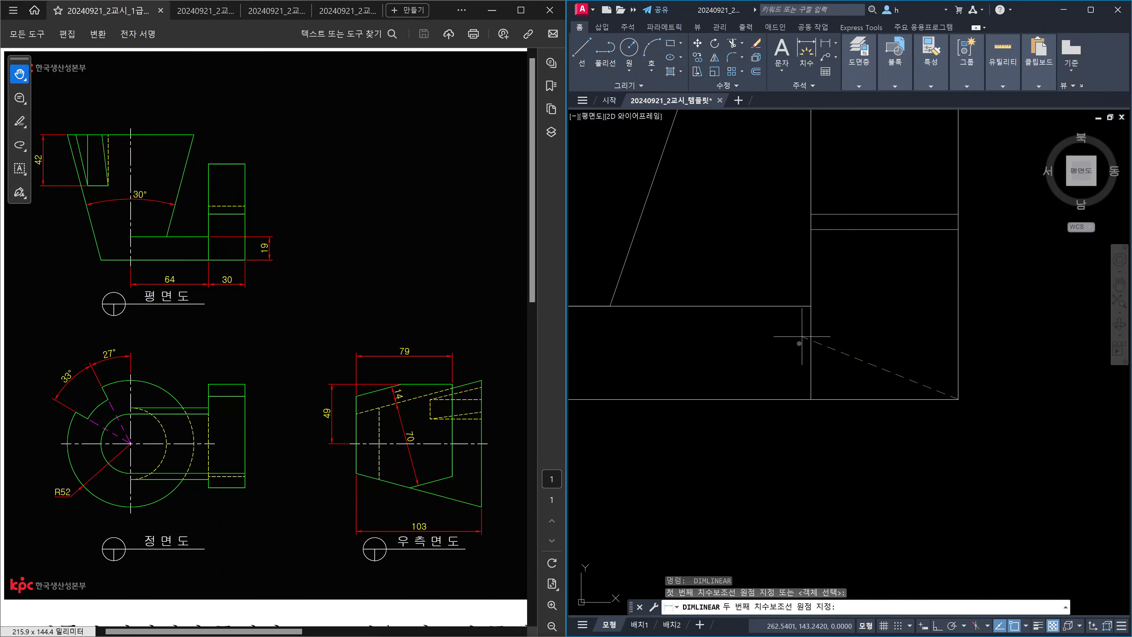
pyautogui.press('Escape')
pyautogui.press('Return')
pyautogui.click(957, 399)
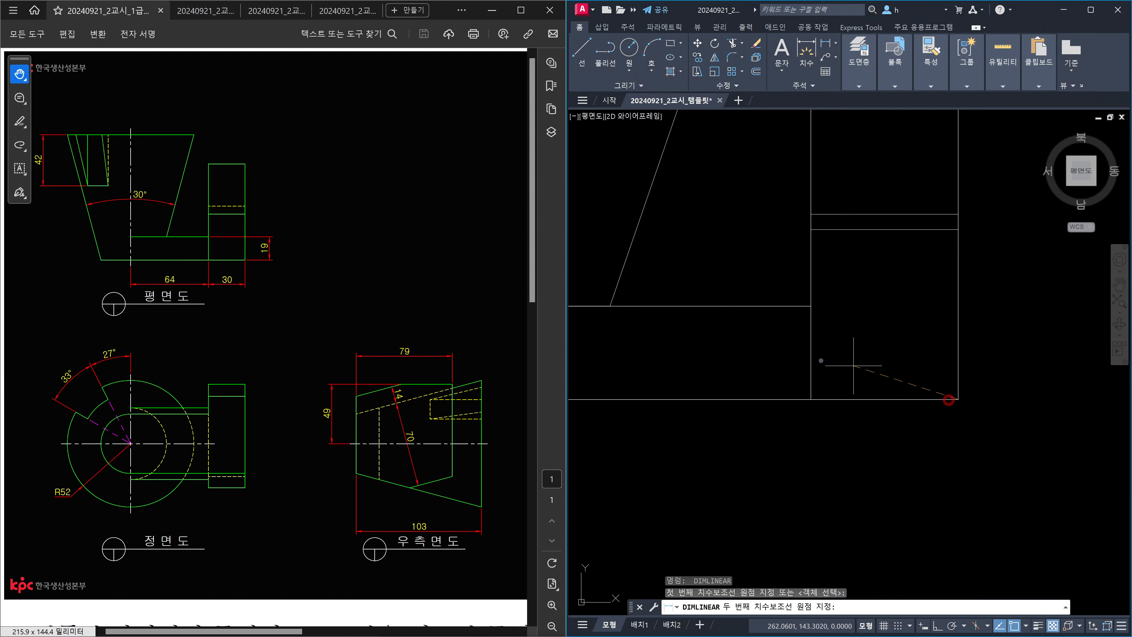
pyautogui.click(802, 307)
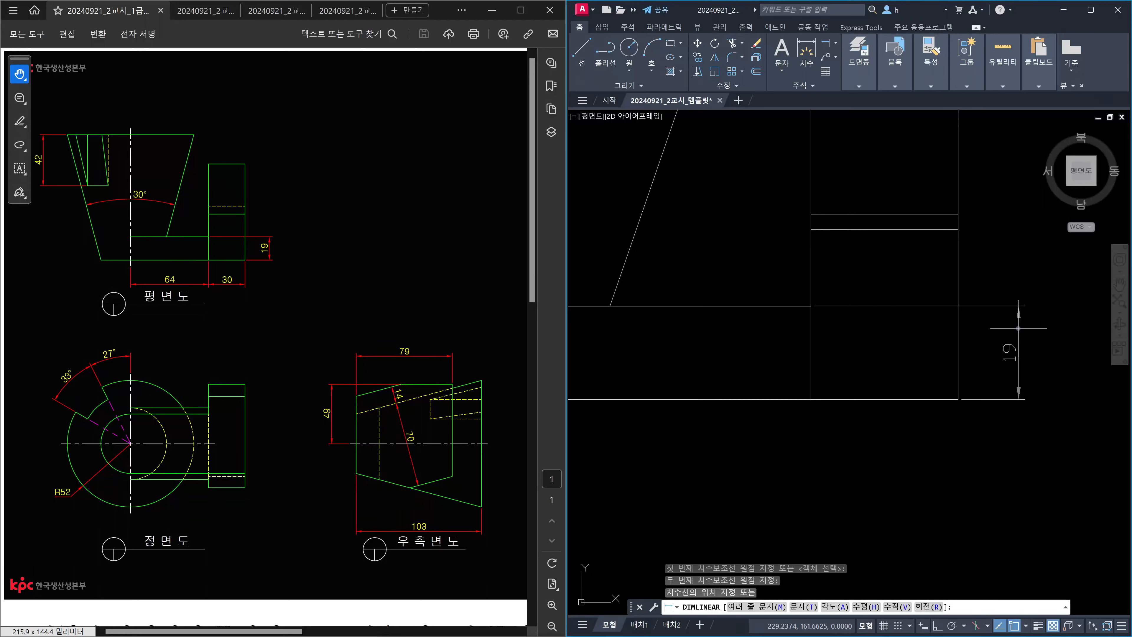
pyautogui.press('Escape')
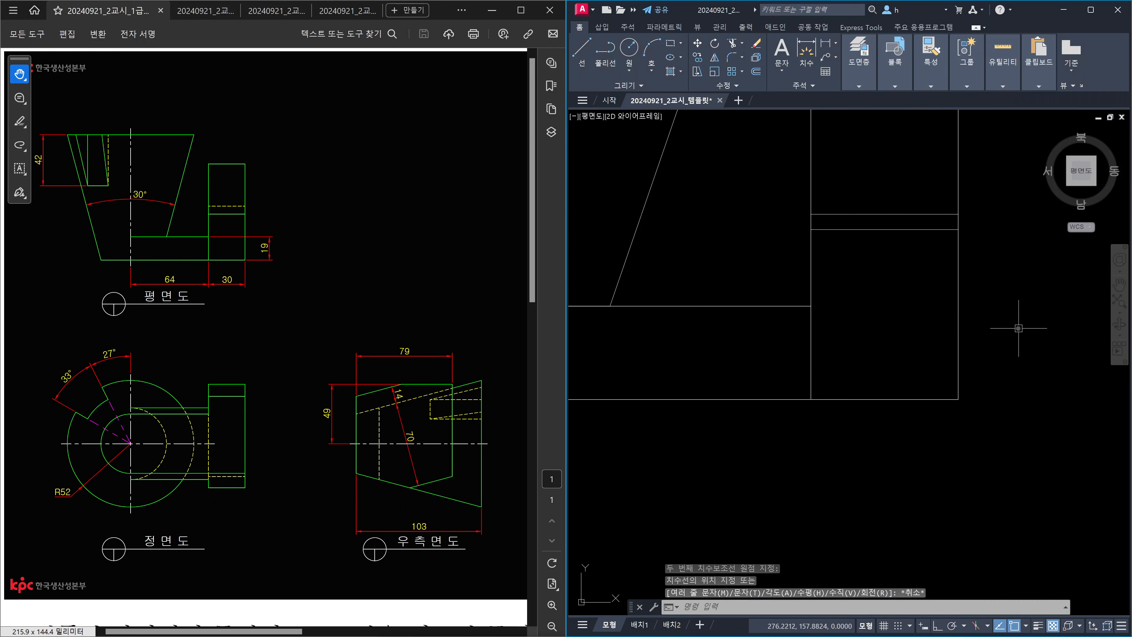
# Step: Measure the tapered body's radius along its wide end, from the centre line to the outer corner, with an uncommitted linear dimension
pyautogui.scroll(-4, 1018, 328)
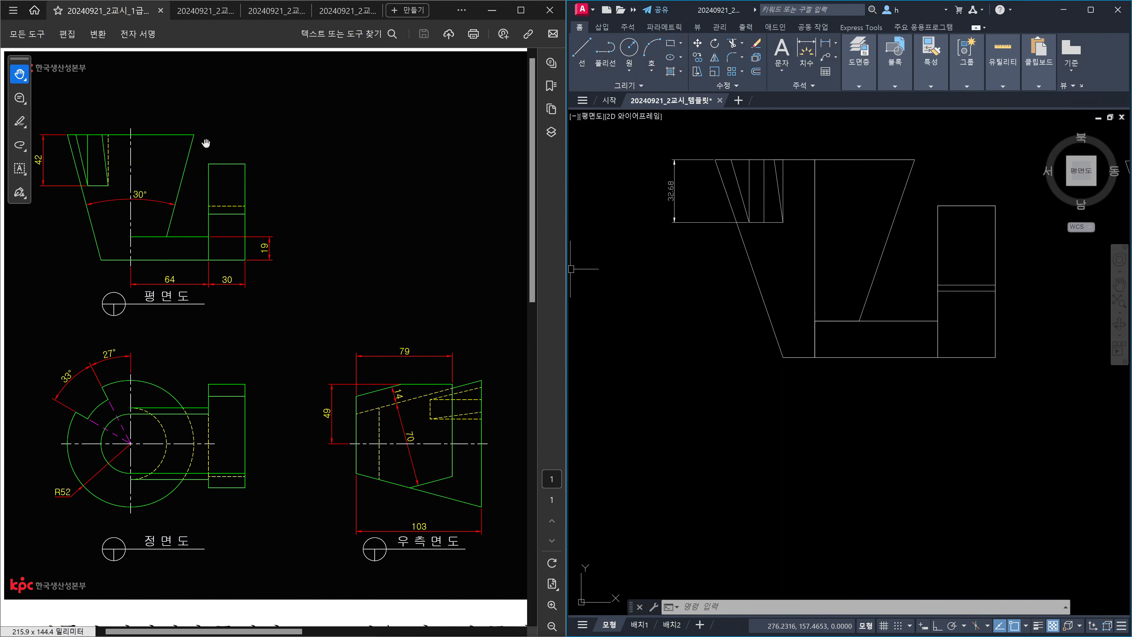
pyautogui.moveTo(827, 213); pyautogui.dragTo(820, 312, button='middle')
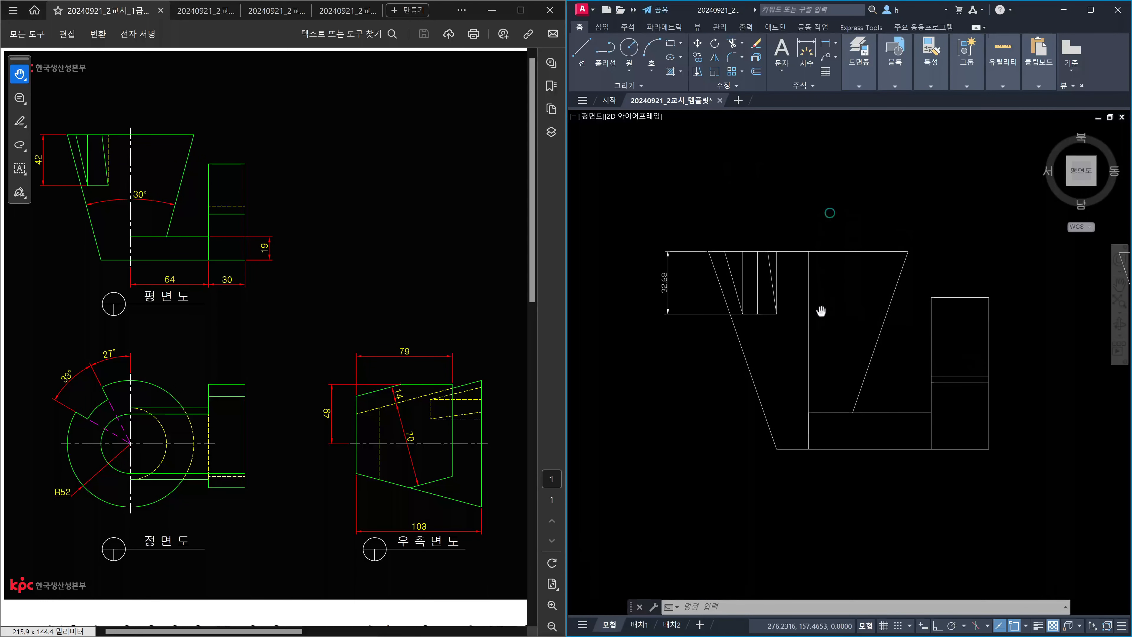
pyautogui.press('Escape')
pyautogui.press('Escape')
pyautogui.write('dli')
pyautogui.press('Return')
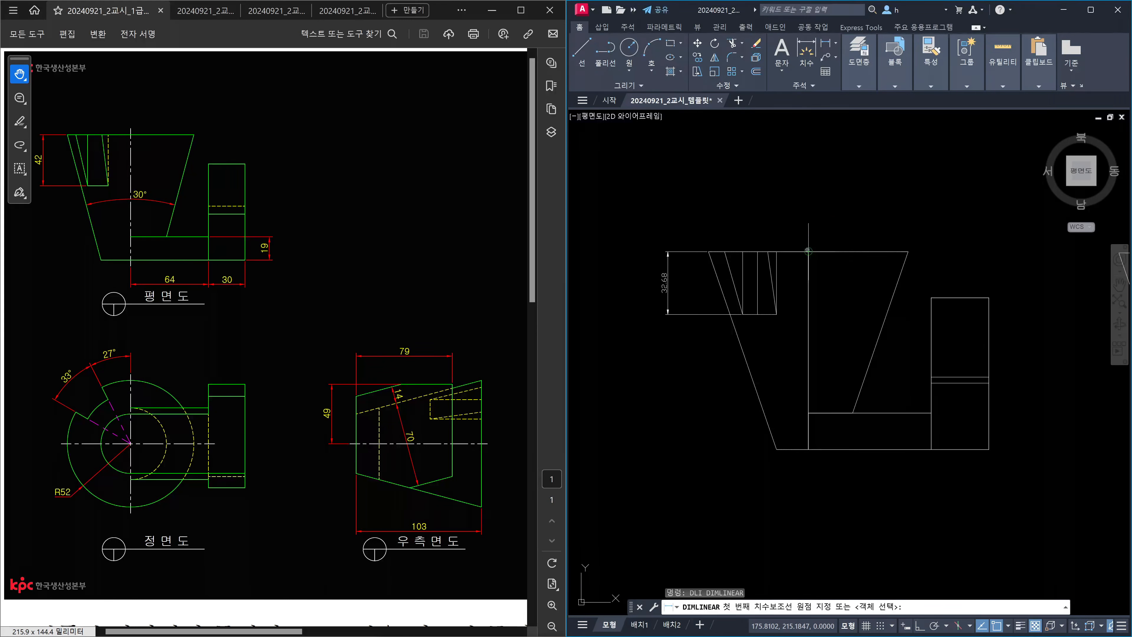
pyautogui.click(808, 252)
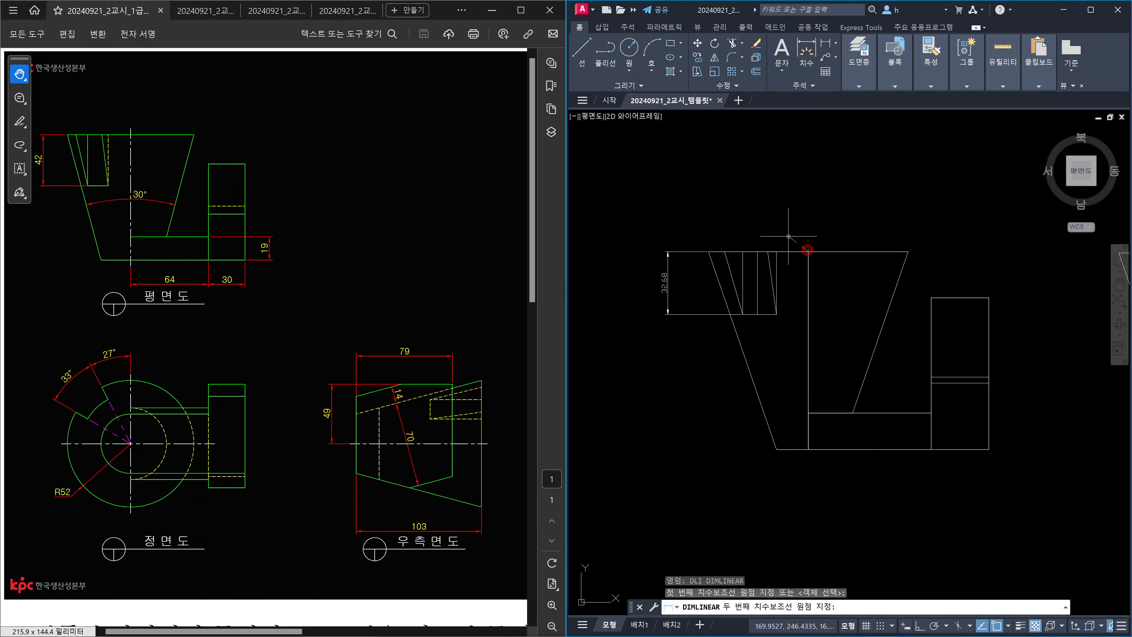
pyautogui.click(709, 252)
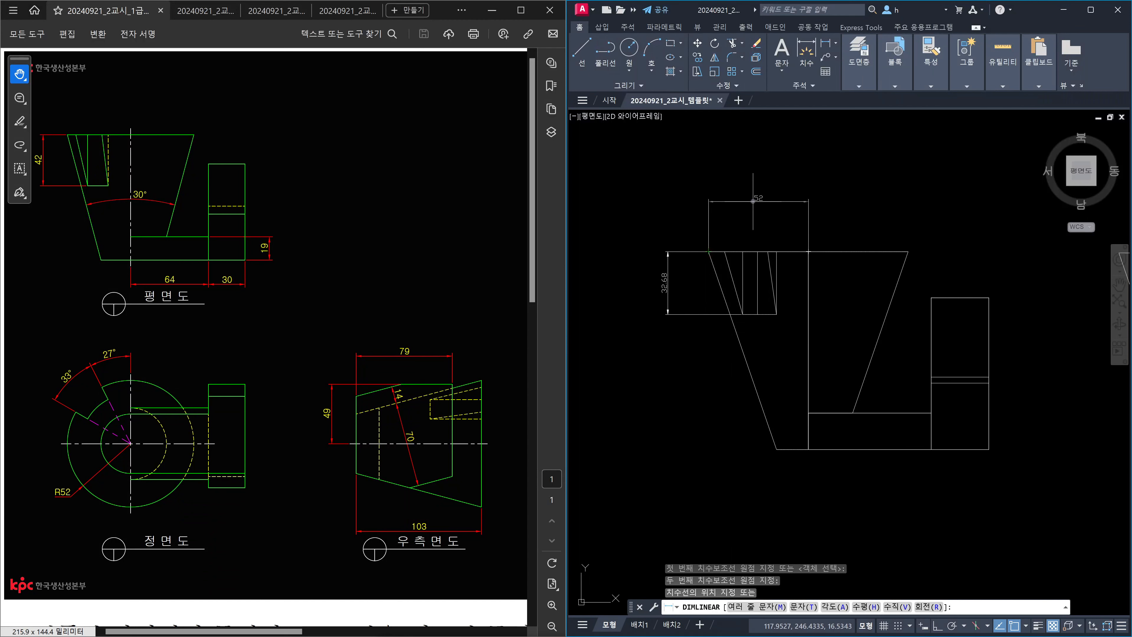
pyautogui.press('Escape')
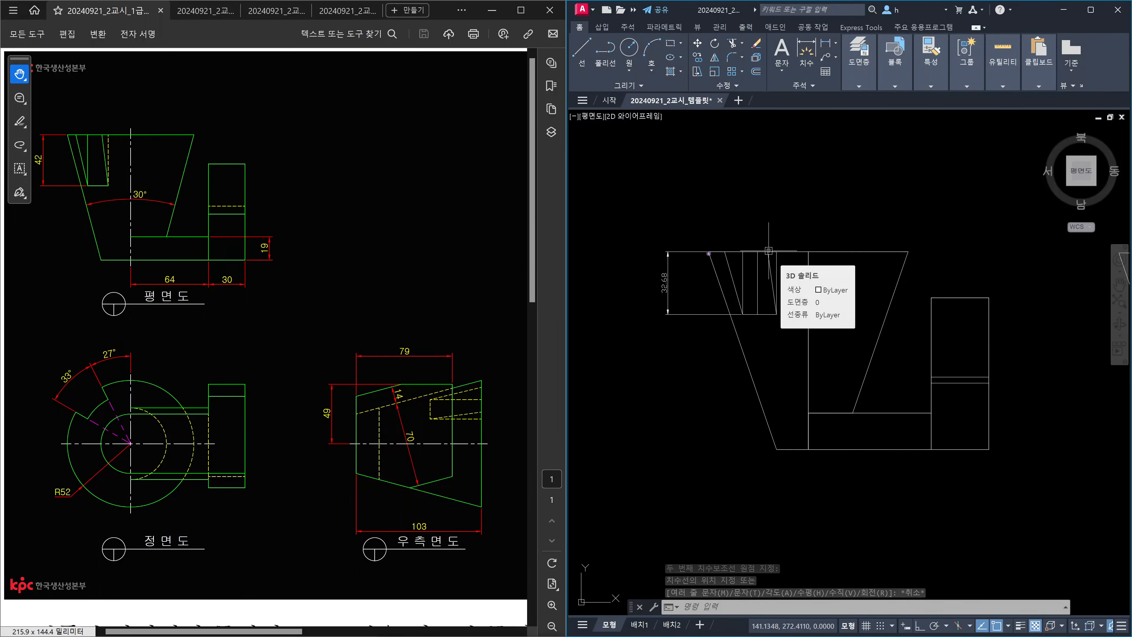
pyautogui.moveTo(708, 253); pyautogui.dragTo(909, 253)
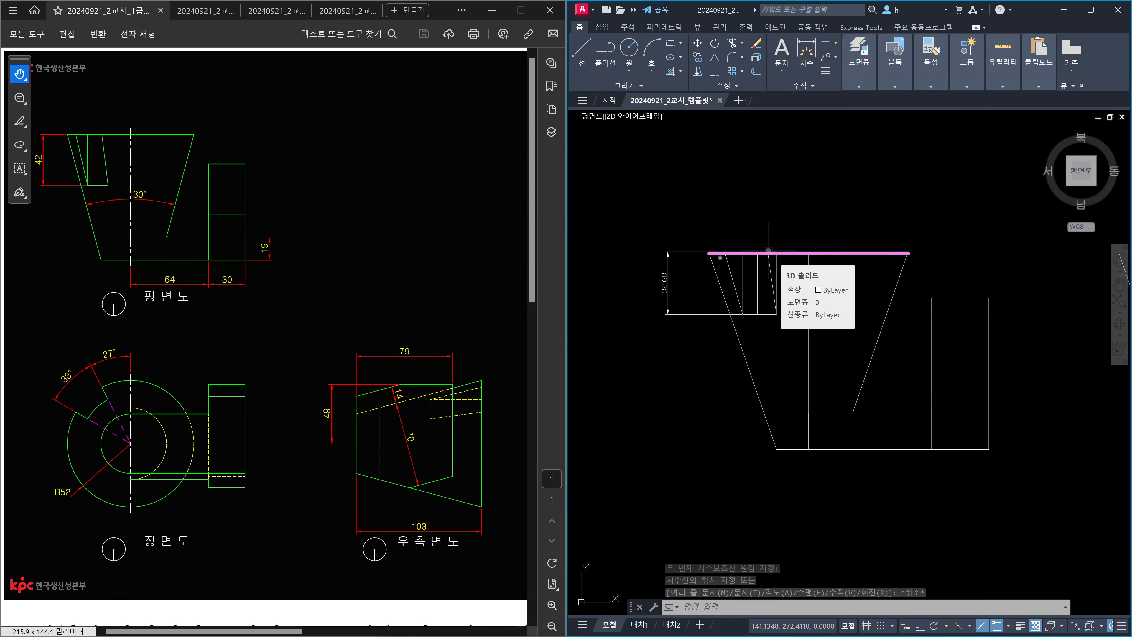
pyautogui.moveTo(710, 258)
pyautogui.mouseDown()
pyautogui.moveTo(694, 248)
pyautogui.moveTo(714, 249)
pyautogui.moveTo(709, 259)
pyautogui.moveTo(717, 236)
pyautogui.moveTo(713, 278)
pyautogui.moveTo(703, 279)
pyautogui.mouseUp()
pyautogui.moveTo(752, 363)
pyautogui.mouseDown()
pyautogui.moveTo(828, 342)
pyautogui.moveTo(860, 356)
pyautogui.moveTo(867, 346)
pyautogui.moveTo(823, 370)
pyautogui.mouseUp()
pyautogui.moveTo(746, 352)
pyautogui.mouseDown()
pyautogui.moveTo(797, 373)
pyautogui.moveTo(820, 359)
pyautogui.moveTo(820, 376)
pyautogui.moveTo(816, 366)
pyautogui.mouseUp()
pyautogui.moveTo(707, 263)
pyautogui.mouseDown()
pyautogui.moveTo(724, 323)
pyautogui.moveTo(712, 314)
pyautogui.moveTo(780, 296)
pyautogui.moveTo(884, 293)
pyautogui.moveTo(858, 316)
pyautogui.mouseUp()
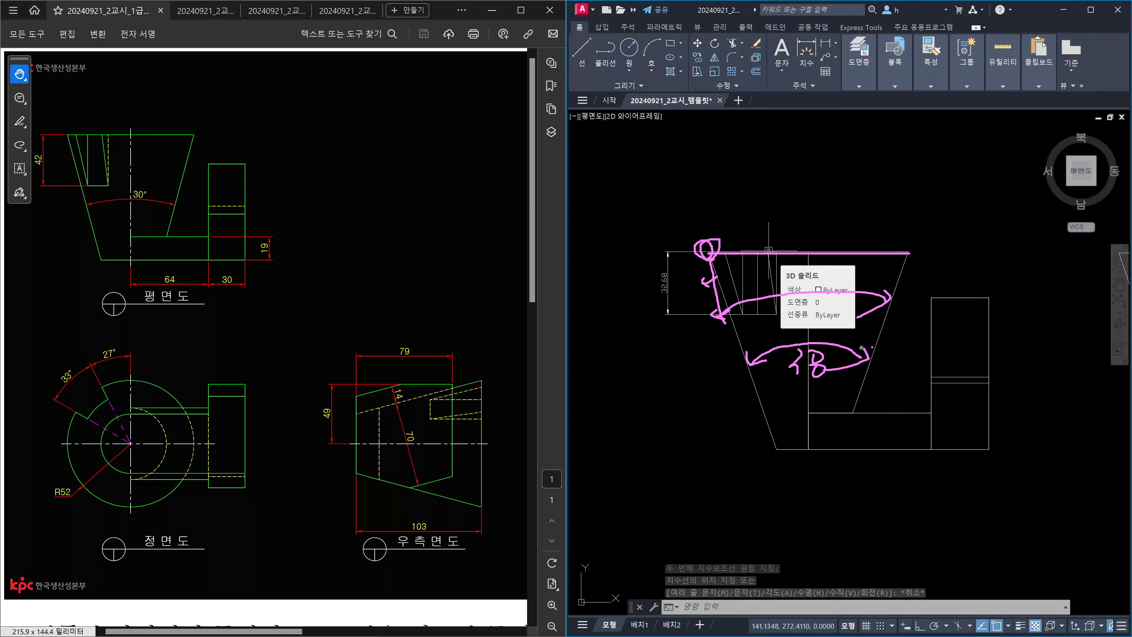
pyautogui.moveTo(726, 277)
pyautogui.mouseDown()
pyautogui.moveTo(738, 267)
pyautogui.moveTo(734, 278)
pyautogui.moveTo(679, 290)
pyautogui.moveTo(706, 298)
pyautogui.mouseUp()
pyautogui.moveTo(748, 359)
pyautogui.mouseDown()
pyautogui.moveTo(860, 346)
pyautogui.moveTo(868, 355)
pyautogui.mouseUp()
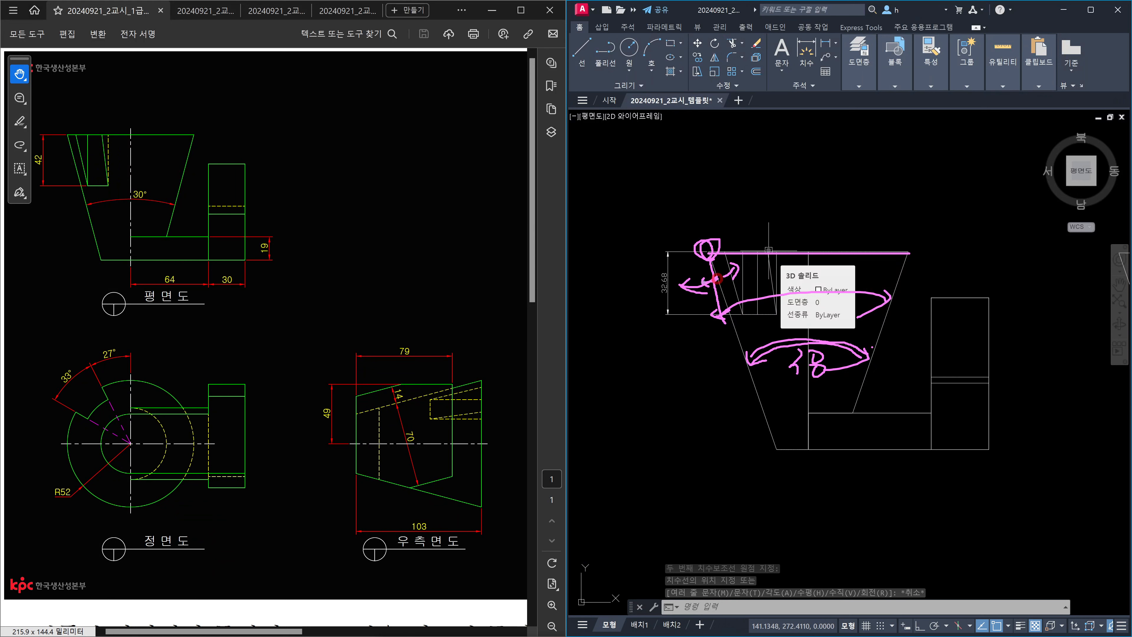
pyautogui.click(706, 276)
pyautogui.moveTo(724, 261)
pyautogui.mouseDown()
pyautogui.moveTo(698, 254)
pyautogui.moveTo(691, 279)
pyautogui.mouseUp()
pyautogui.press('Escape')
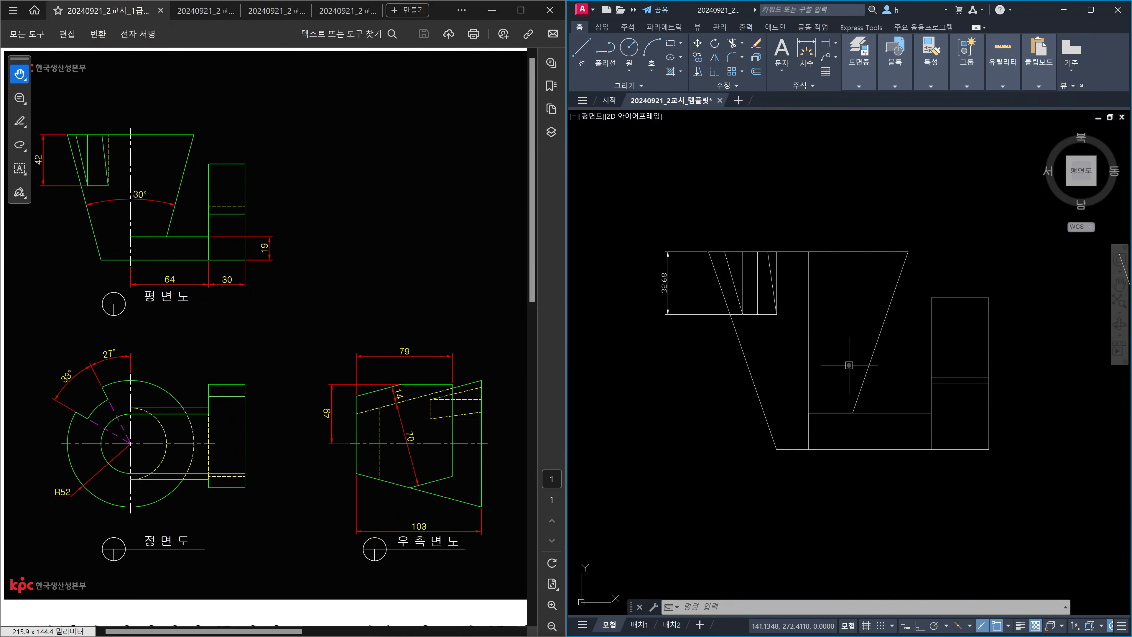
# Step: Start a SOLIDEDIT face taper with only the tapered body's conical side face selected
pyautogui.keyDown('shift'); pyautogui.moveTo(847, 359); pyautogui.dragTo(835, 297, button='middle'); pyautogui.keyUp('shift')
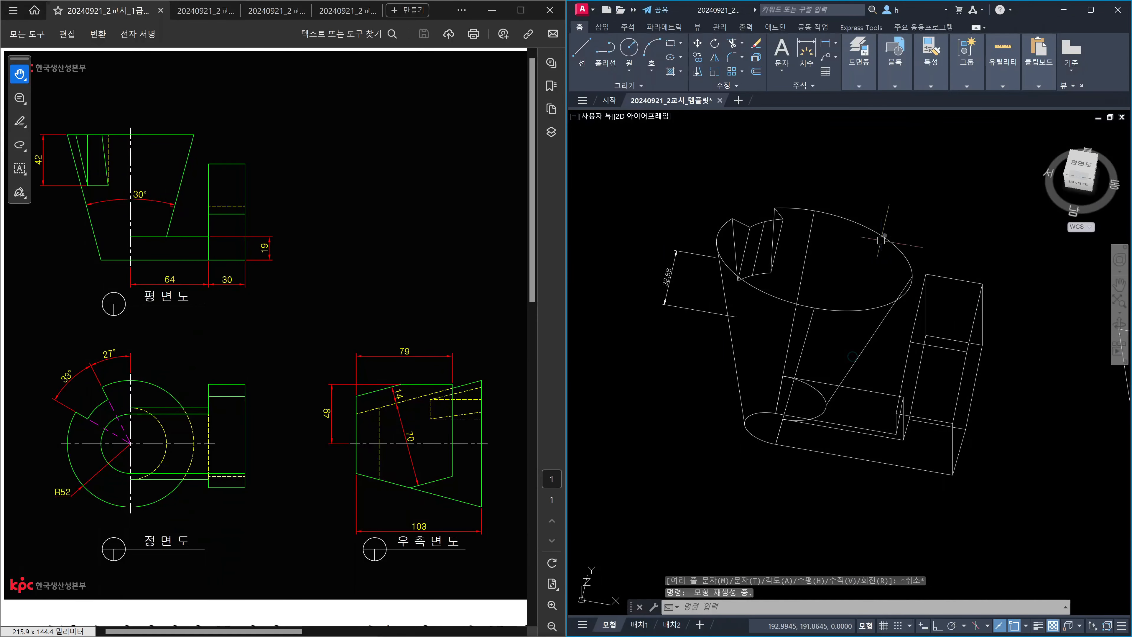
pyautogui.press('Escape')
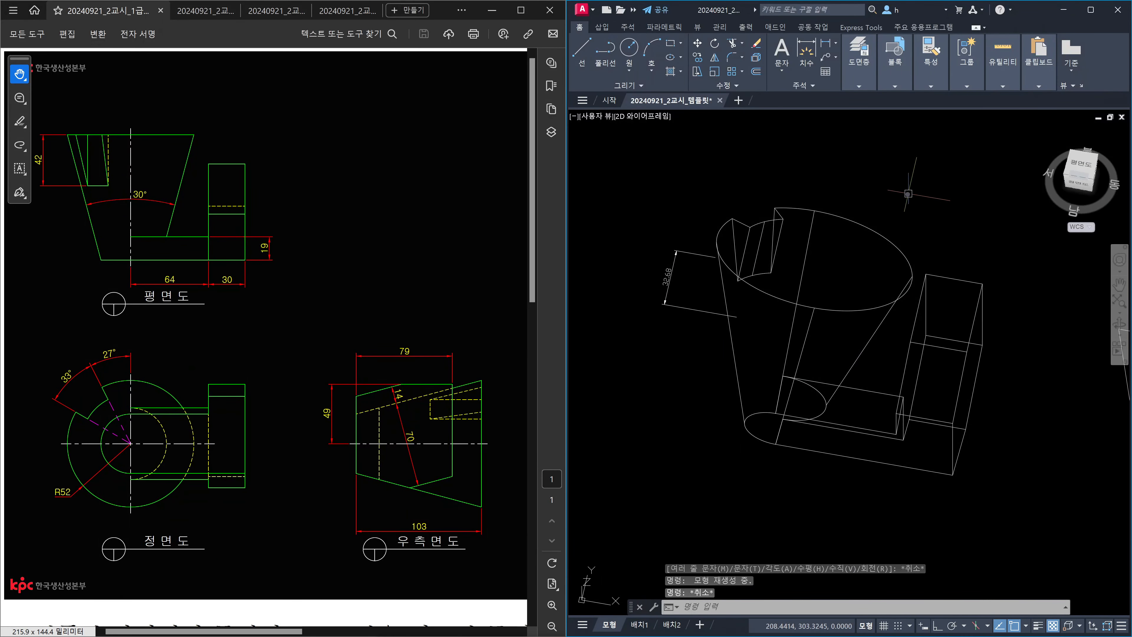
pyautogui.write('SOLIDEd')
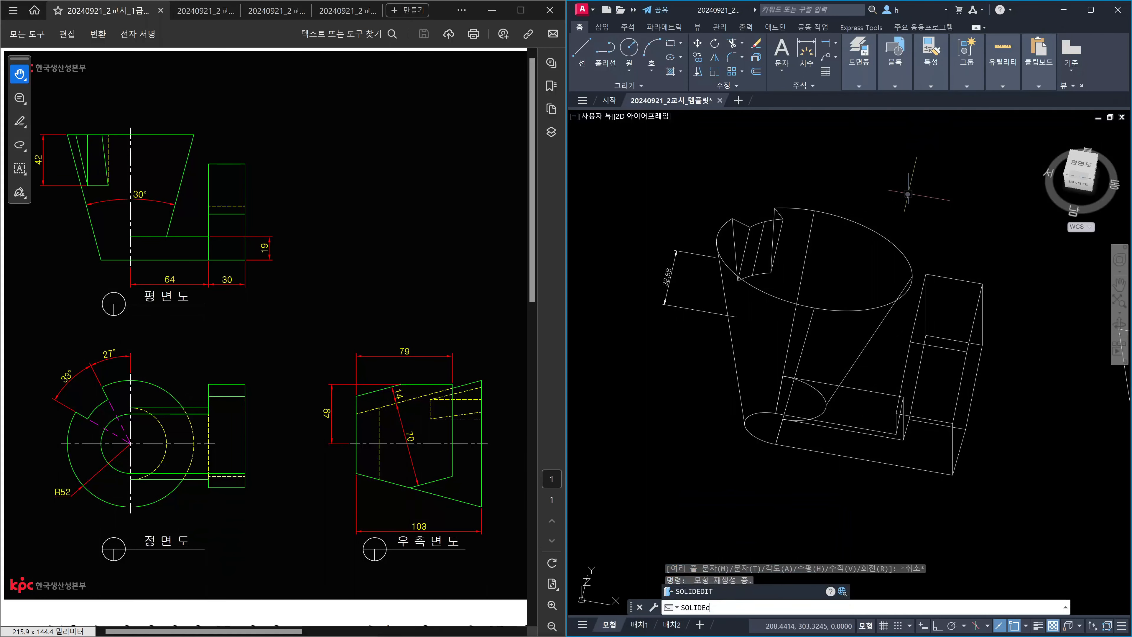
pyautogui.write('it')
pyautogui.press('Return')
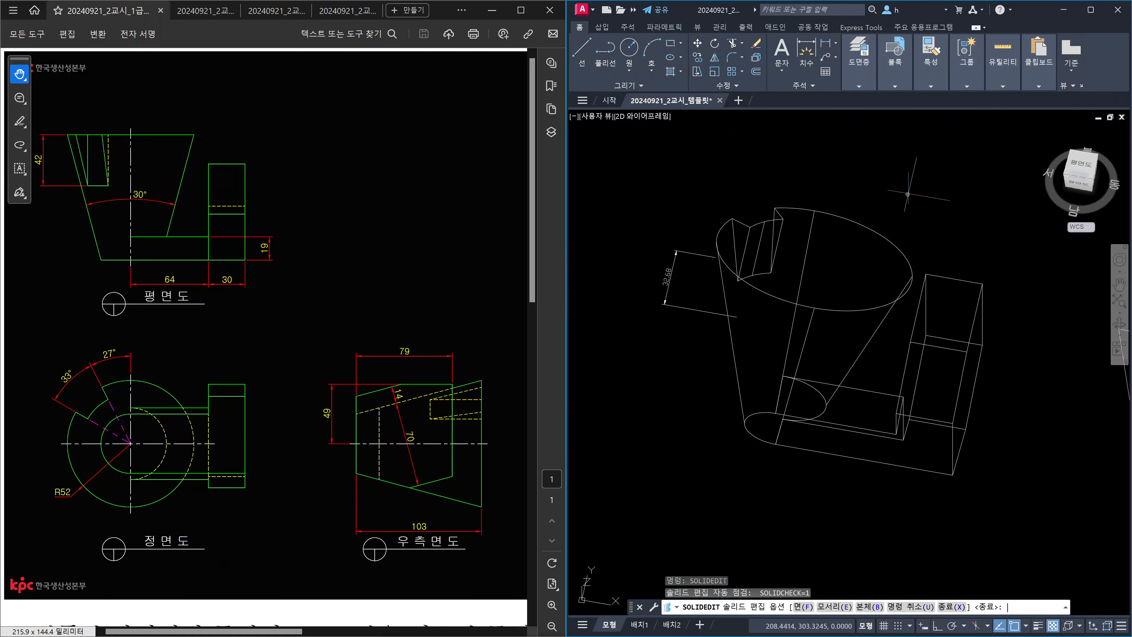
pyautogui.write('f')
pyautogui.press('Return')
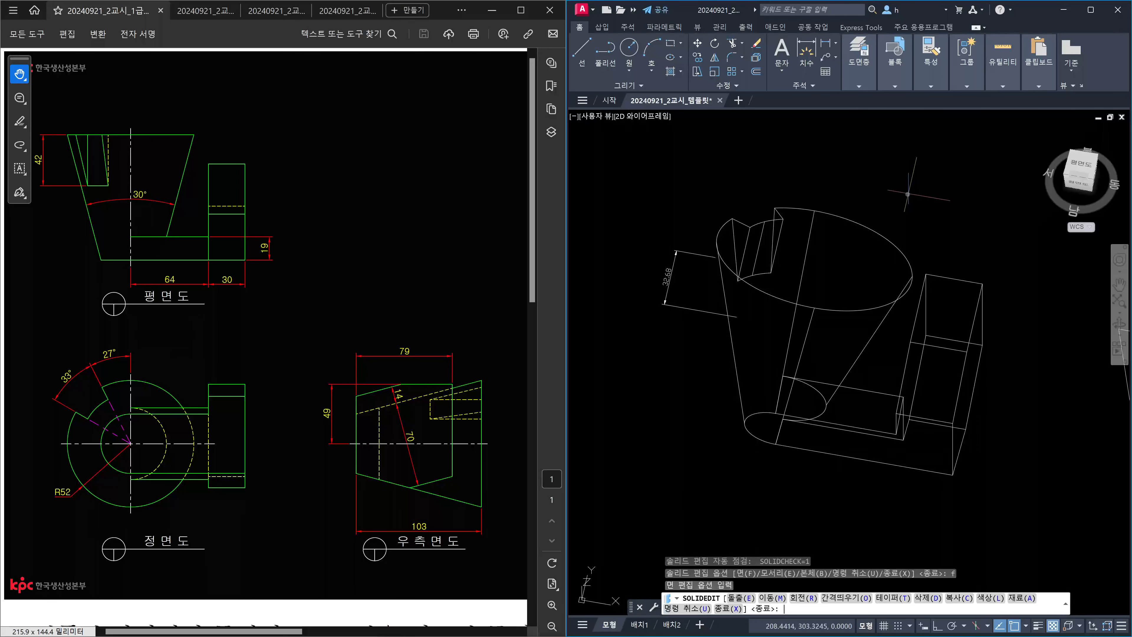
pyautogui.write('t')
pyautogui.press('Return')
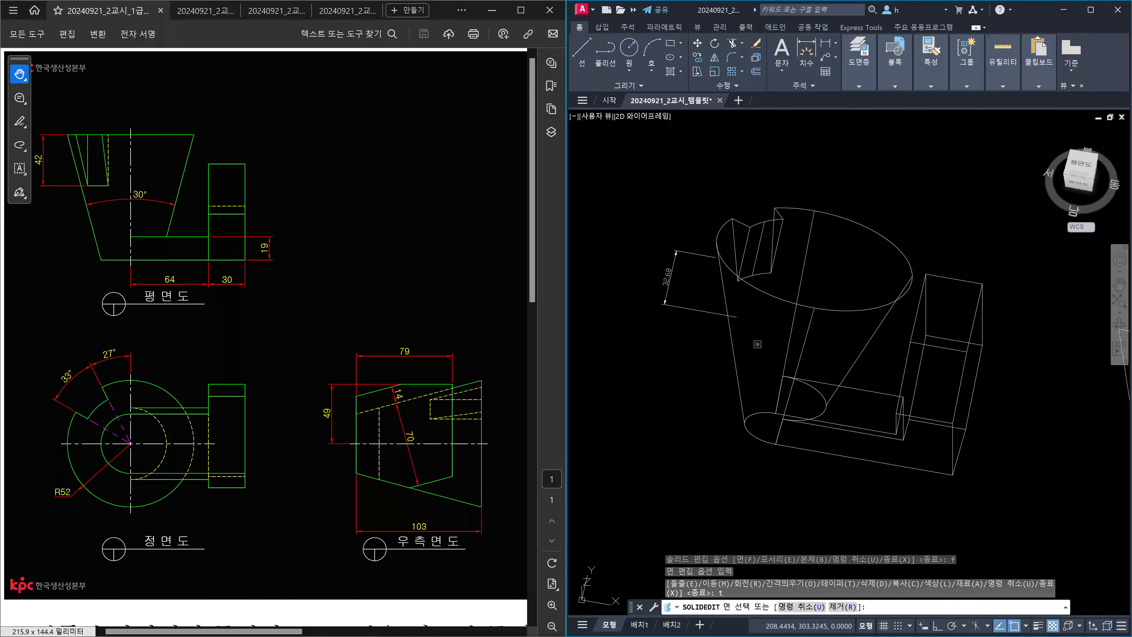
pyautogui.click(760, 339)
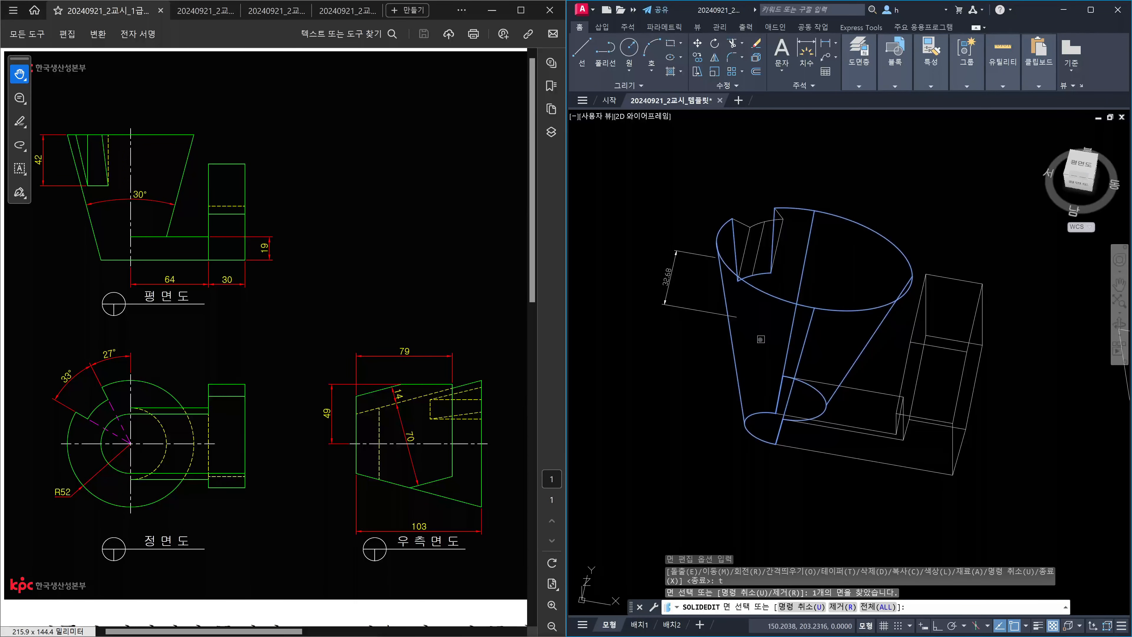
pyautogui.press('Return')
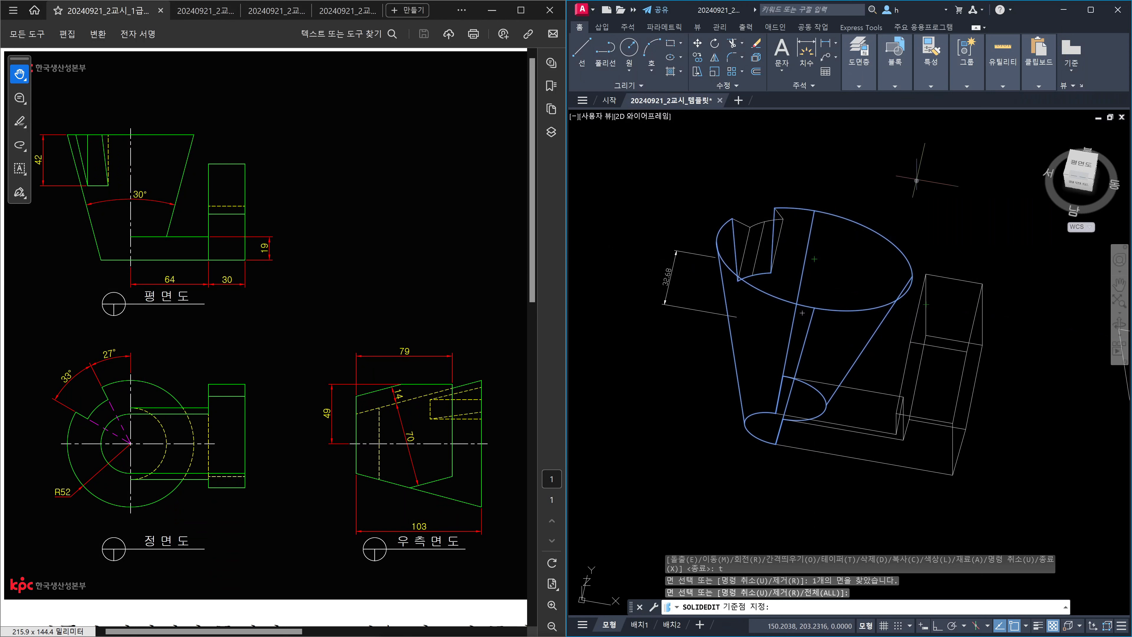
# Step: Try tapering the conical face by 4° from the notch's outer corner along the 90° direction, and undo that taper
pyautogui.click(732, 218)
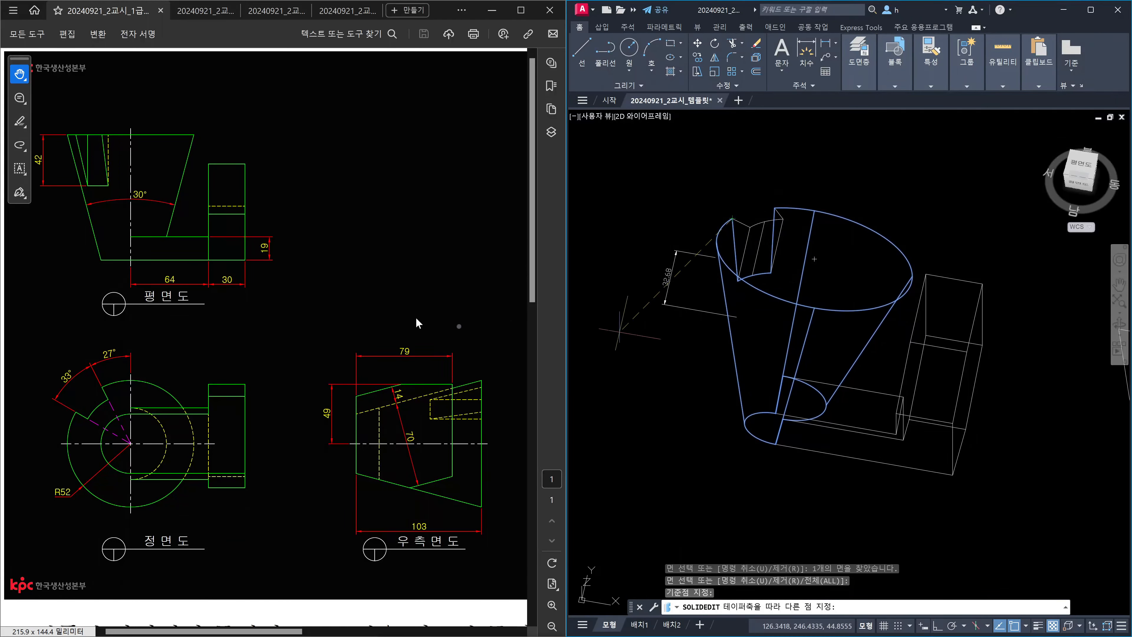
pyautogui.moveTo(66, 136)
pyautogui.mouseDown()
pyautogui.moveTo(120, 249)
pyautogui.moveTo(96, 228)
pyautogui.moveTo(106, 223)
pyautogui.moveTo(97, 237)
pyautogui.mouseUp()
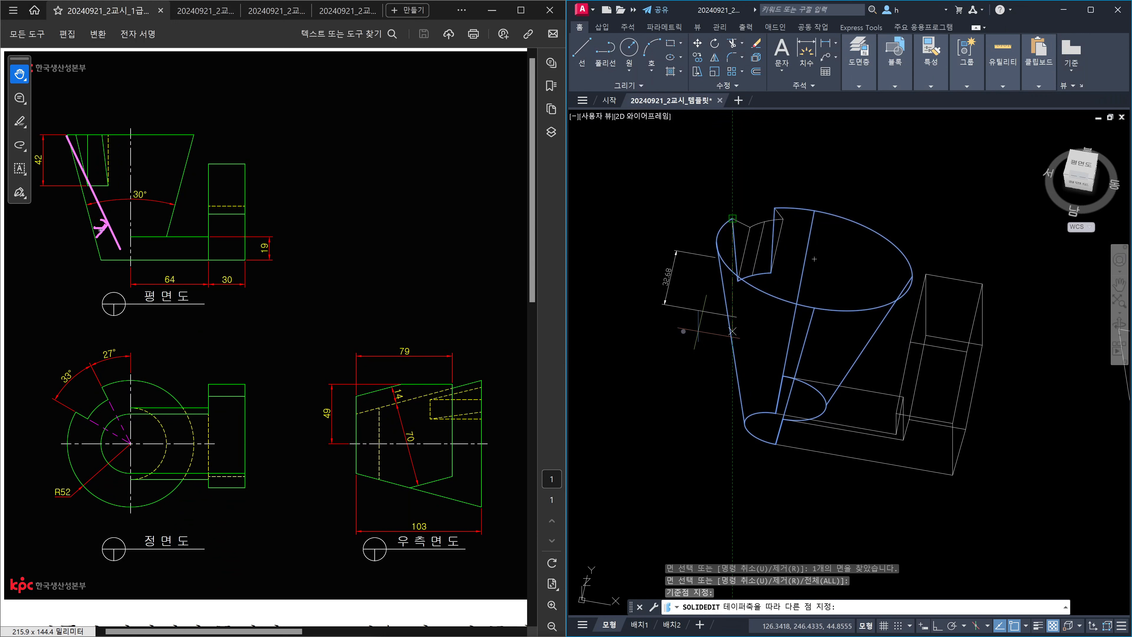
pyautogui.moveTo(68, 140)
pyautogui.mouseDown()
pyautogui.moveTo(81, 250)
pyautogui.moveTo(94, 253)
pyautogui.mouseUp()
pyautogui.moveTo(673, 395)
pyautogui.mouseDown()
pyautogui.moveTo(675, 411)
pyautogui.moveTo(665, 397)
pyautogui.mouseUp()
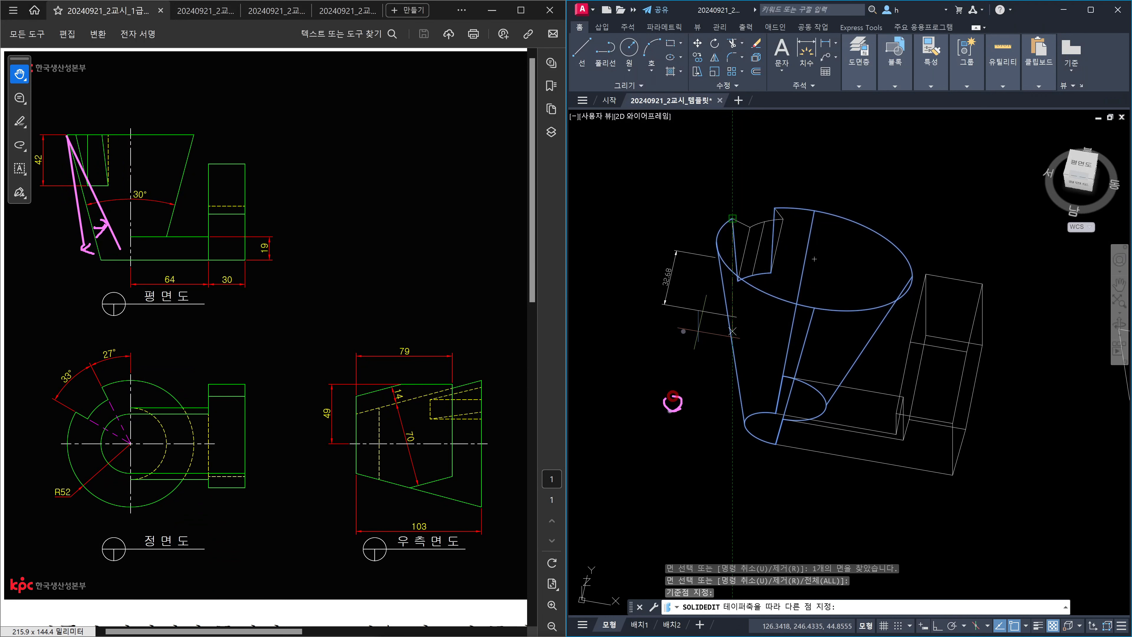
pyautogui.moveTo(667, 436); pyautogui.dragTo(684, 453)
pyautogui.moveTo(273, 301)
pyautogui.mouseDown()
pyautogui.moveTo(328, 306)
pyautogui.moveTo(301, 341)
pyautogui.mouseUp()
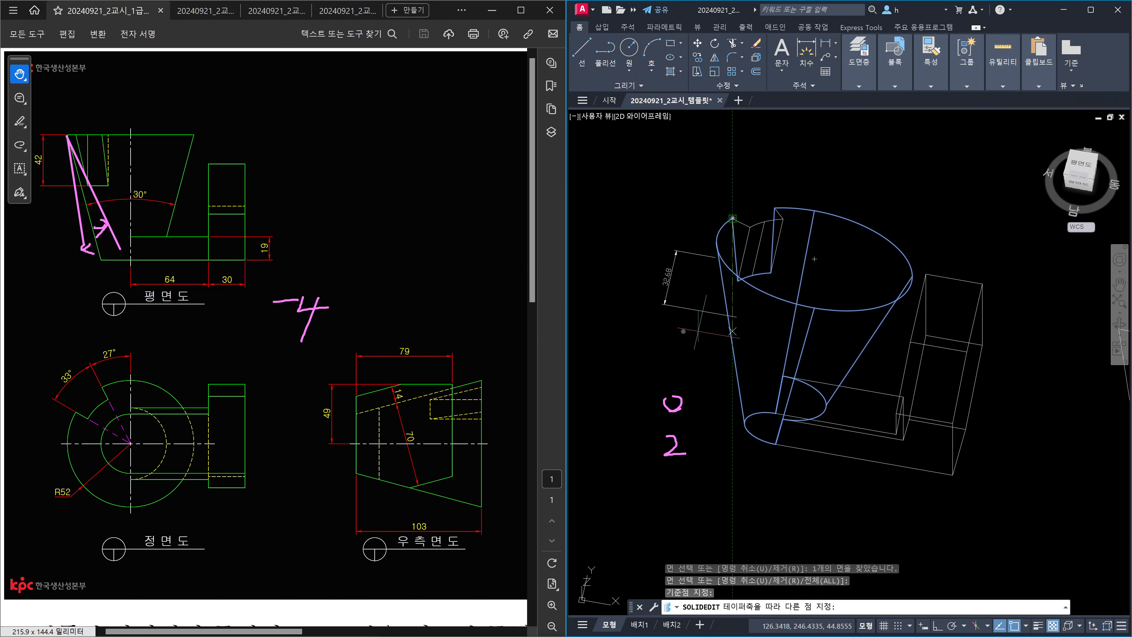
pyautogui.moveTo(733, 218)
pyautogui.mouseDown()
pyautogui.moveTo(759, 168)
pyautogui.moveTo(762, 178)
pyautogui.mouseUp()
pyautogui.press('Escape')
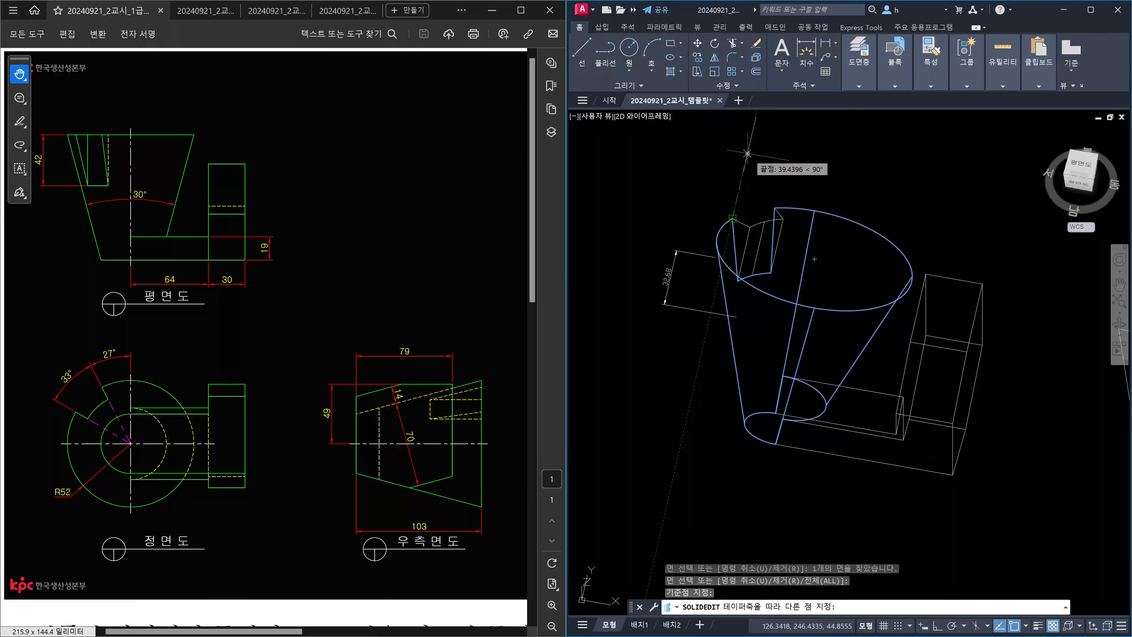
pyautogui.click(751, 142)
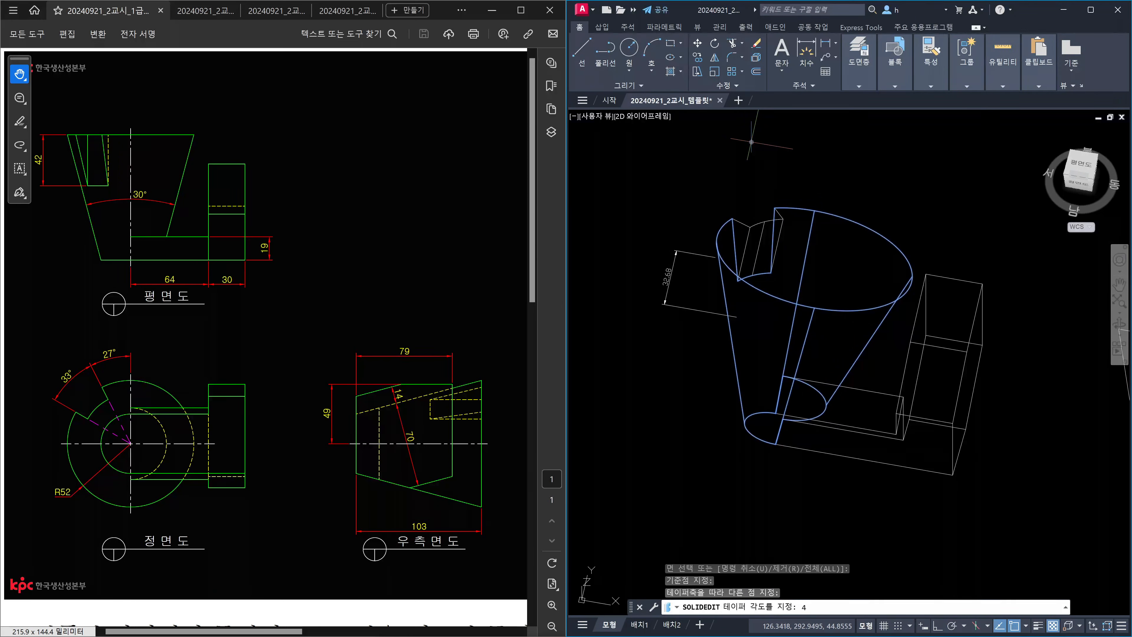
pyautogui.write('4')
pyautogui.press('Return')
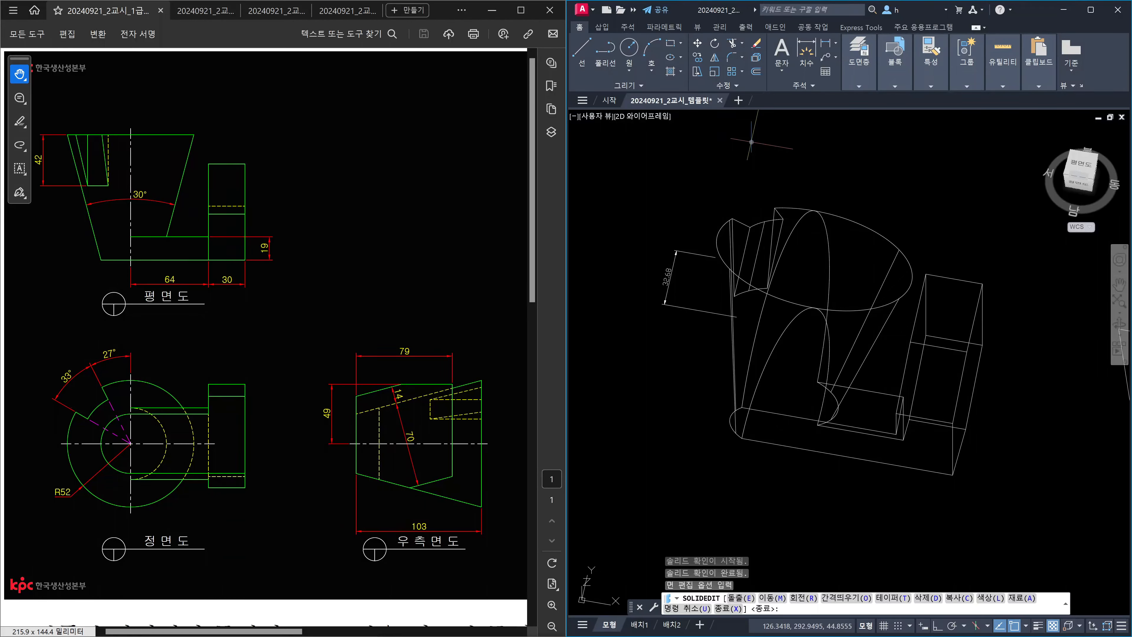
pyautogui.hotkey('ctrl', 'z')
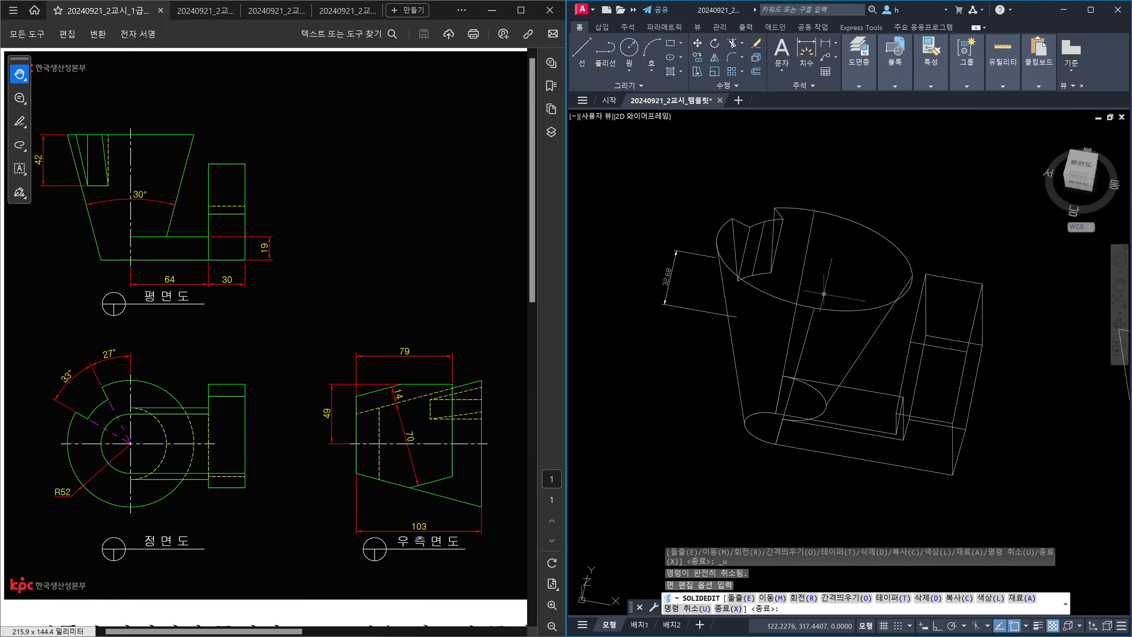
# Step: Examine from above and below how the horizontal arm's faces meet the narrow end of the tapered body
pyautogui.scroll(4, 785, 393)
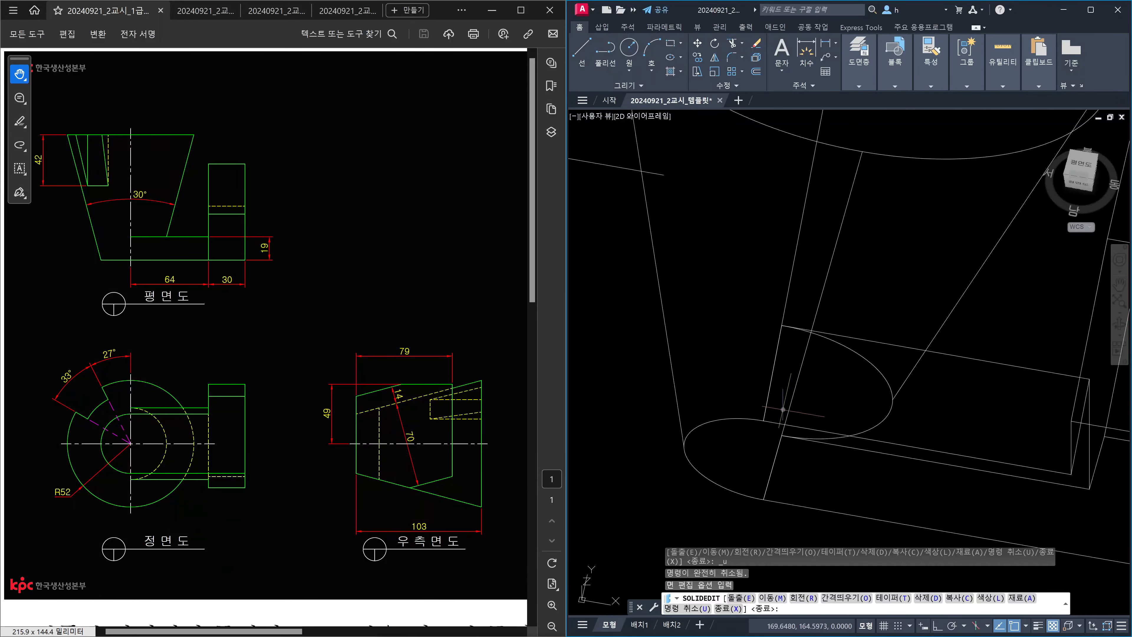
pyautogui.keyDown('shift'); pyautogui.moveTo(870, 390); pyautogui.dragTo(892, 377, button='middle'); pyautogui.keyUp('shift')
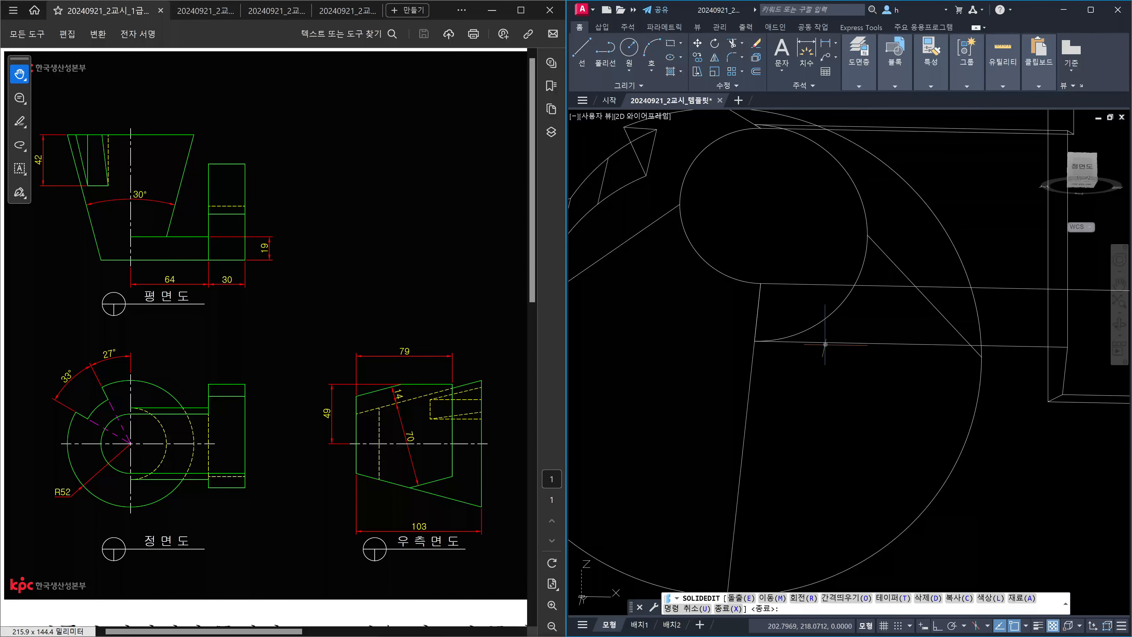
pyautogui.scroll(-5, 825, 344)
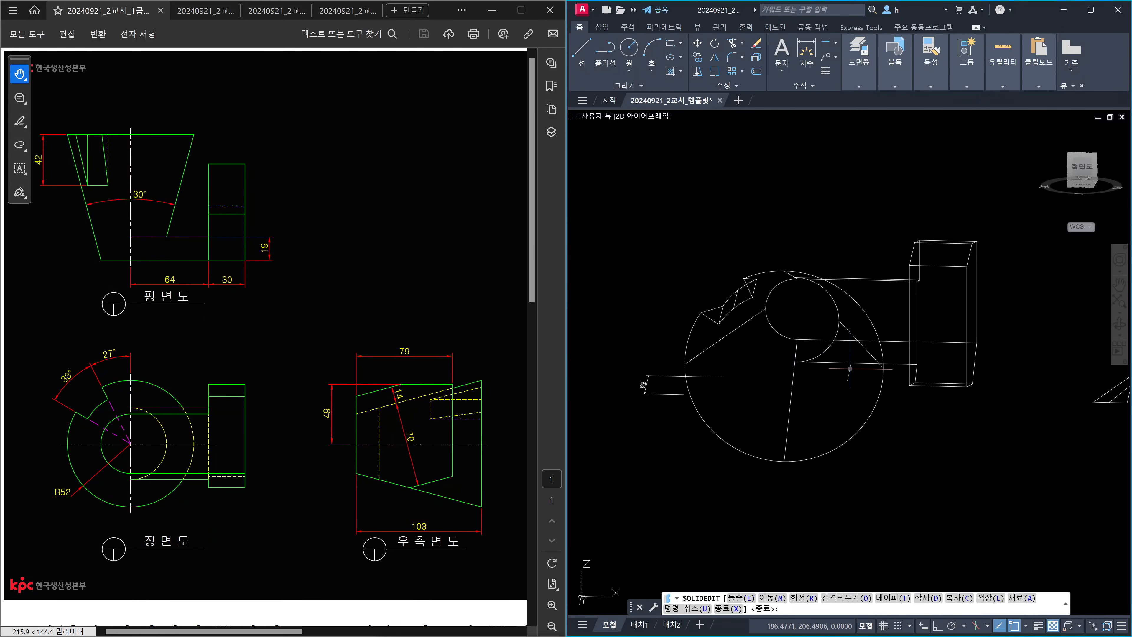
pyautogui.moveTo(850, 369)
pyautogui.keyDown('shift'); pyautogui.mouseDown(button='middle')
pyautogui.moveTo(816, 401)
pyautogui.moveTo(834, 372)
pyautogui.mouseUp(button='middle'); pyautogui.keyUp('shift')
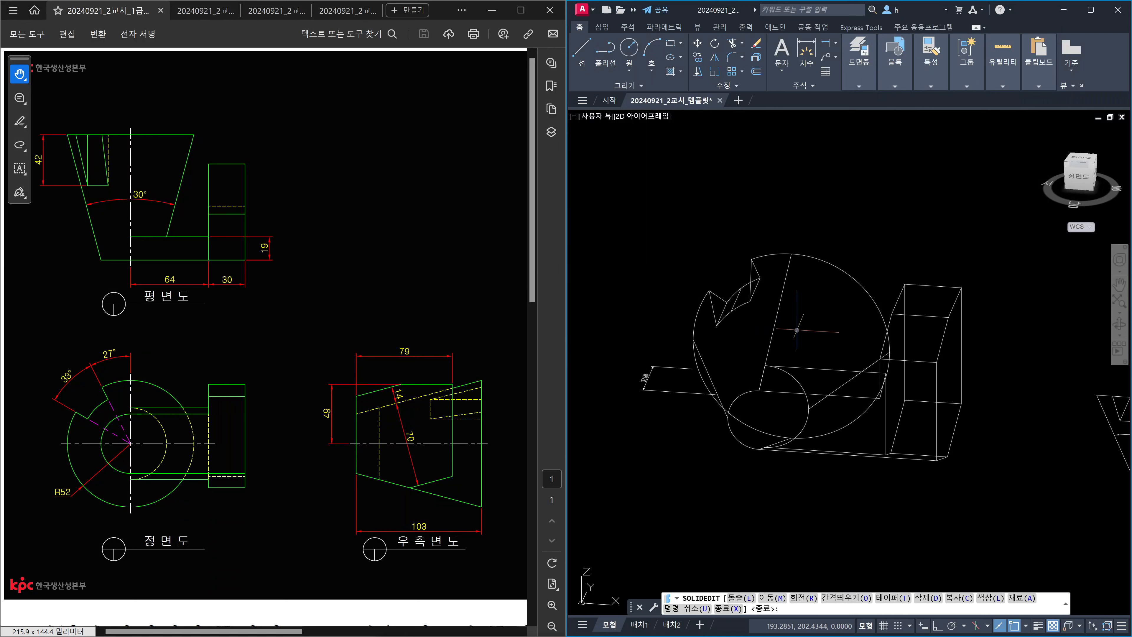
pyautogui.moveTo(802, 322)
pyautogui.mouseDown()
pyautogui.moveTo(798, 308)
pyautogui.moveTo(802, 323)
pyautogui.mouseUp()
pyautogui.moveTo(780, 384); pyautogui.dragTo(780, 385)
pyautogui.keyDown('shift'); pyautogui.moveTo(842, 473); pyautogui.dragTo(843, 473, button='middle'); pyautogui.keyUp('shift')
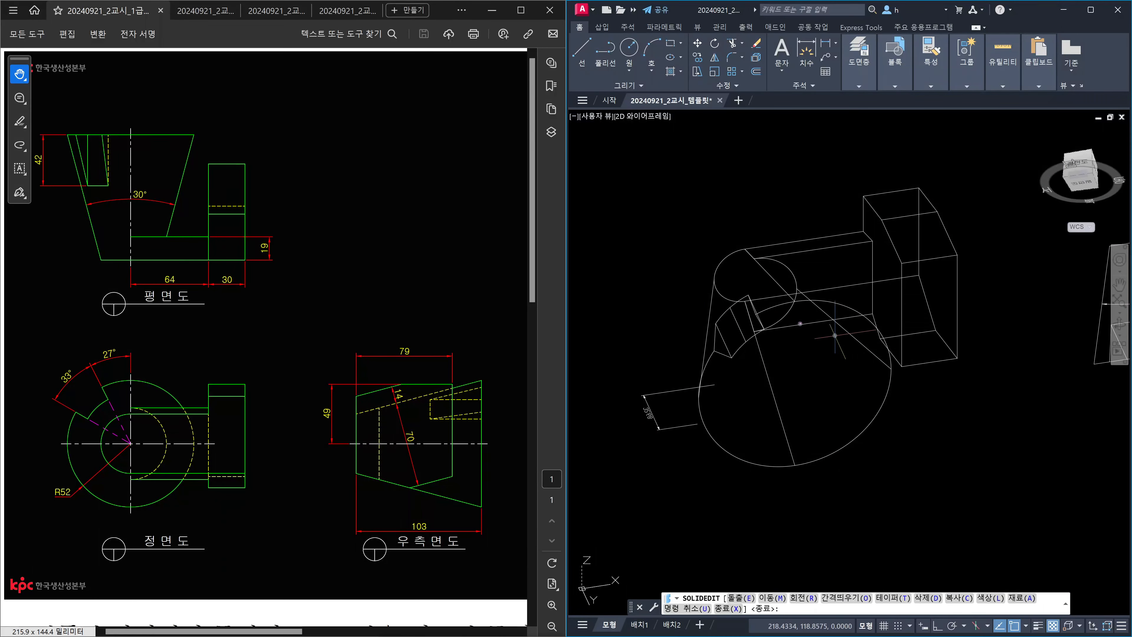
pyautogui.moveTo(800, 324); pyautogui.dragTo(805, 317)
pyautogui.keyDown('shift'); pyautogui.moveTo(835, 336); pyautogui.dragTo(826, 499, button='middle'); pyautogui.keyUp('shift')
pyautogui.press('Escape')
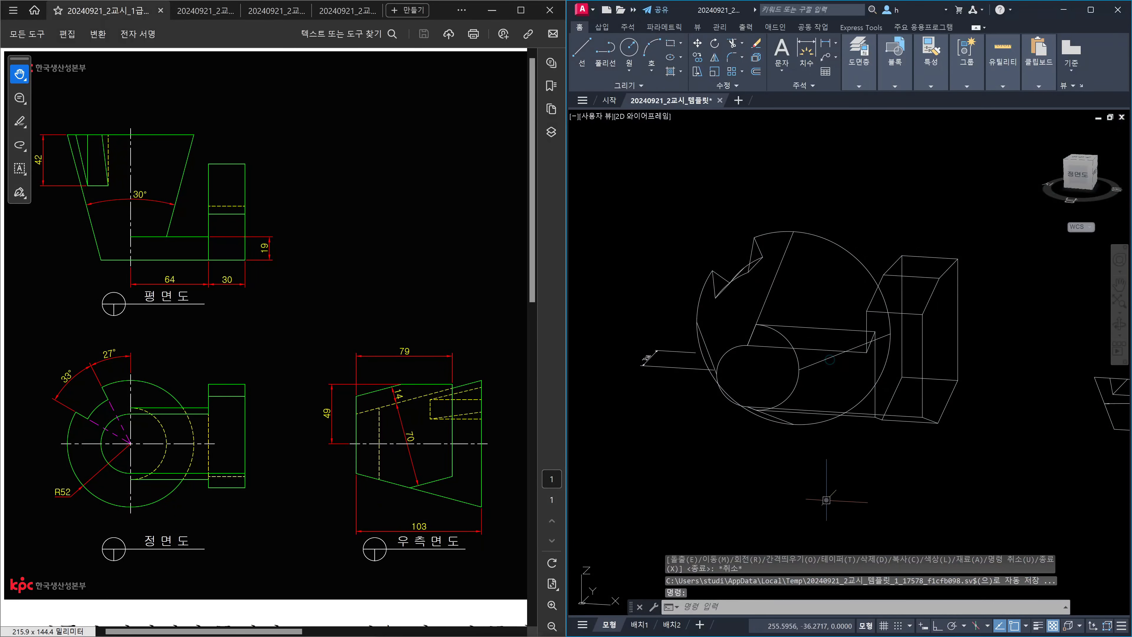
# Step: Start a SOLIDEDIT face taper on the conical face, the horizontal arm's upper face and the underside shared with the upright block
pyautogui.write('solidedit')
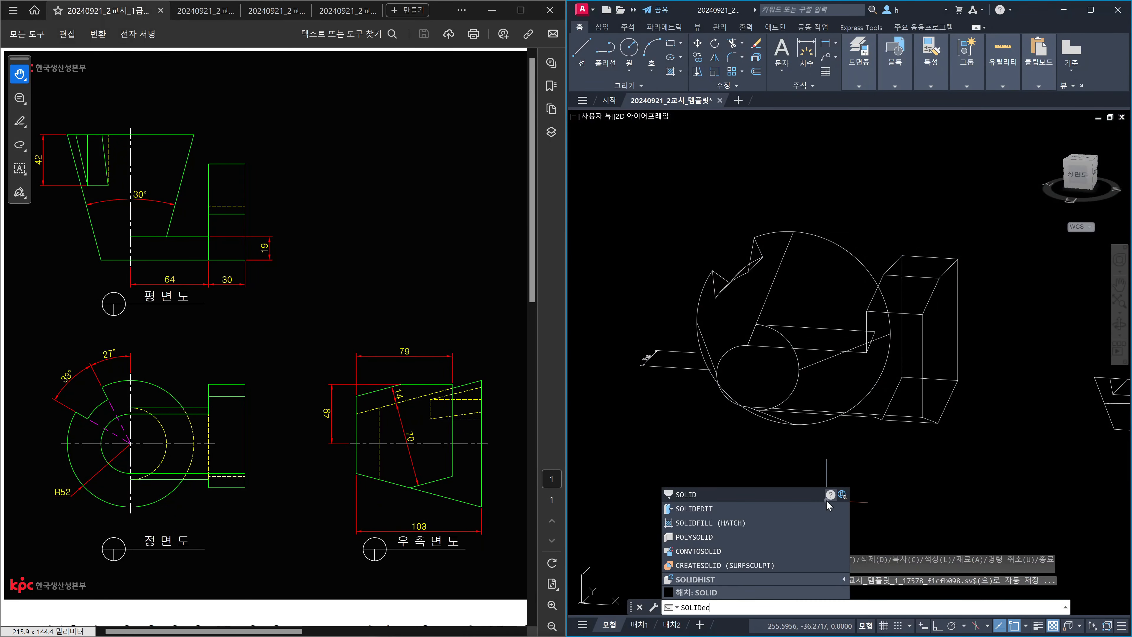
pyautogui.press('Return')
pyautogui.write('f')
pyautogui.press('Return')
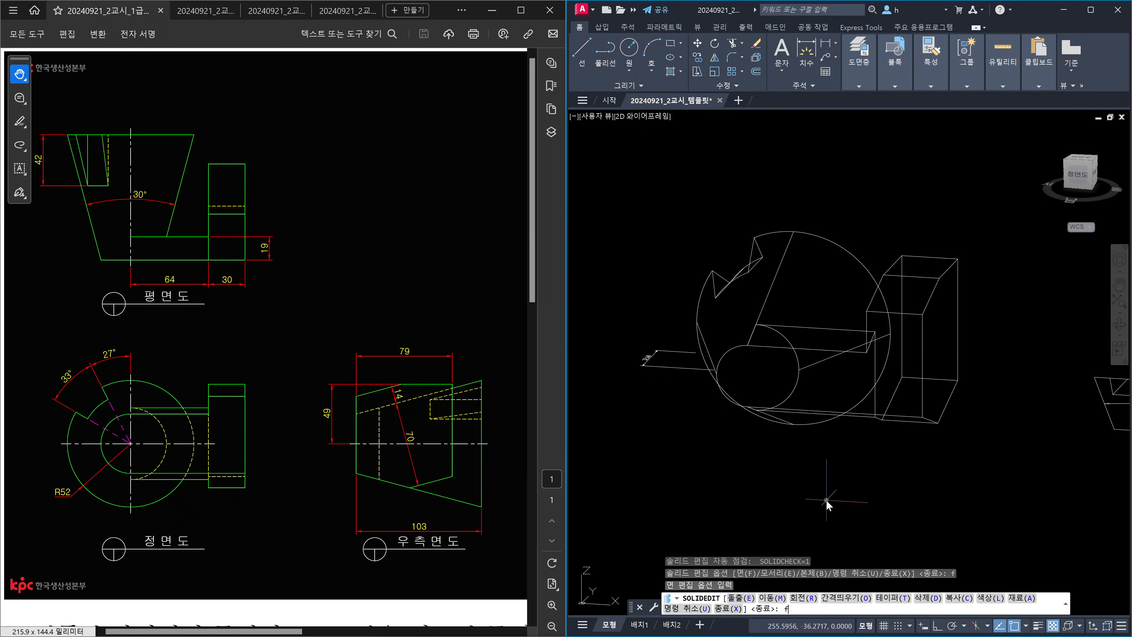
pyautogui.press('BackSpace')
pyautogui.write('t')
pyautogui.press('Return')
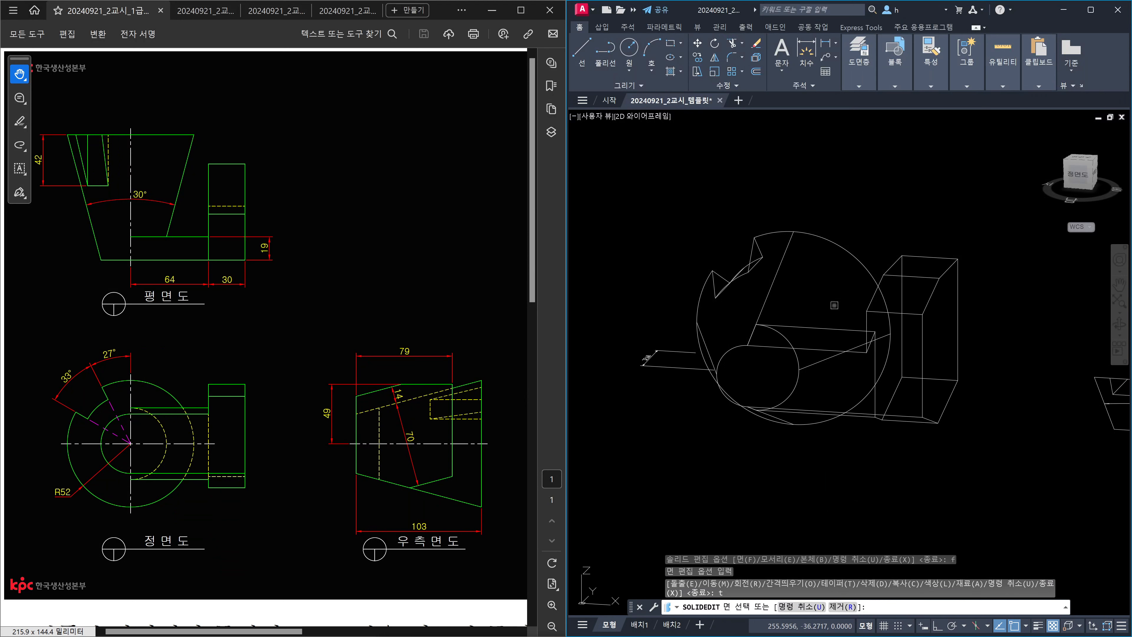
pyautogui.click(815, 285)
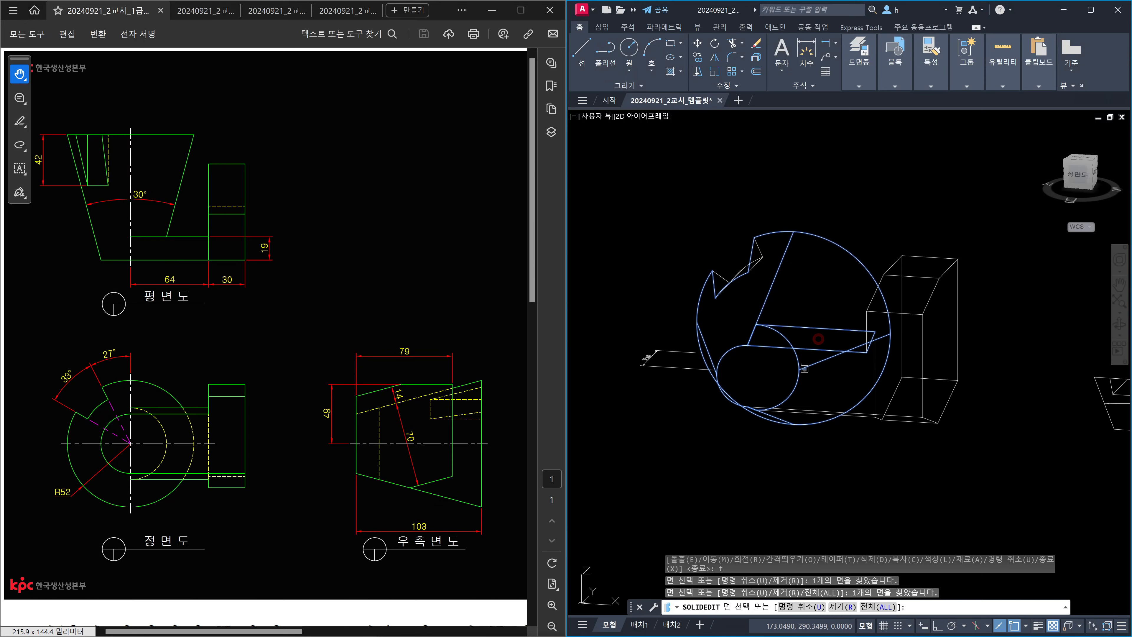
pyautogui.click(864, 416)
pyautogui.keyDown('shift'); pyautogui.moveTo(858, 366); pyautogui.dragTo(862, 331, button='middle'); pyautogui.keyUp('shift')
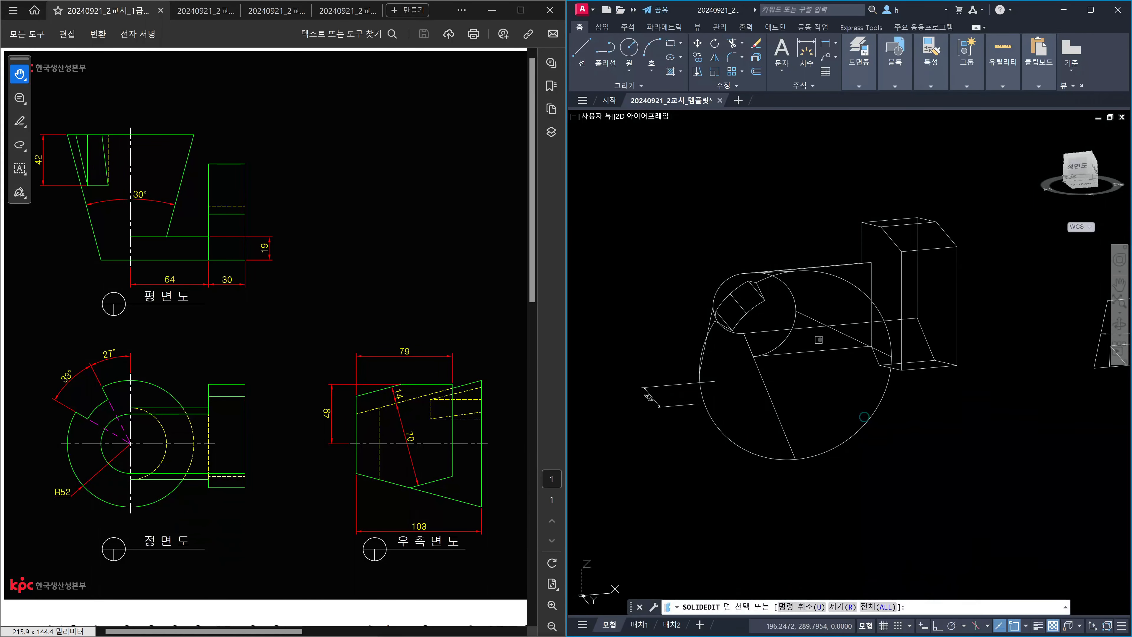
pyautogui.click(819, 339)
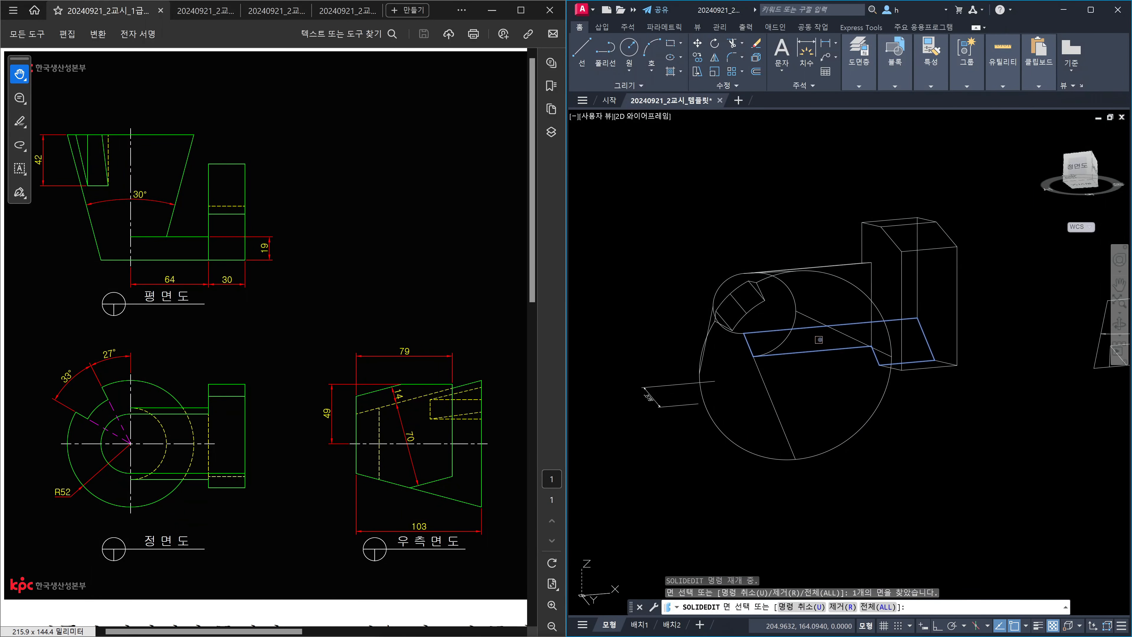
pyautogui.keyDown('shift'); pyautogui.moveTo(820, 339); pyautogui.dragTo(825, 412, button='middle'); pyautogui.keyUp('shift')
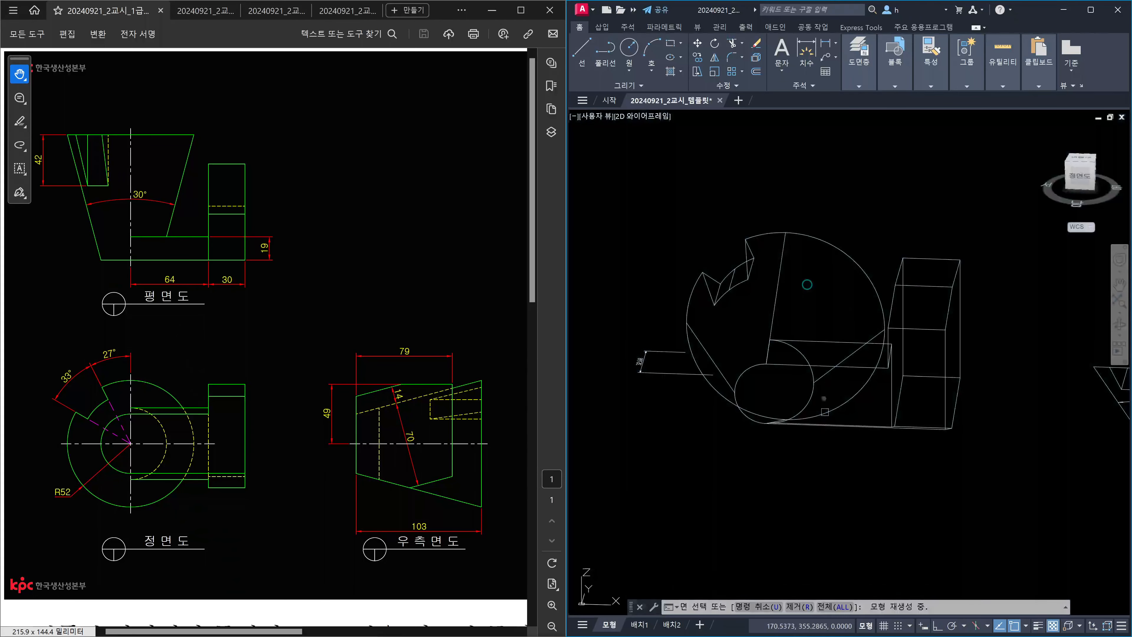
pyautogui.press('Return')
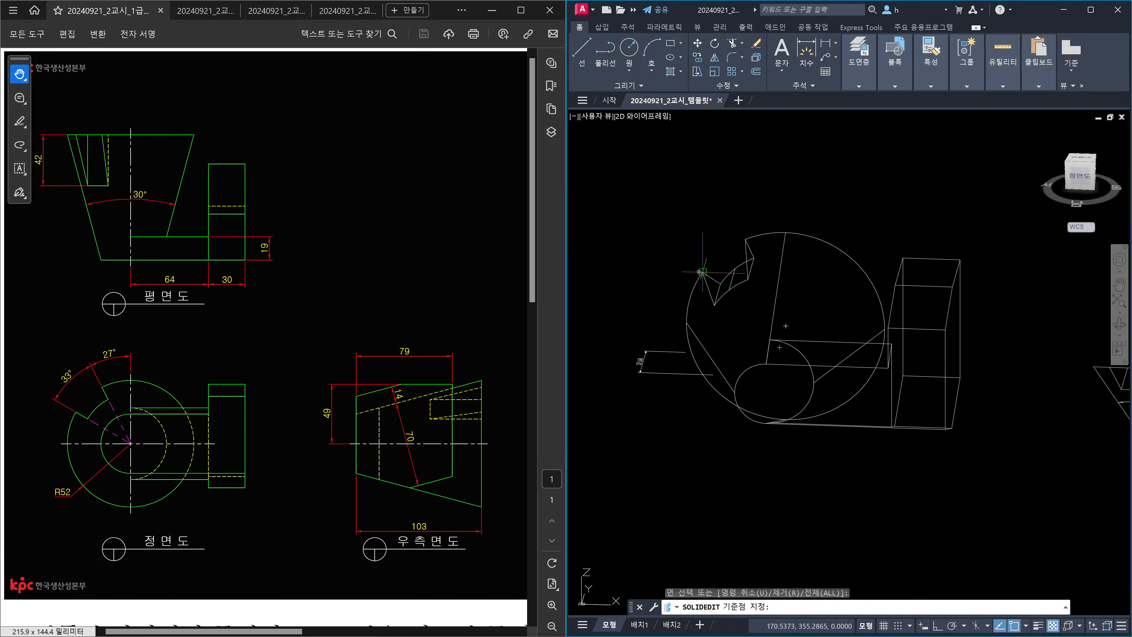
# Step: Taper the selected faces by 4° from the notch's outer corner along the 90° direction, and return to the top view
pyautogui.click(703, 271)
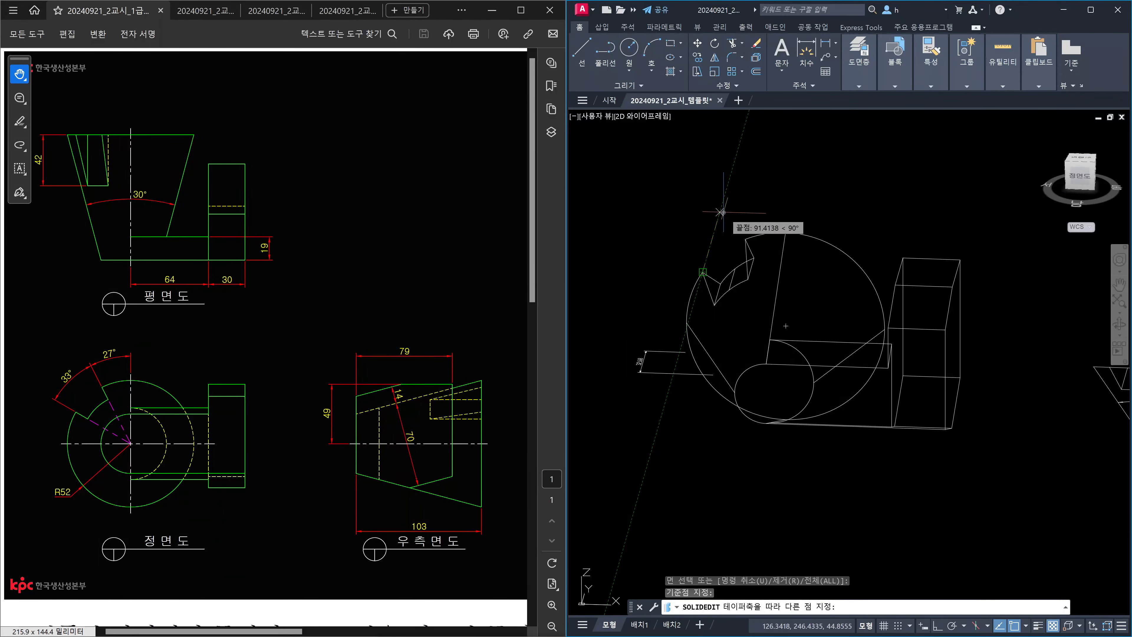
pyautogui.click(723, 212)
pyautogui.write('4')
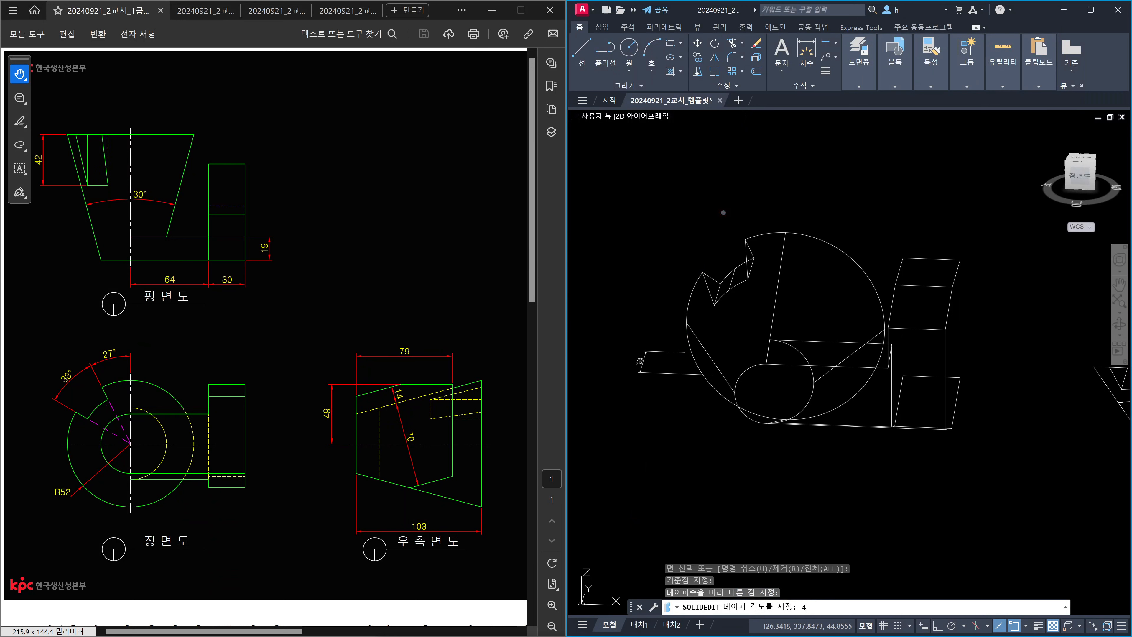
pyautogui.press('Return')
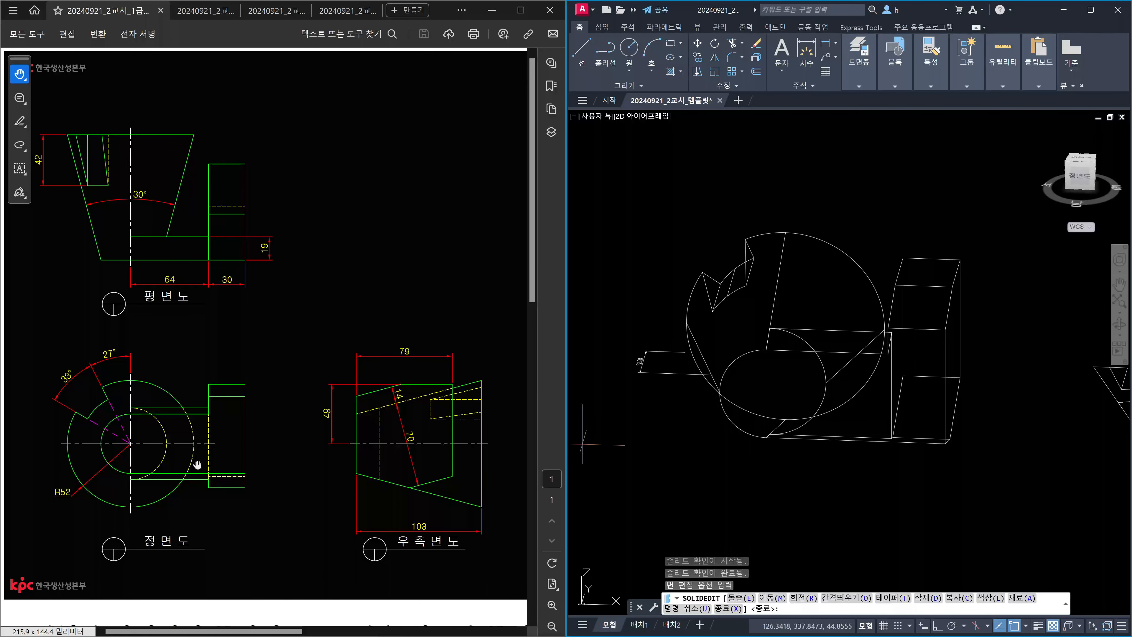
pyautogui.press('Escape')
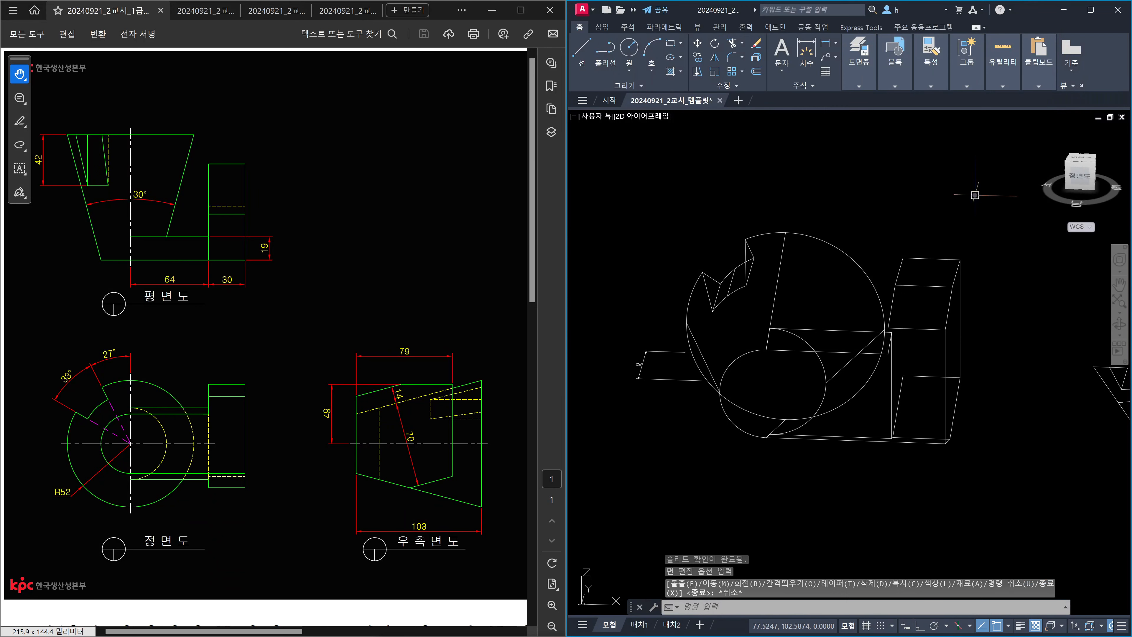
pyautogui.click(1080, 159)
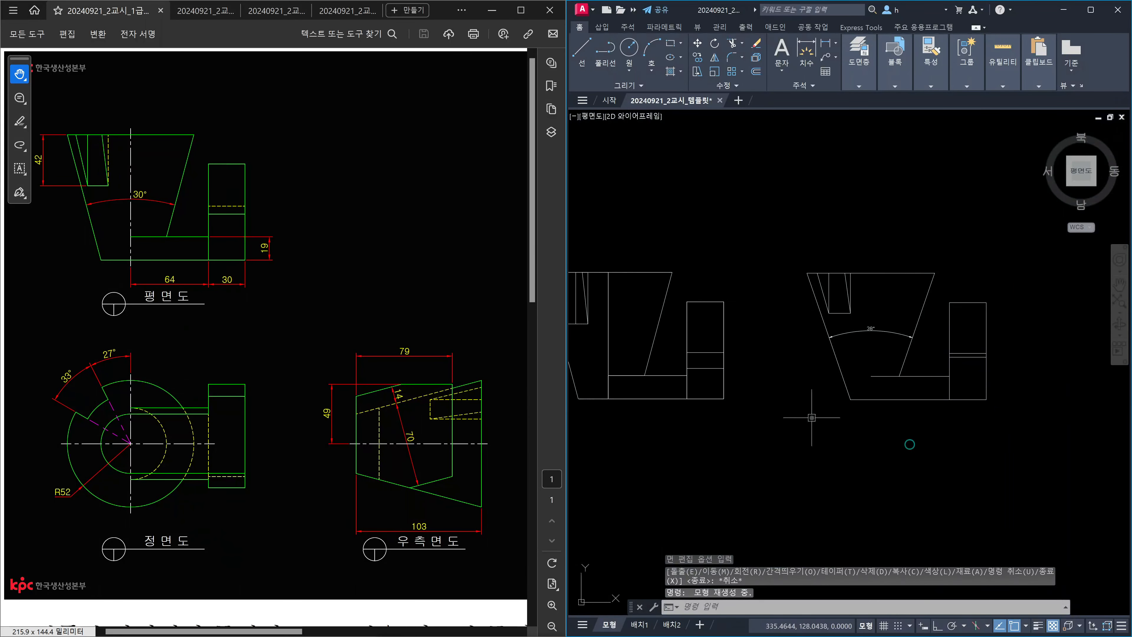
# Step: Create a FLATSHOT of the solid as a new block and place it above the earlier flattened view at default scale and rotation
pyautogui.moveTo(812, 418); pyautogui.dragTo(841, 431, button='middle')
pyautogui.press('Escape')
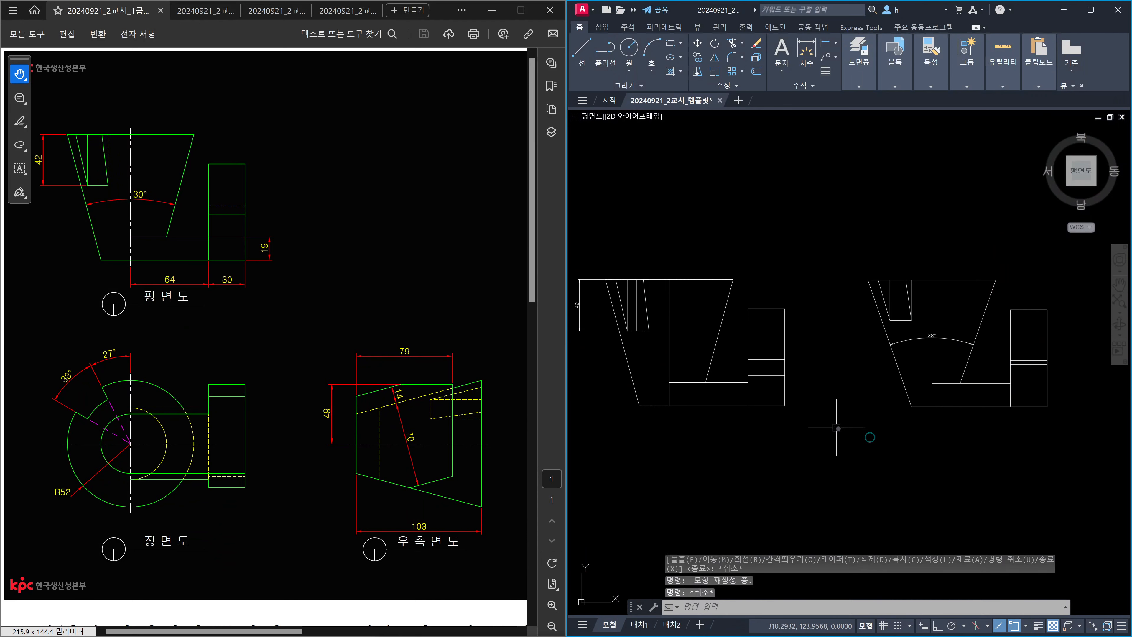
pyautogui.write('FSHOT')
pyautogui.press('Return')
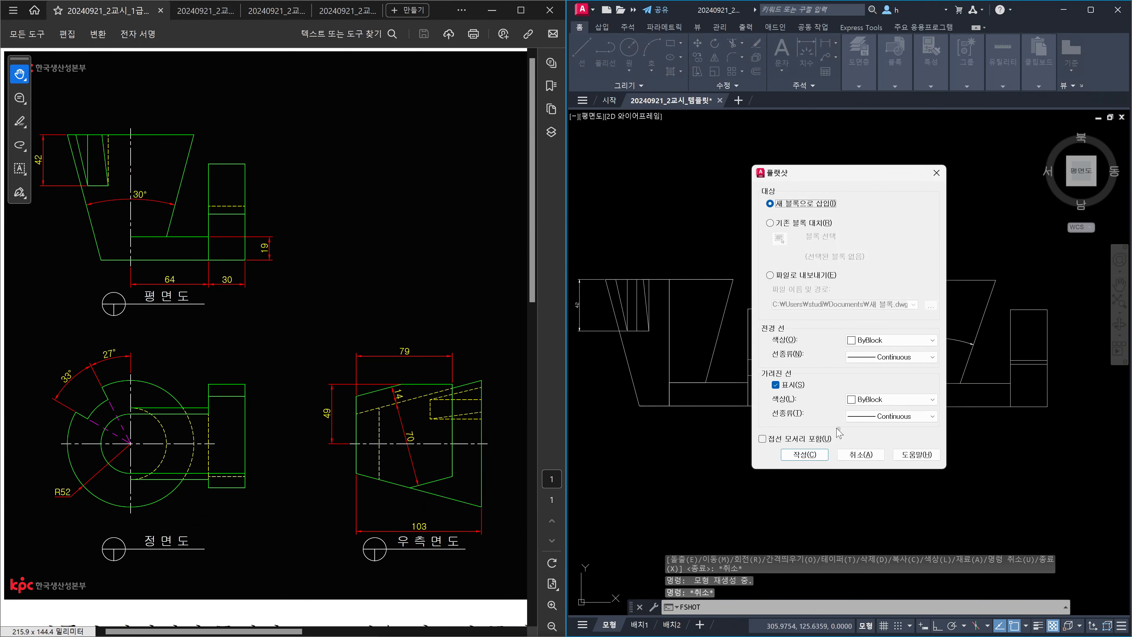
pyautogui.click(808, 458)
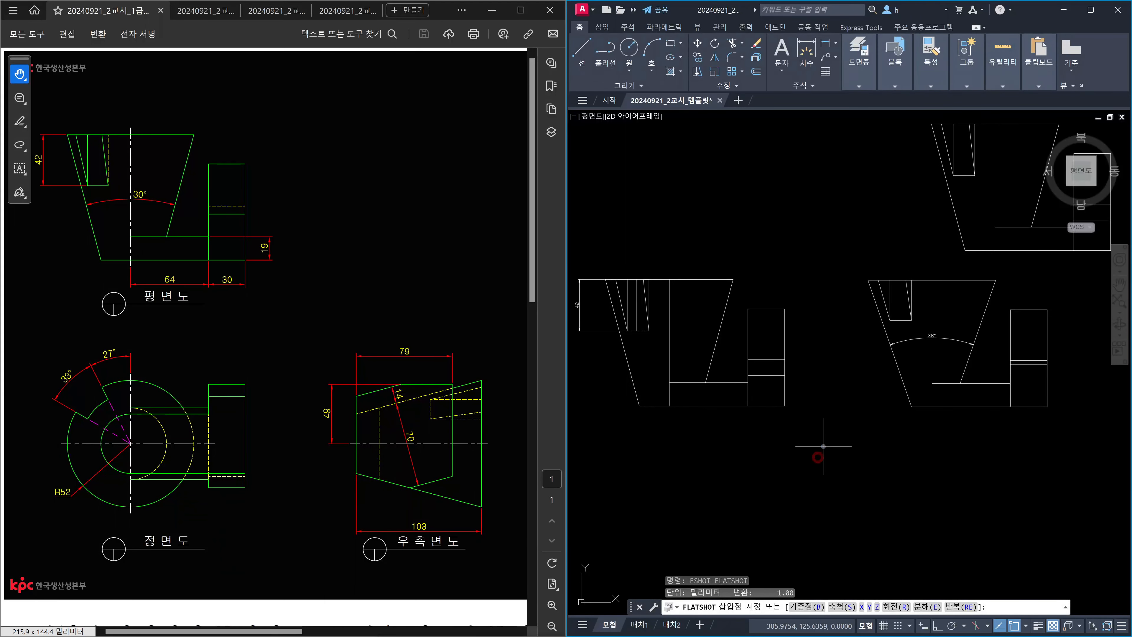
pyautogui.click(754, 453)
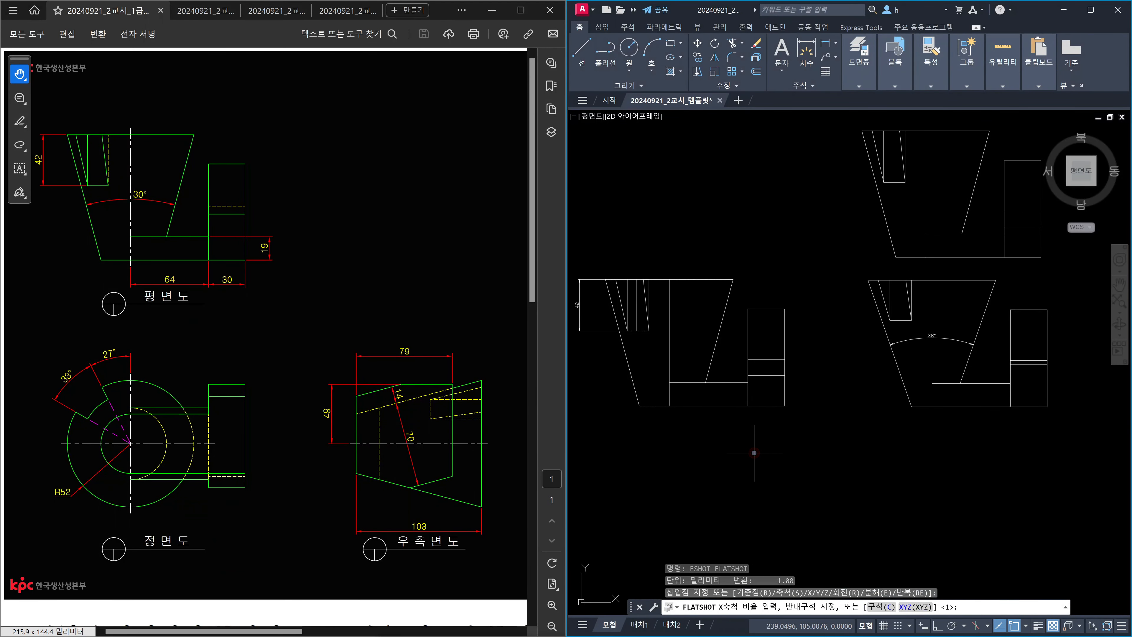
pyautogui.press('Return')
pyautogui.press('Return')
pyautogui.press('Escape')
# Step: Add an angular dimension between the two sloping sides of the tapered body in the new flattened view
pyautogui.write('DAN')
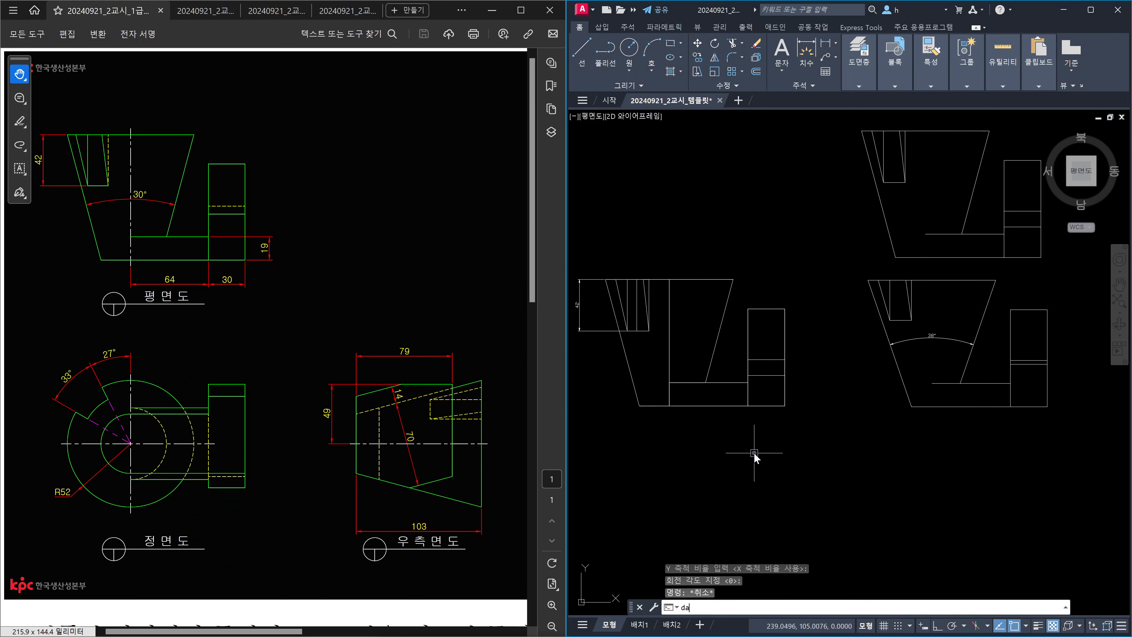
pyautogui.press('Return')
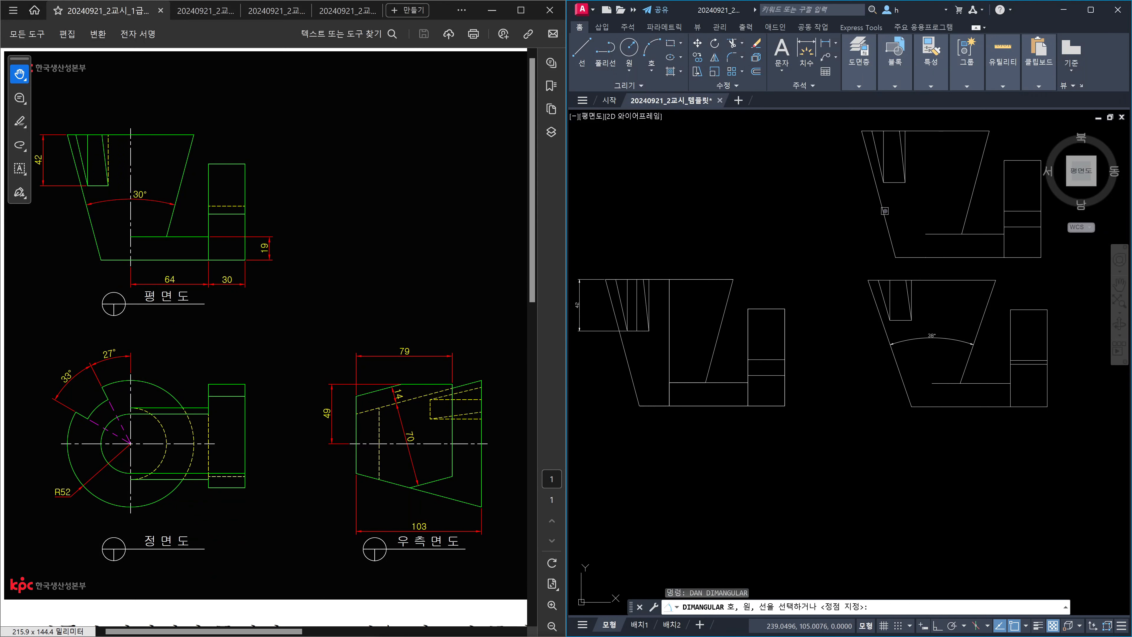
pyautogui.click(884, 212)
pyautogui.click(966, 212)
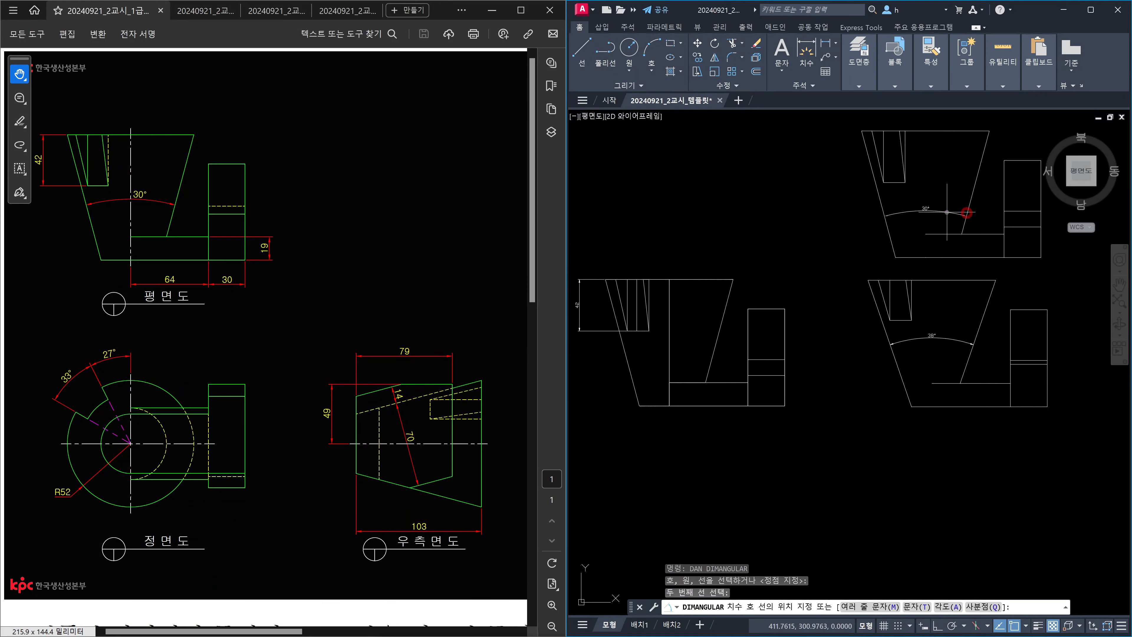
pyautogui.click(938, 208)
pyautogui.scroll(5, 934, 206)
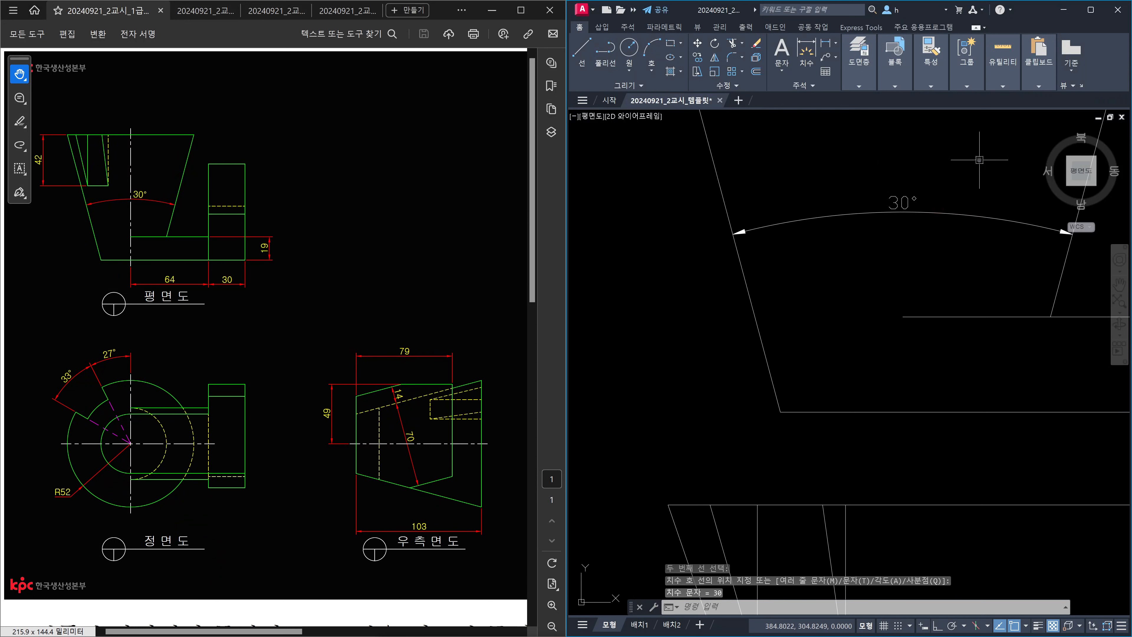
# Step: Erase both flattened views with their angle dimensions, and the notch depth dimension beside the 3D solid
pyautogui.scroll(-8, 860, 193)
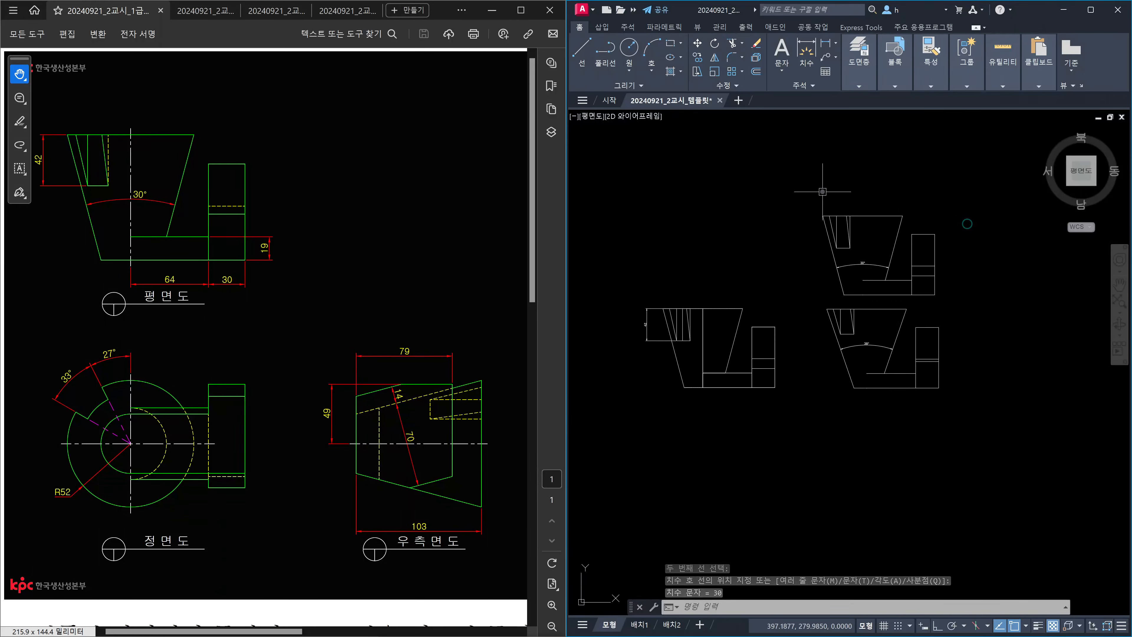
pyautogui.click(812, 184)
pyautogui.click(986, 468)
pyautogui.press('Delete')
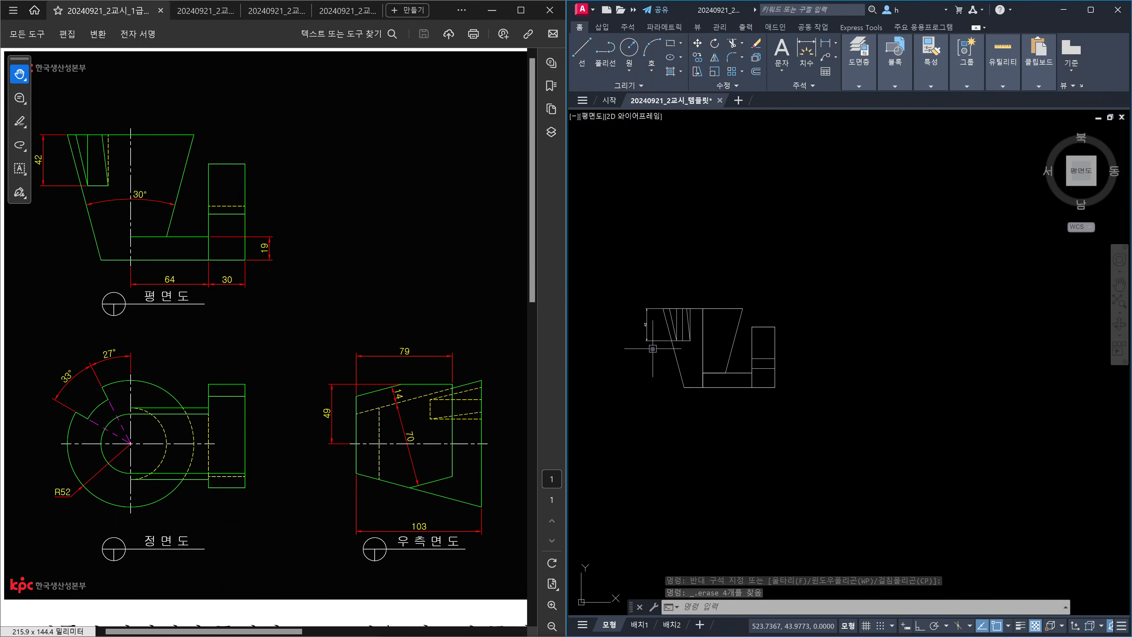
pyautogui.scroll(4, 652, 348)
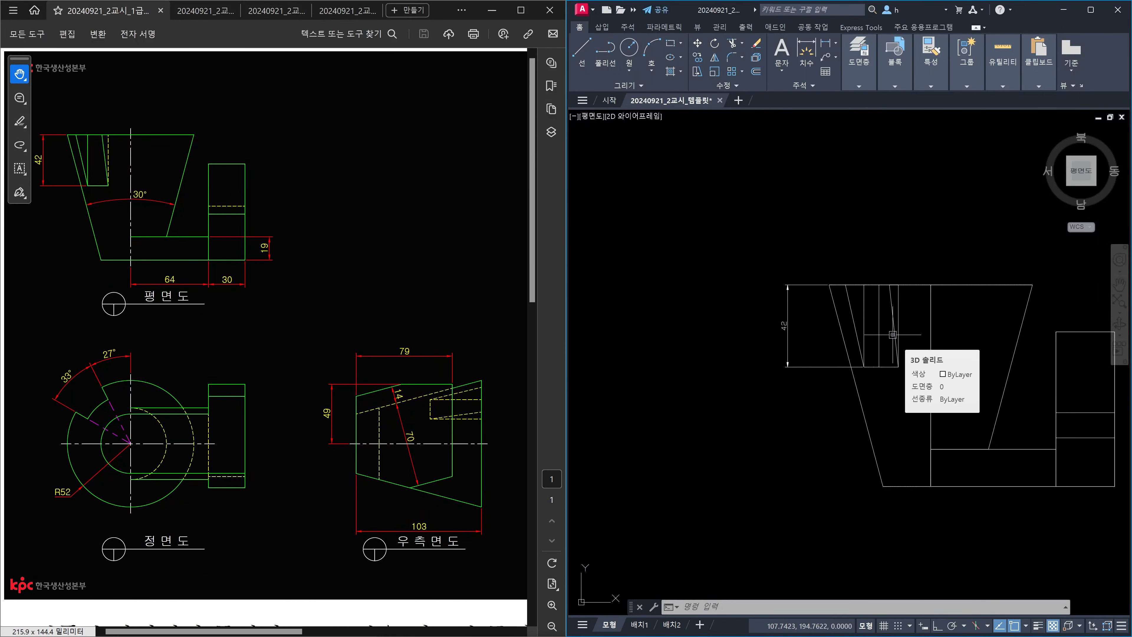
pyautogui.click(807, 386)
pyautogui.click(772, 349)
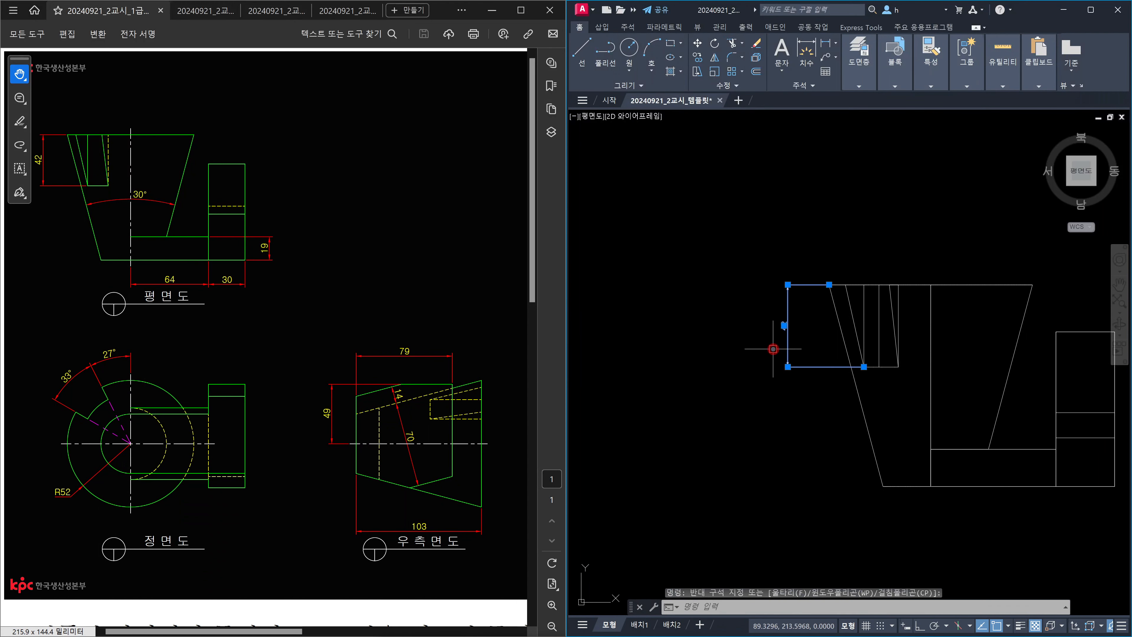
pyautogui.press('Delete')
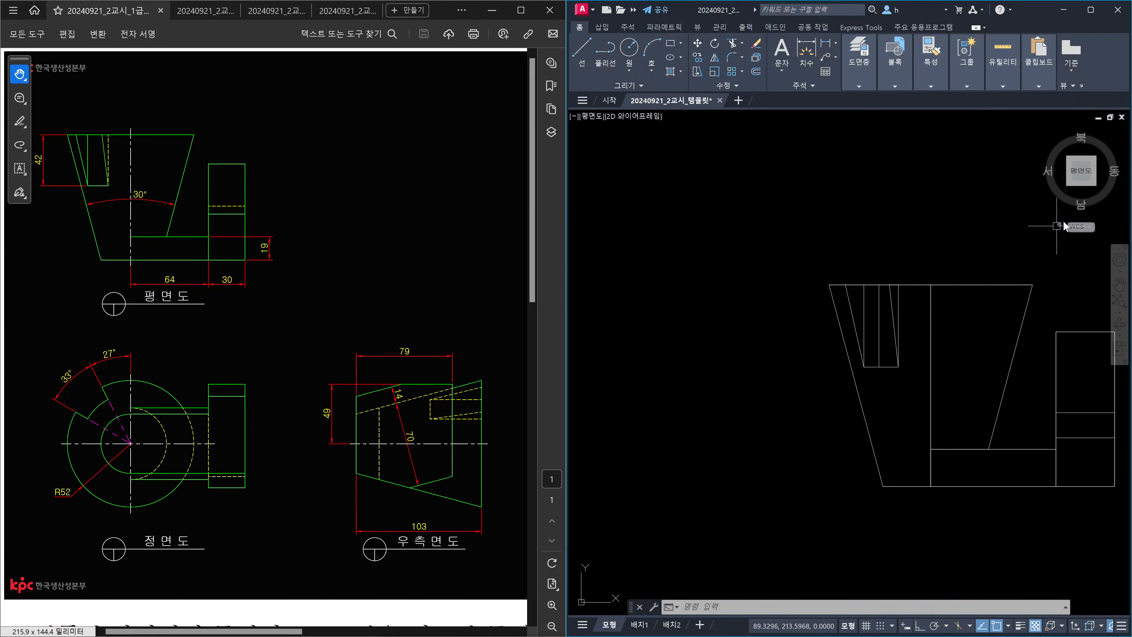
# Step: Switch to the front view and align the UCS to the current view
pyautogui.click(1081, 205)
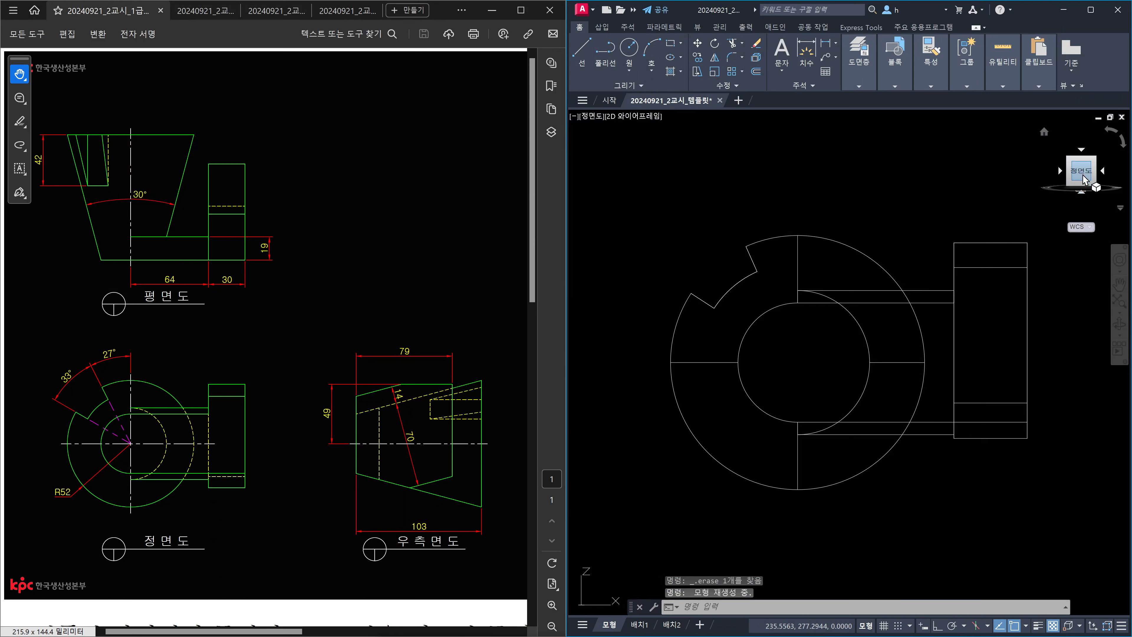
pyautogui.press('Escape')
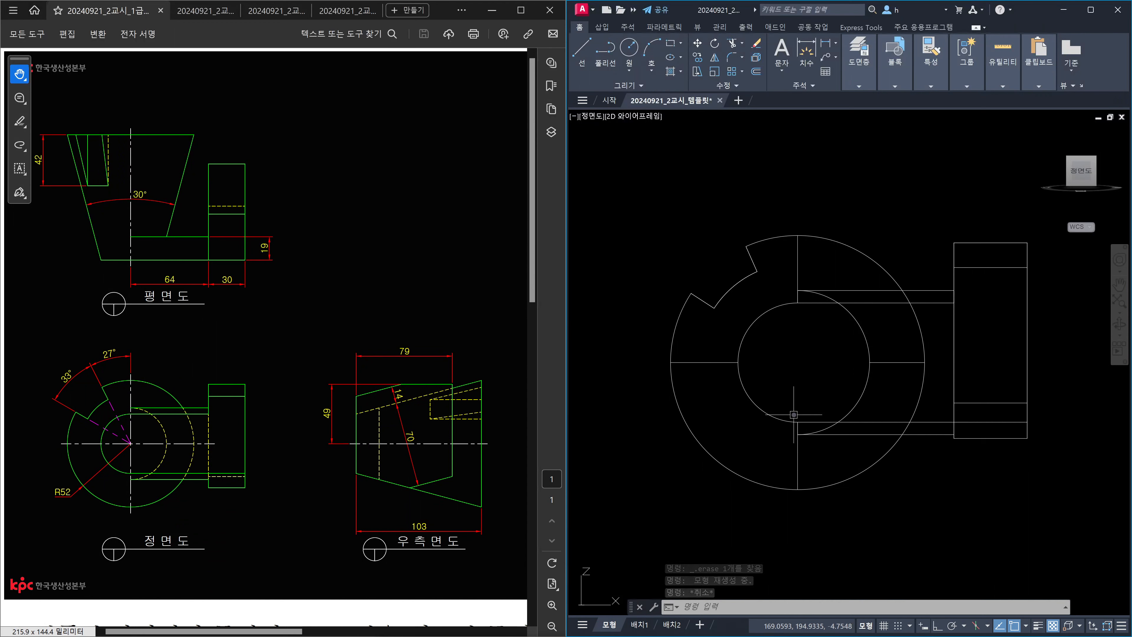
pyautogui.write('ucs')
pyautogui.press('Return')
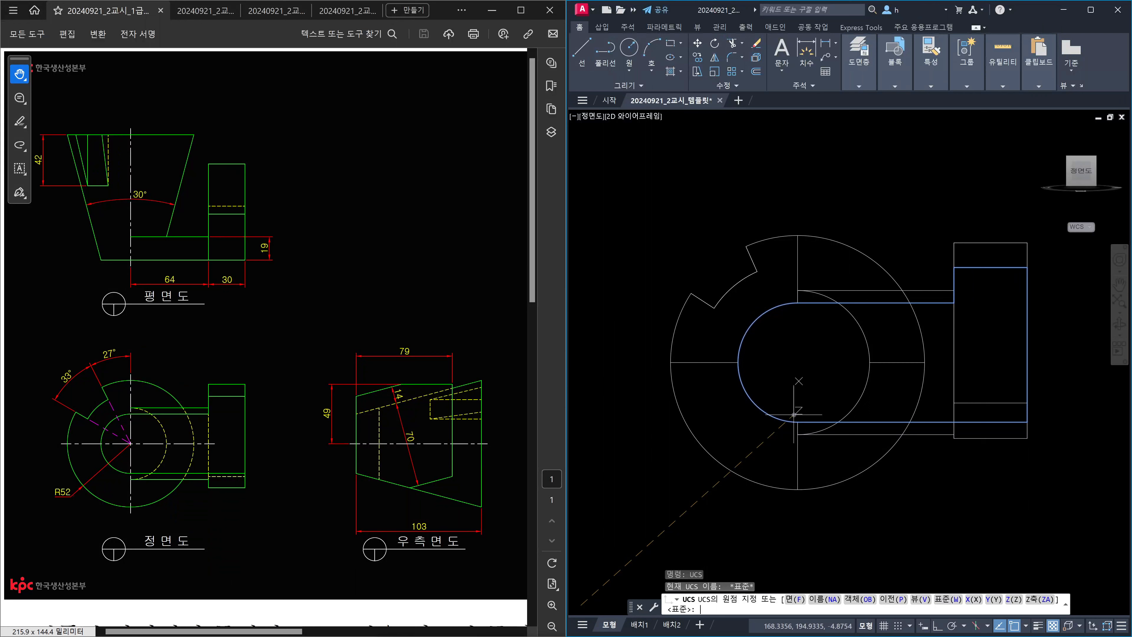
pyautogui.write('v')
pyautogui.press('Return')
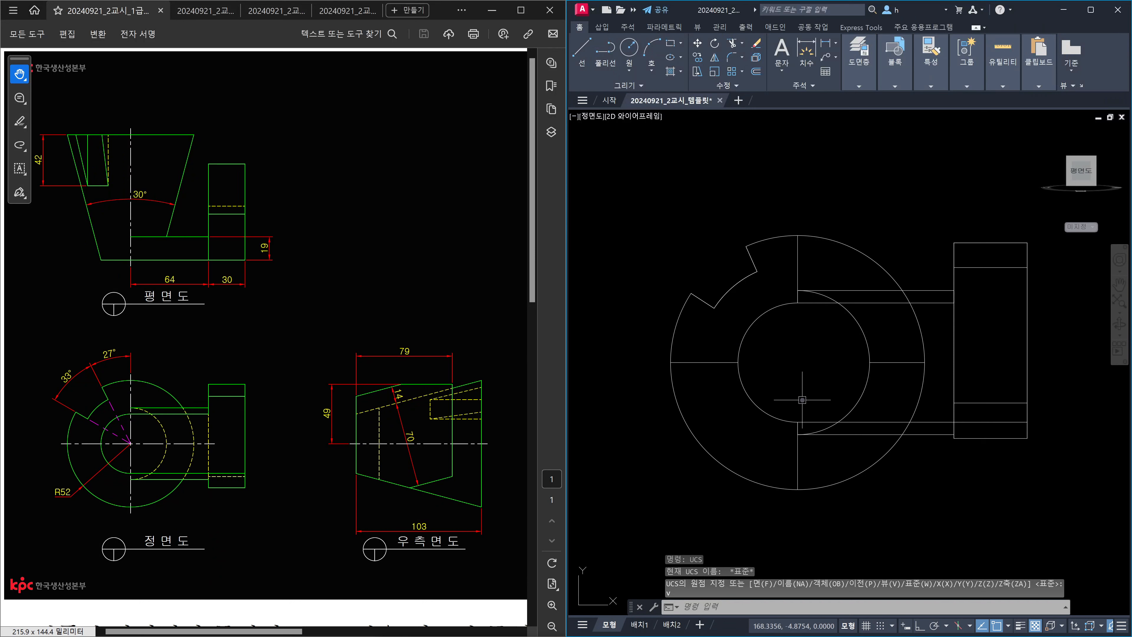
# Step: Check the radius of the tapered body's outer circle with DIMRADIUS, without placing the dimension
pyautogui.moveTo(771, 431); pyautogui.dragTo(772, 385, button='middle')
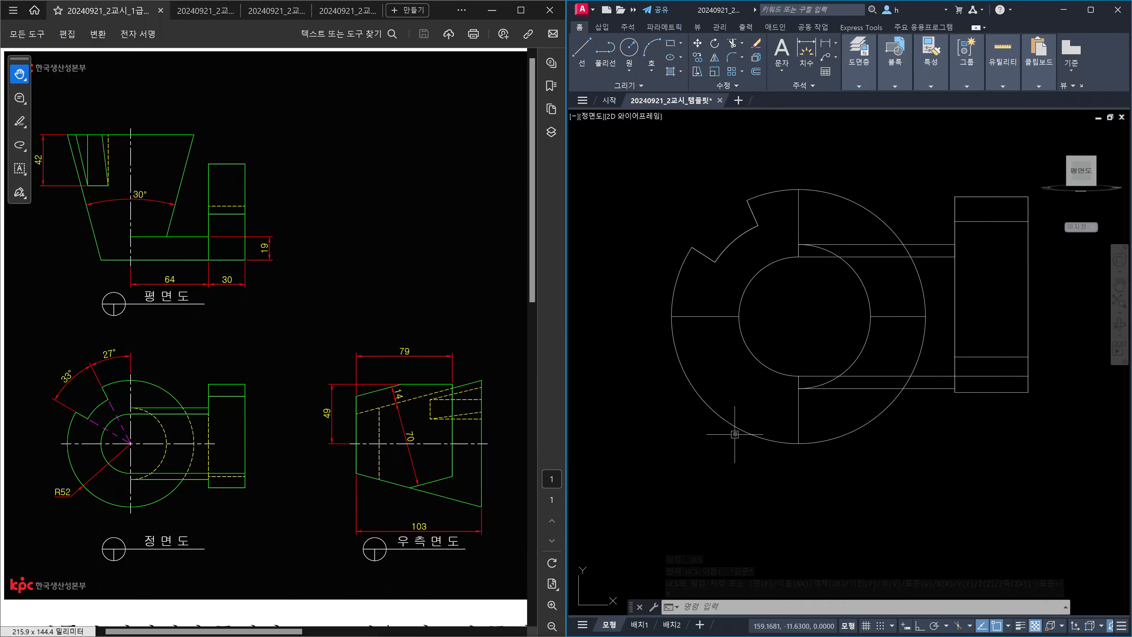
pyautogui.write('dra')
pyautogui.press('Return')
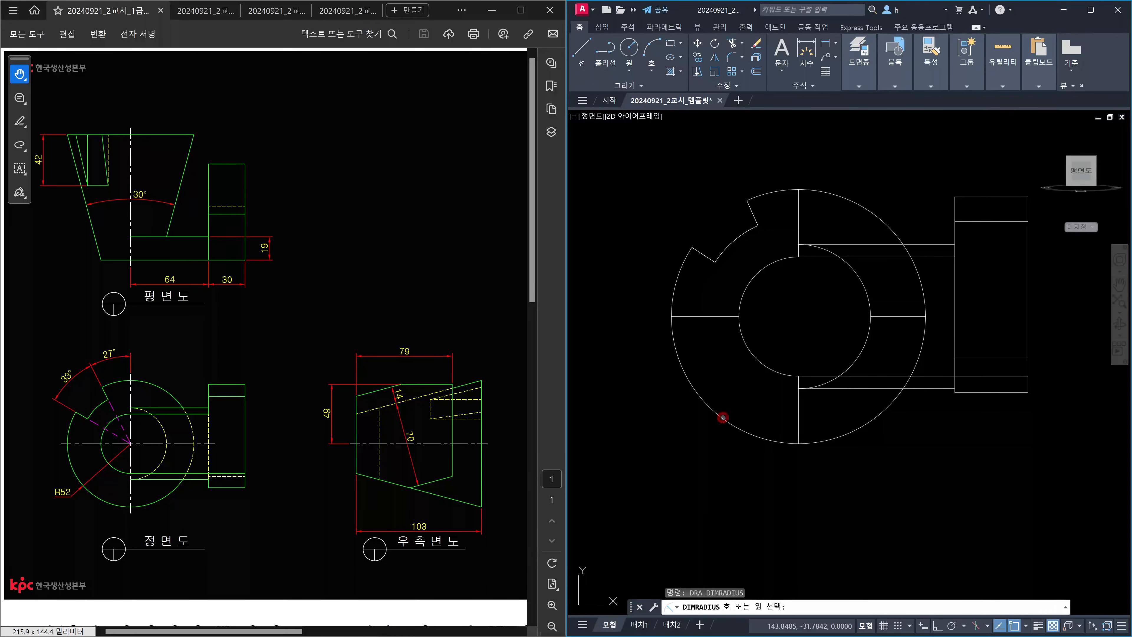
pyautogui.click(722, 417)
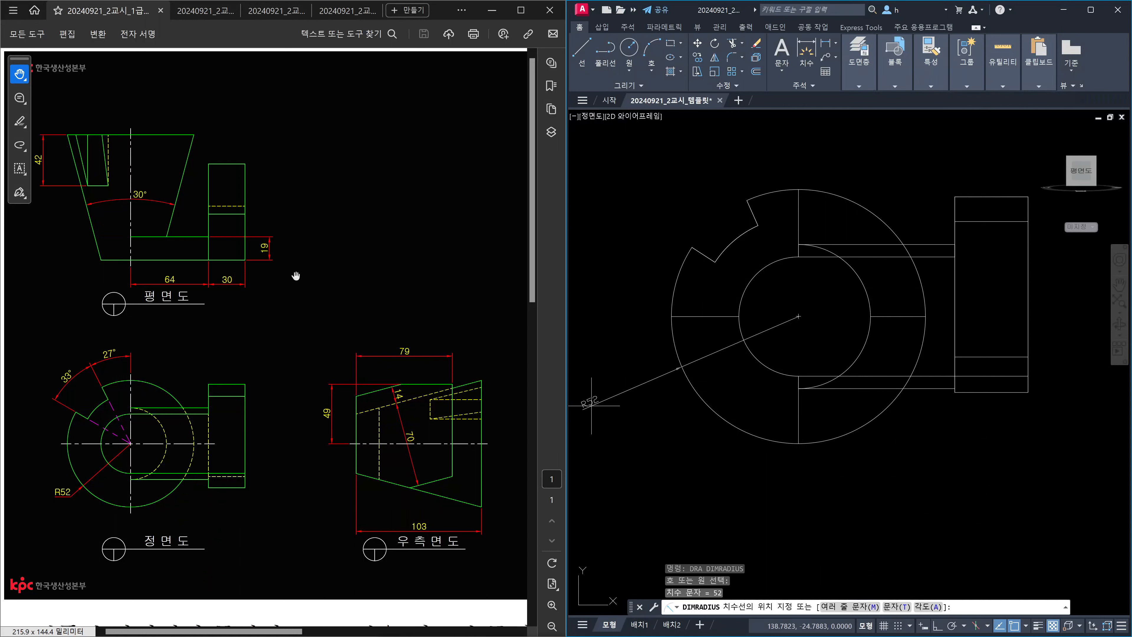
pyautogui.press('Escape')
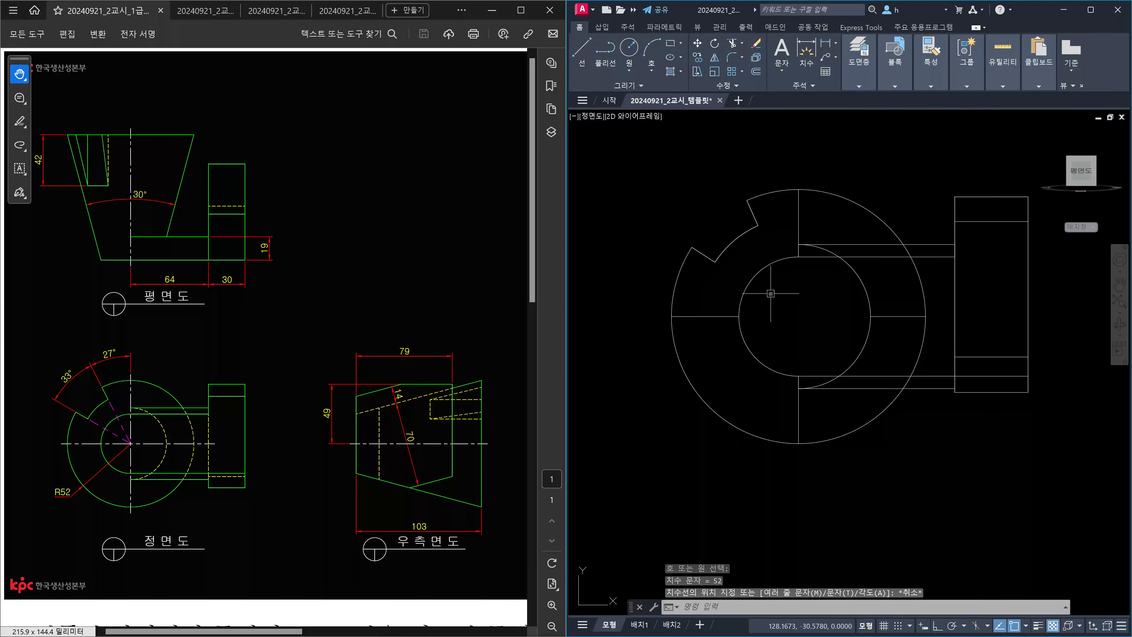
# Step: Add an angular dimension from the circle's centre between its top quadrant and the notch's nearer outer corner
pyautogui.write('dan')
pyautogui.press('Return')
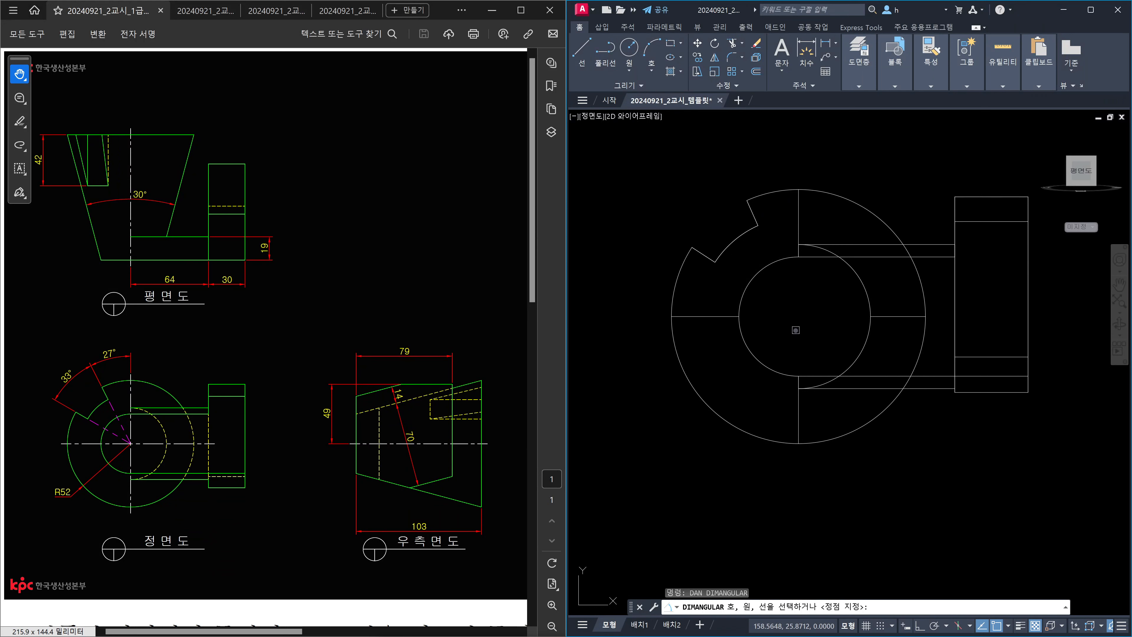
pyautogui.press('Return')
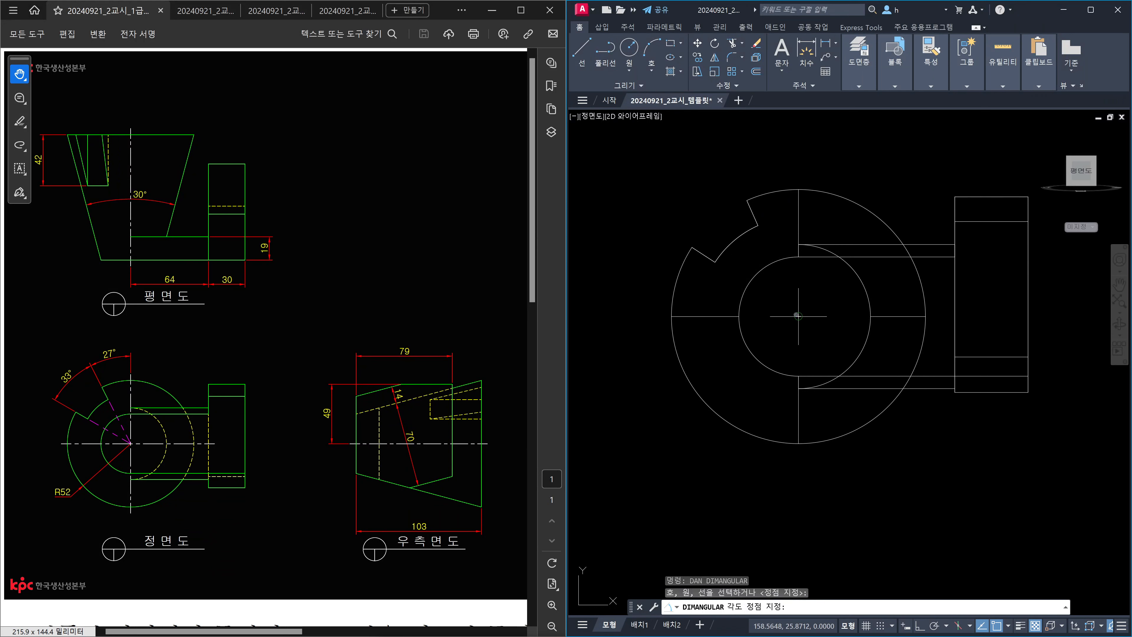
pyautogui.click(798, 316)
pyautogui.click(799, 187)
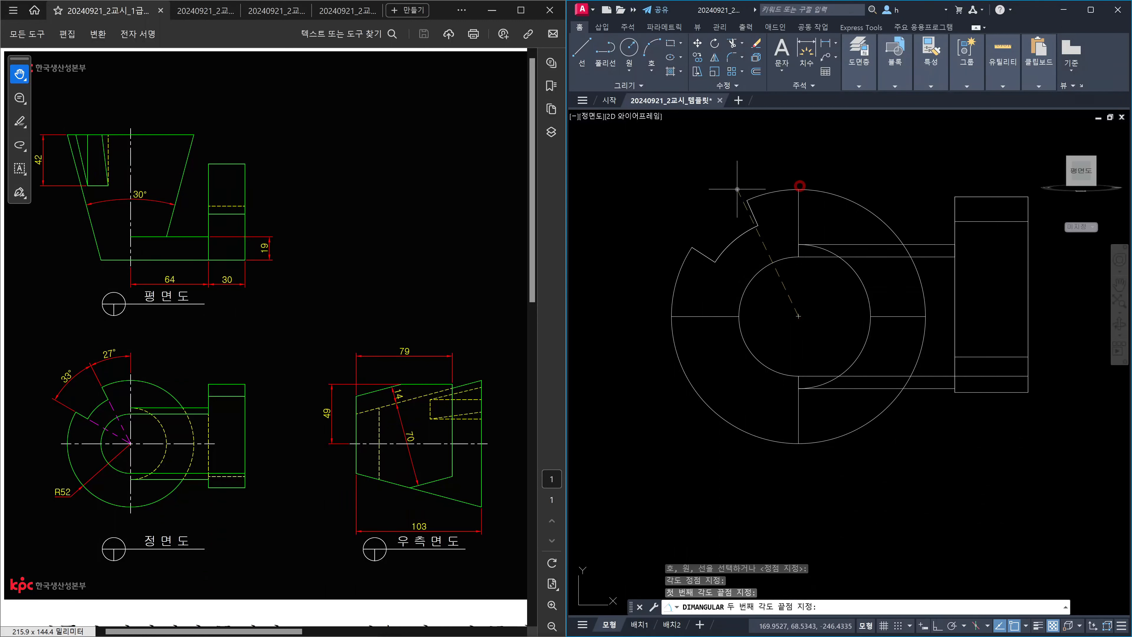
pyautogui.click(743, 197)
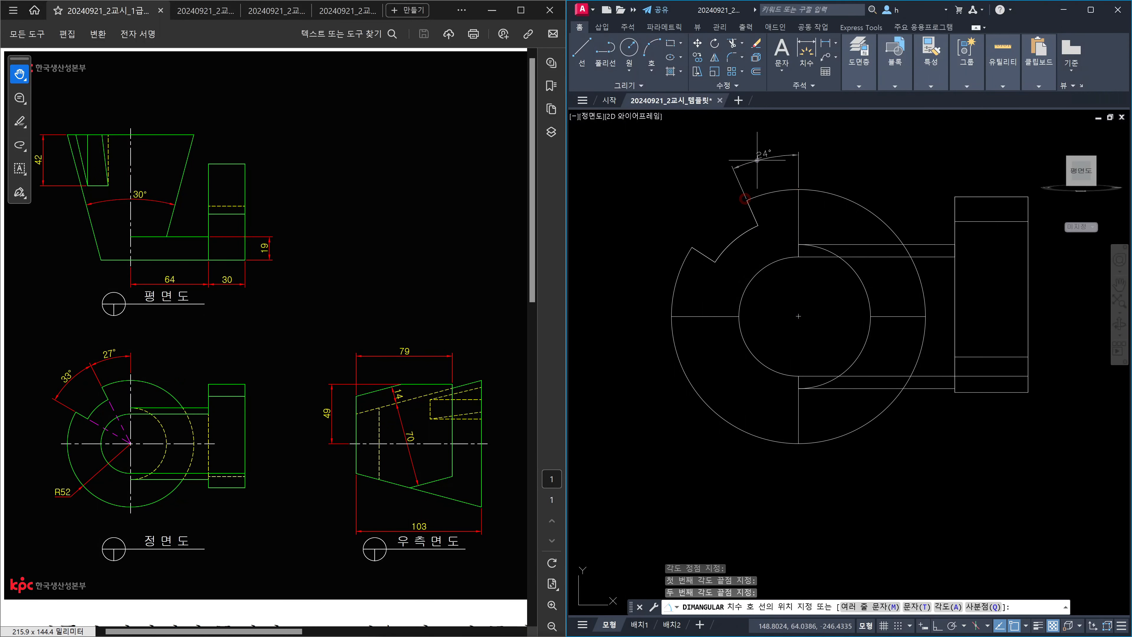
pyautogui.click(757, 159)
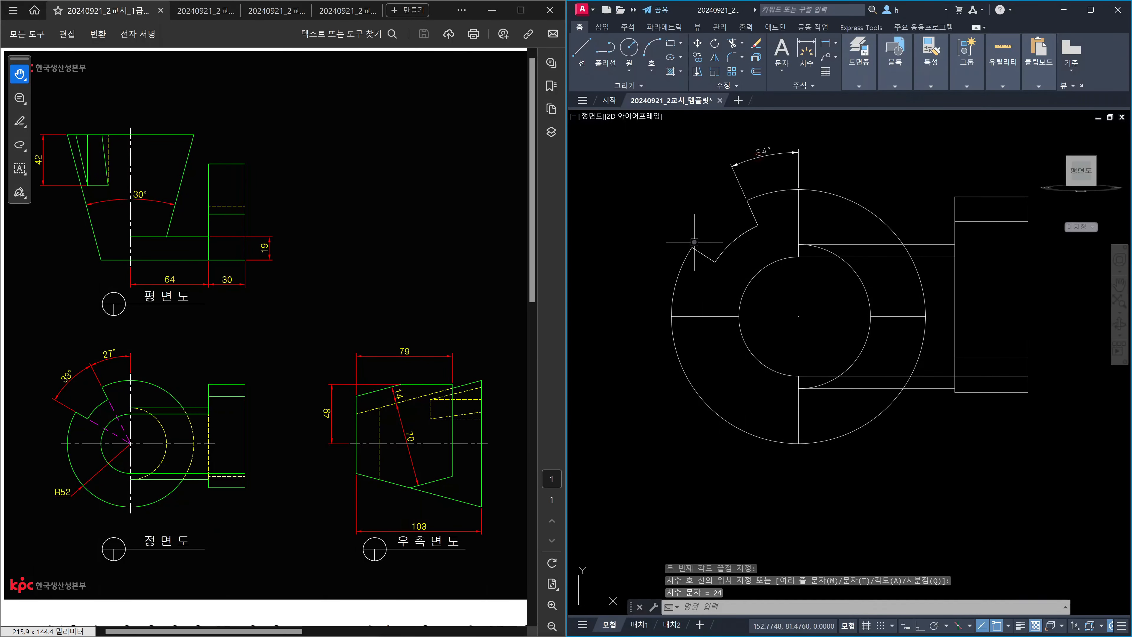
# Step: Add an angular dimension between the notch's two side edges, placed outside the outer circle
pyautogui.press('Return')
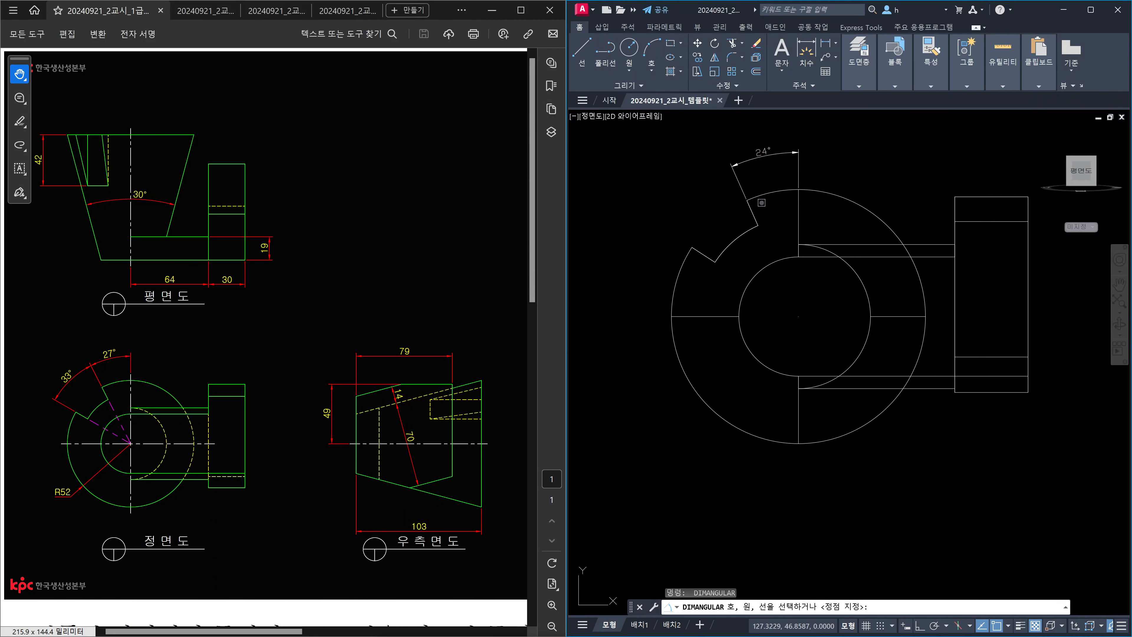
pyautogui.click(753, 211)
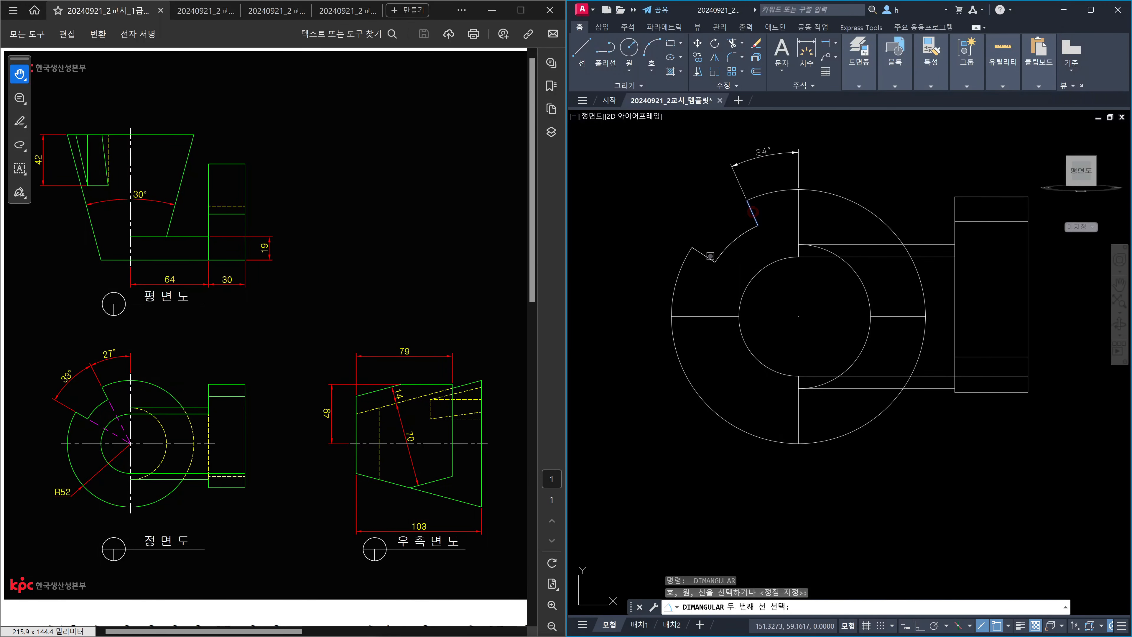
pyautogui.click(710, 255)
pyautogui.click(688, 195)
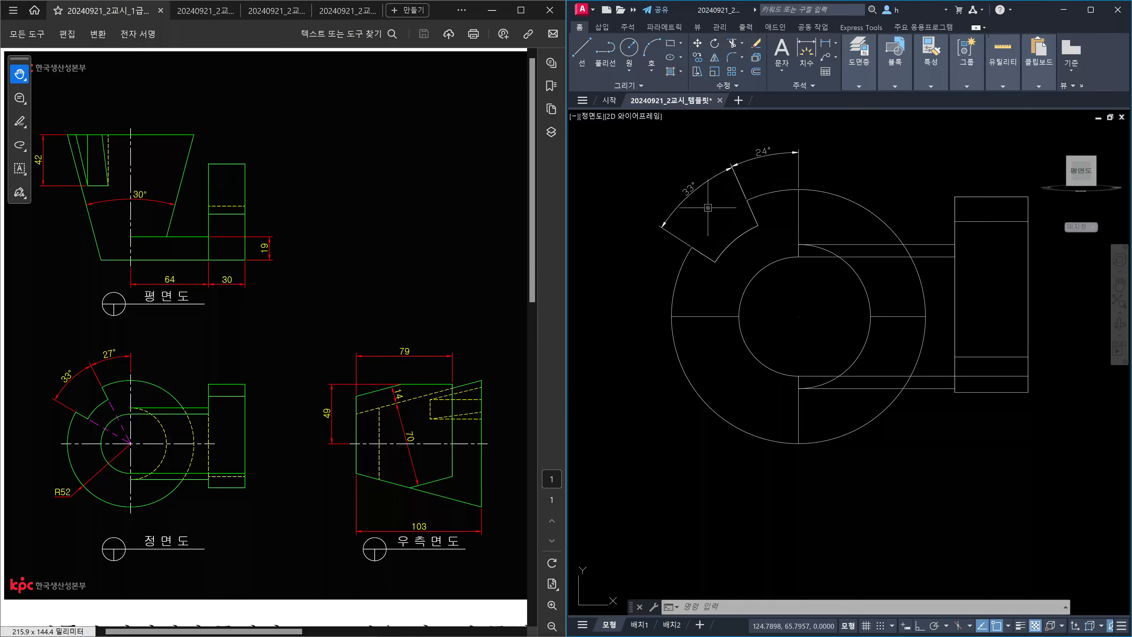
pyautogui.hotkey('ctrl', '2')
pyautogui.moveTo(738, 191)
pyautogui.keyDown('ctrl'); pyautogui.mouseDown()
pyautogui.moveTo(774, 240)
pyautogui.moveTo(745, 226)
pyautogui.moveTo(764, 216)
pyautogui.moveTo(763, 227)
pyautogui.mouseUp(); pyautogui.keyUp('ctrl')
pyautogui.keyDown('ctrl'); pyautogui.moveTo(677, 181); pyautogui.dragTo(701, 204); pyautogui.keyUp('ctrl')
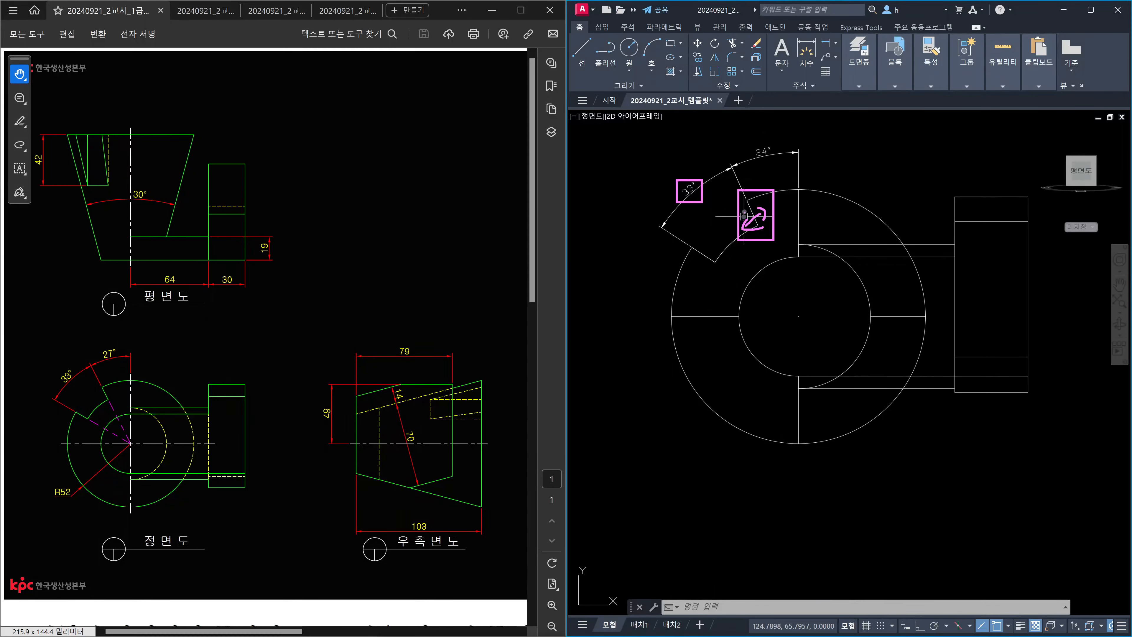
pyautogui.moveTo(689, 249); pyautogui.dragTo(705, 264)
pyautogui.moveTo(748, 203); pyautogui.dragTo(754, 225)
pyautogui.moveTo(758, 215); pyautogui.dragTo(747, 227)
pyautogui.moveTo(709, 263)
pyautogui.mouseDown()
pyautogui.moveTo(702, 248)
pyautogui.moveTo(709, 263)
pyautogui.mouseUp()
pyautogui.moveTo(750, 142)
pyautogui.mouseDown()
pyautogui.moveTo(751, 154)
pyautogui.moveTo(781, 152)
pyautogui.moveTo(735, 152)
pyautogui.mouseUp()
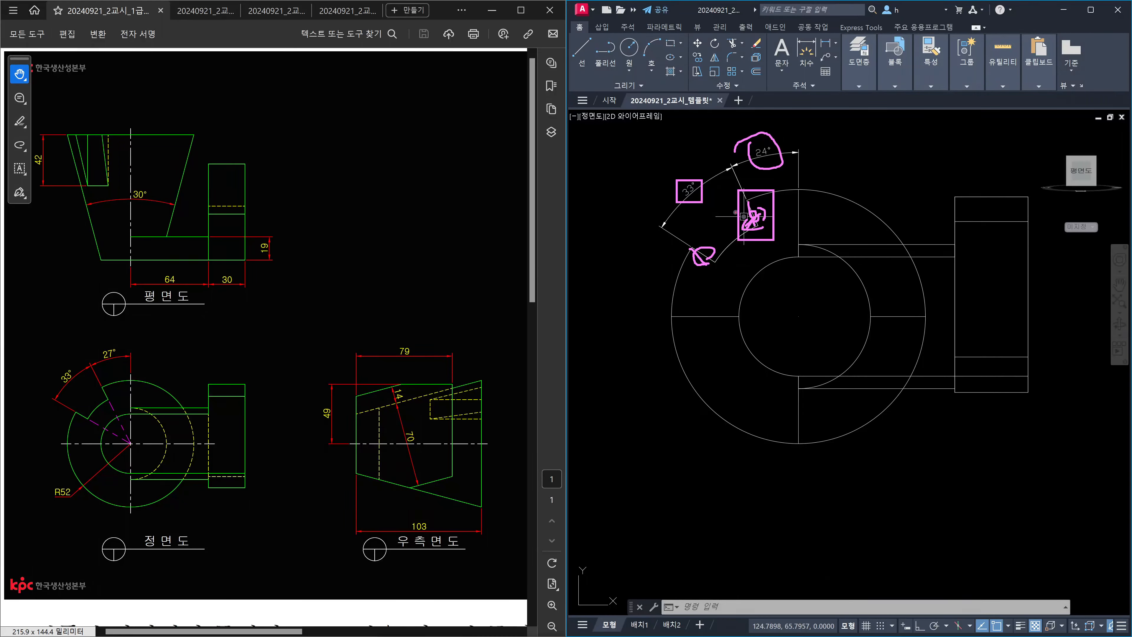
pyautogui.moveTo(734, 208)
pyautogui.mouseDown()
pyautogui.moveTo(749, 236)
pyautogui.moveTo(742, 220)
pyautogui.moveTo(766, 222)
pyautogui.moveTo(772, 201)
pyautogui.mouseUp()
pyautogui.moveTo(687, 261)
pyautogui.mouseDown()
pyautogui.moveTo(713, 270)
pyautogui.moveTo(699, 267)
pyautogui.mouseUp()
pyautogui.moveTo(621, 249); pyautogui.dragTo(625, 267)
pyautogui.moveTo(649, 241)
pyautogui.mouseDown()
pyautogui.moveTo(644, 252)
pyautogui.moveTo(648, 242)
pyautogui.mouseUp()
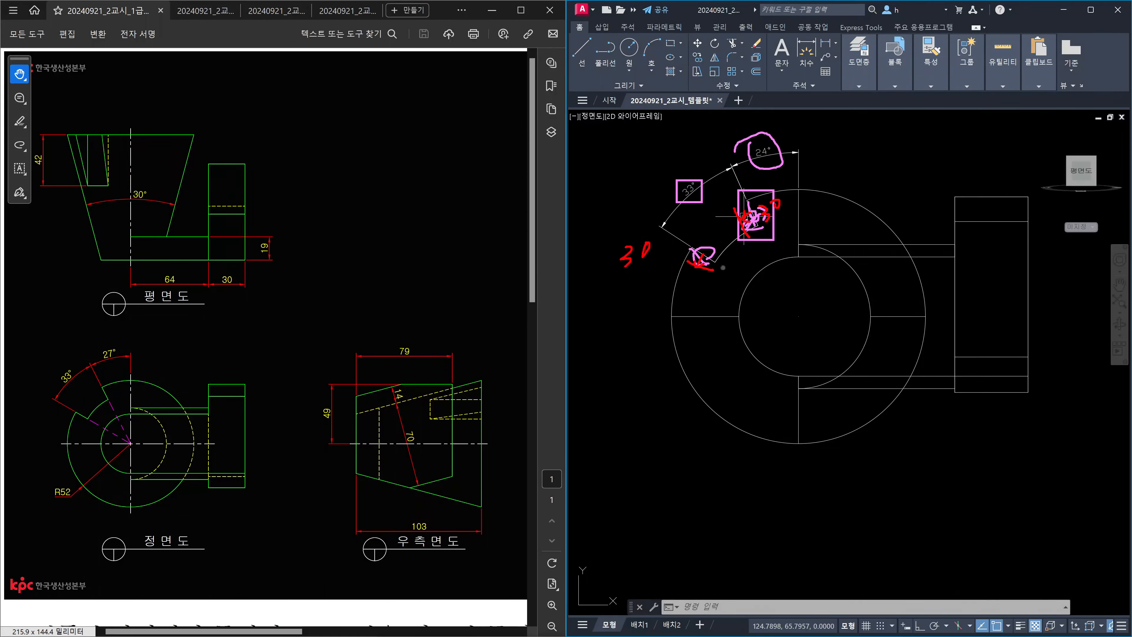
pyautogui.moveTo(915, 153); pyautogui.dragTo(908, 177)
pyautogui.moveTo(809, 329)
pyautogui.mouseDown()
pyautogui.moveTo(778, 313)
pyautogui.moveTo(811, 317)
pyautogui.moveTo(796, 330)
pyautogui.moveTo(789, 301)
pyautogui.moveTo(780, 335)
pyautogui.moveTo(811, 316)
pyautogui.mouseUp()
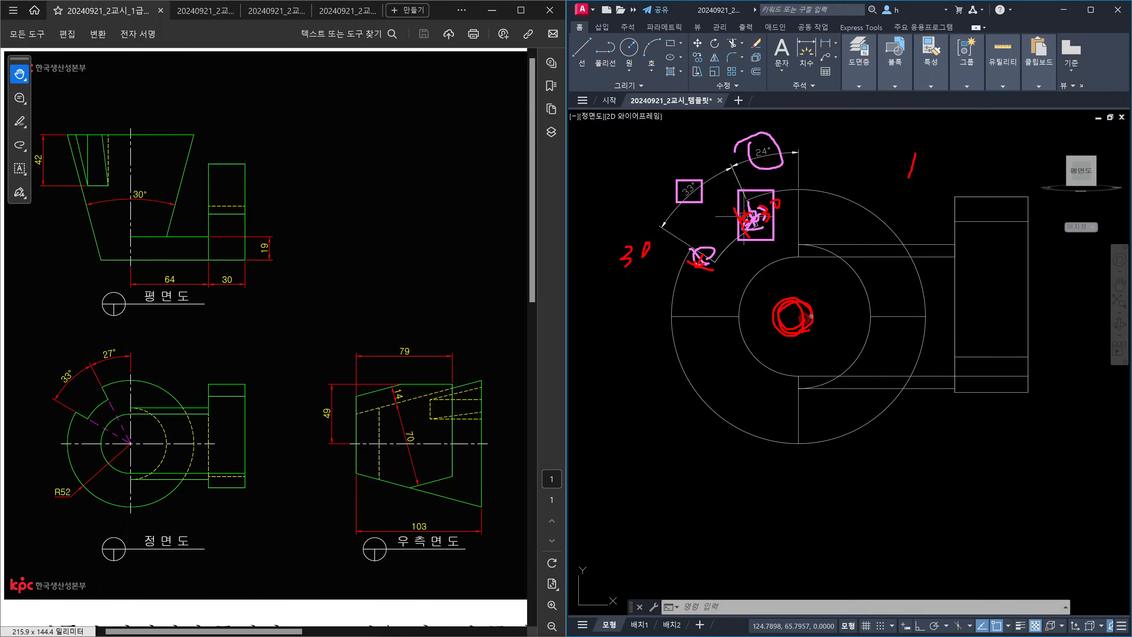
pyautogui.moveTo(119, 405); pyautogui.dragTo(184, 361)
pyautogui.moveTo(122, 402); pyautogui.dragTo(169, 392)
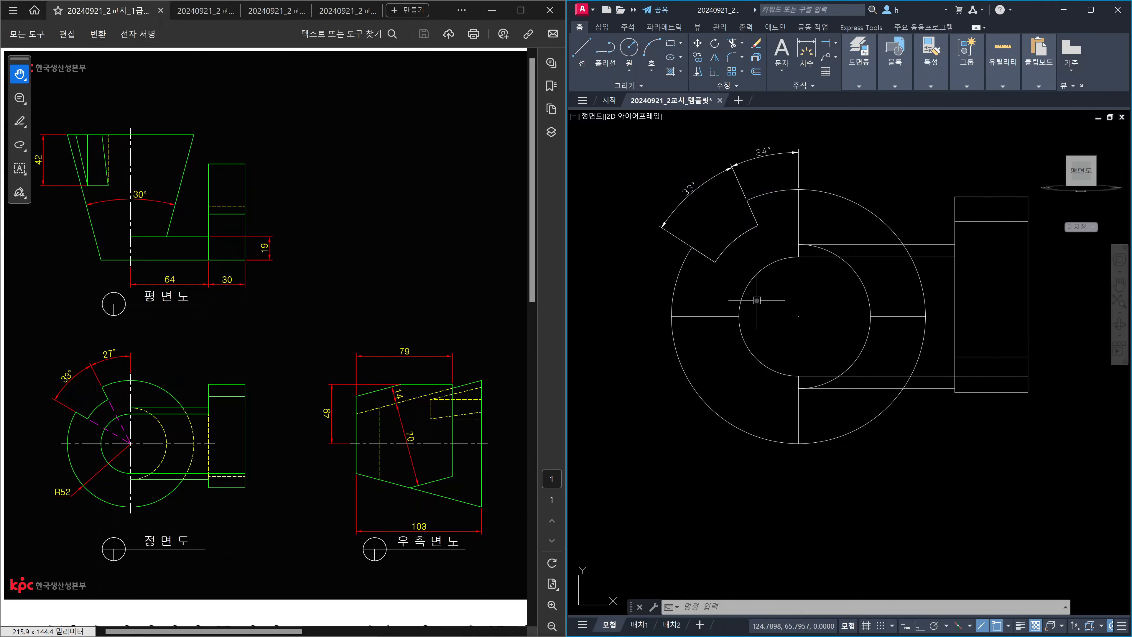
# Step: Draw check lines from the notch's two inner corners to the outer circle's centre to compare them with its side edges
pyautogui.write('l')
pyautogui.press('Return')
pyautogui.click(749, 226)
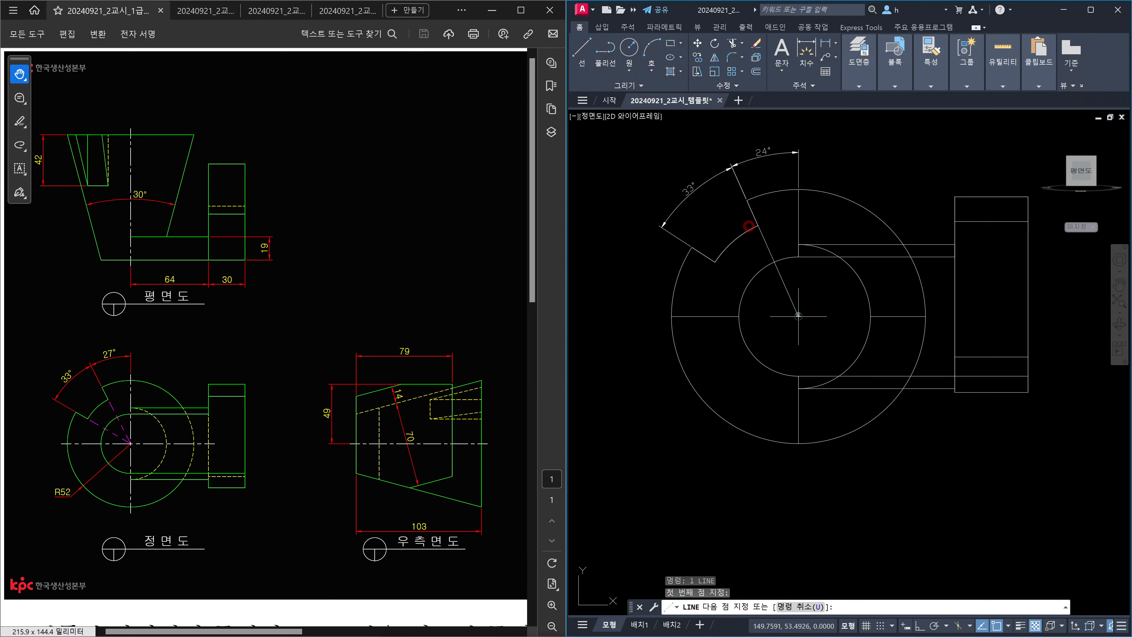
pyautogui.click(798, 315)
pyautogui.click(717, 263)
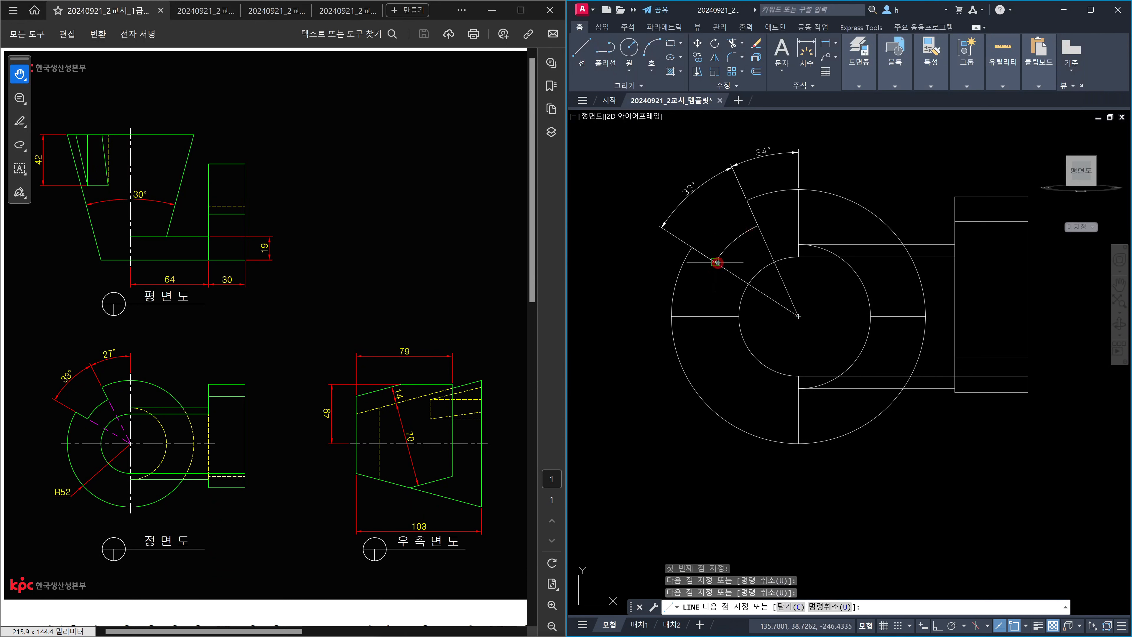
pyautogui.press('Escape')
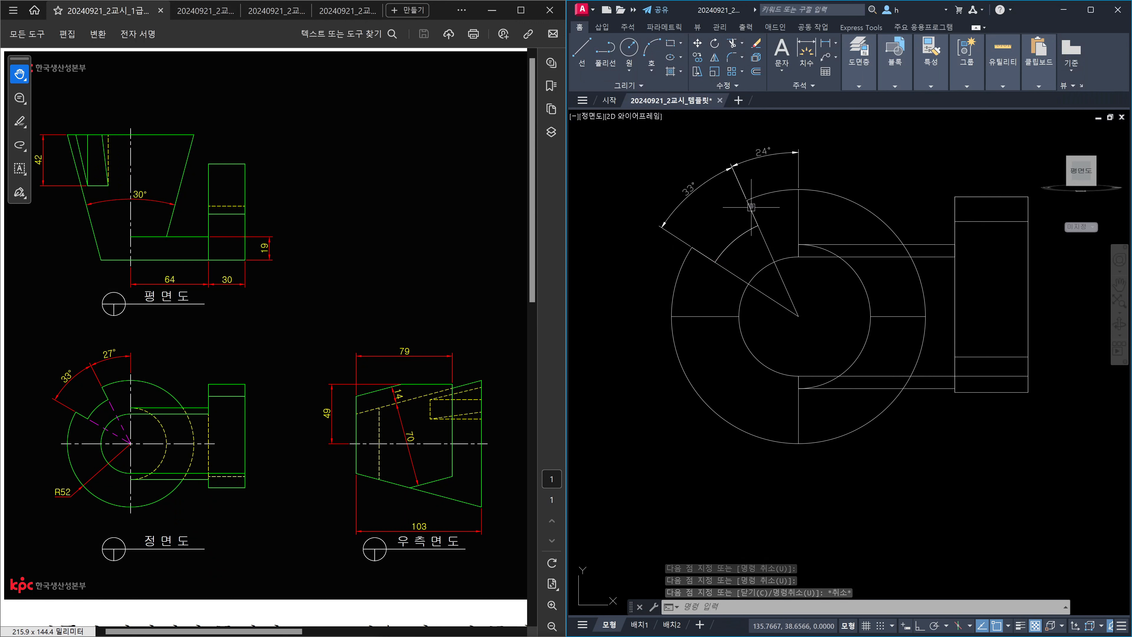
# Step: Delete the two check lines between the notch corners and the circle's centre
pyautogui.click(798, 290)
pyautogui.click(776, 297)
pyautogui.click(769, 312)
pyautogui.click(765, 288)
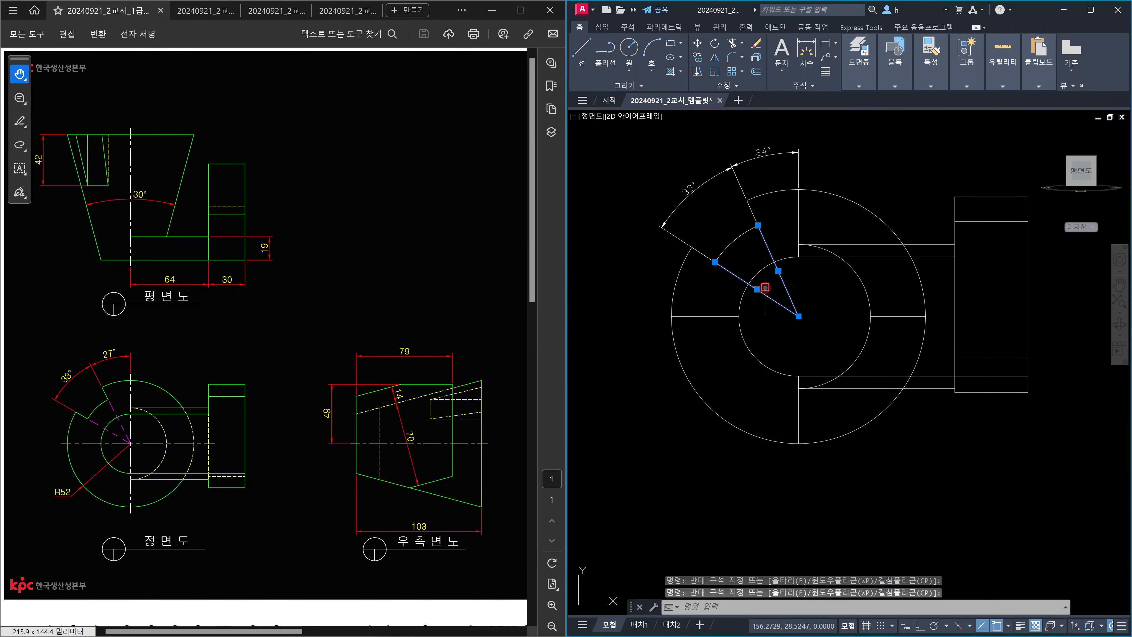
pyautogui.press('Delete')
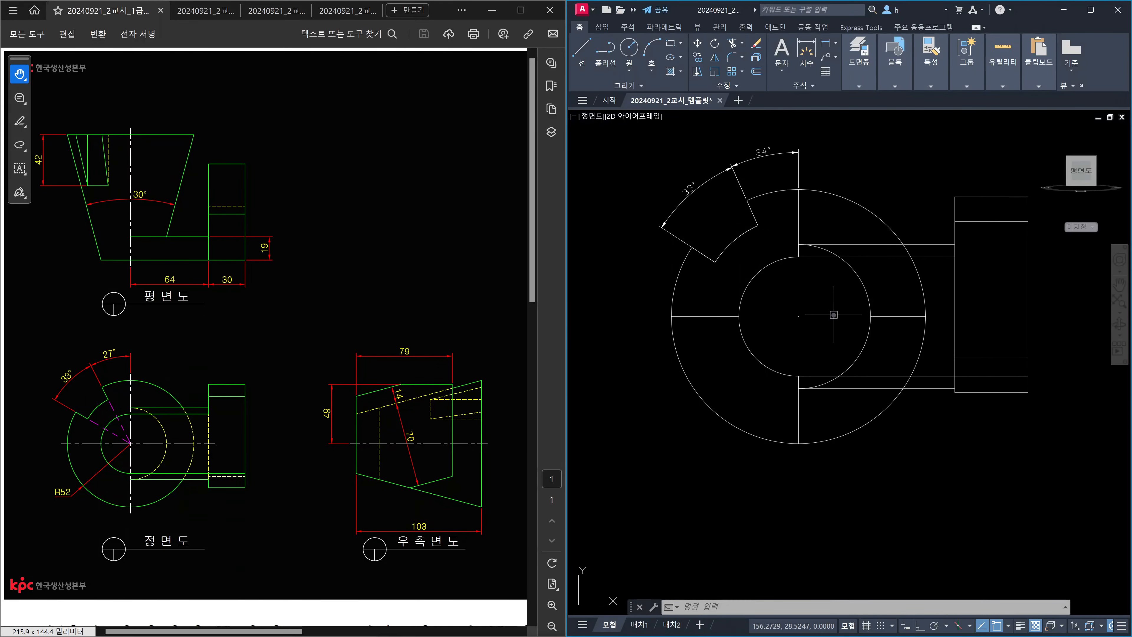
# Step: Use SOLIDEDIT's face rotation on the solid and select both side faces of the notch
pyautogui.keyDown('shift'); pyautogui.moveTo(844, 317); pyautogui.dragTo(868, 367, button='middle'); pyautogui.keyUp('shift')
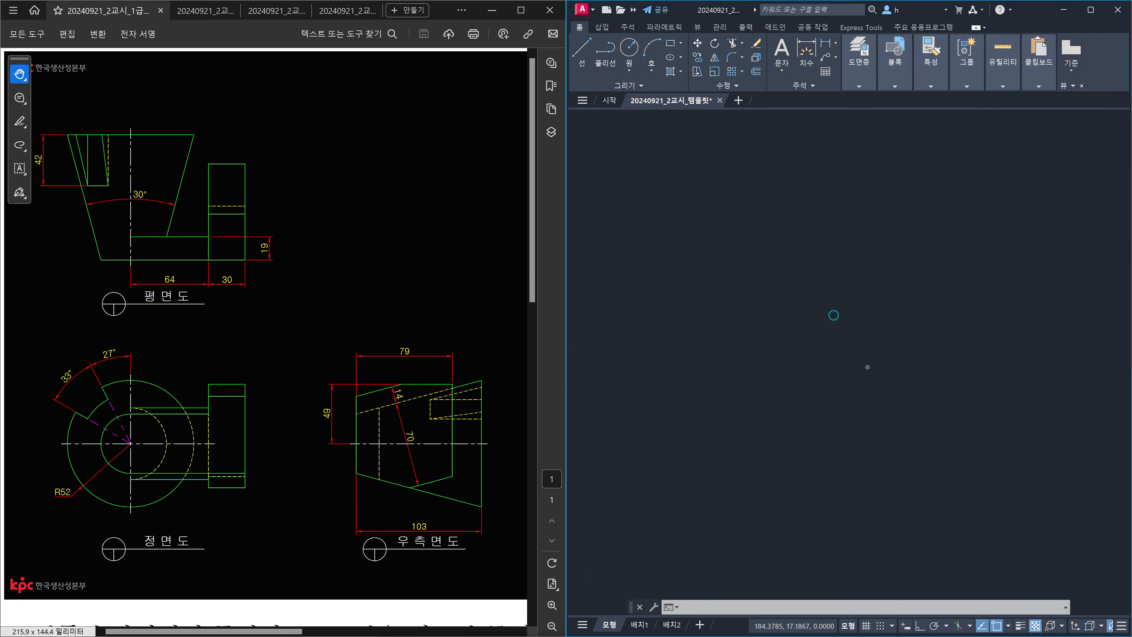
pyautogui.moveTo(800, 386); pyautogui.dragTo(862, 433, button='middle')
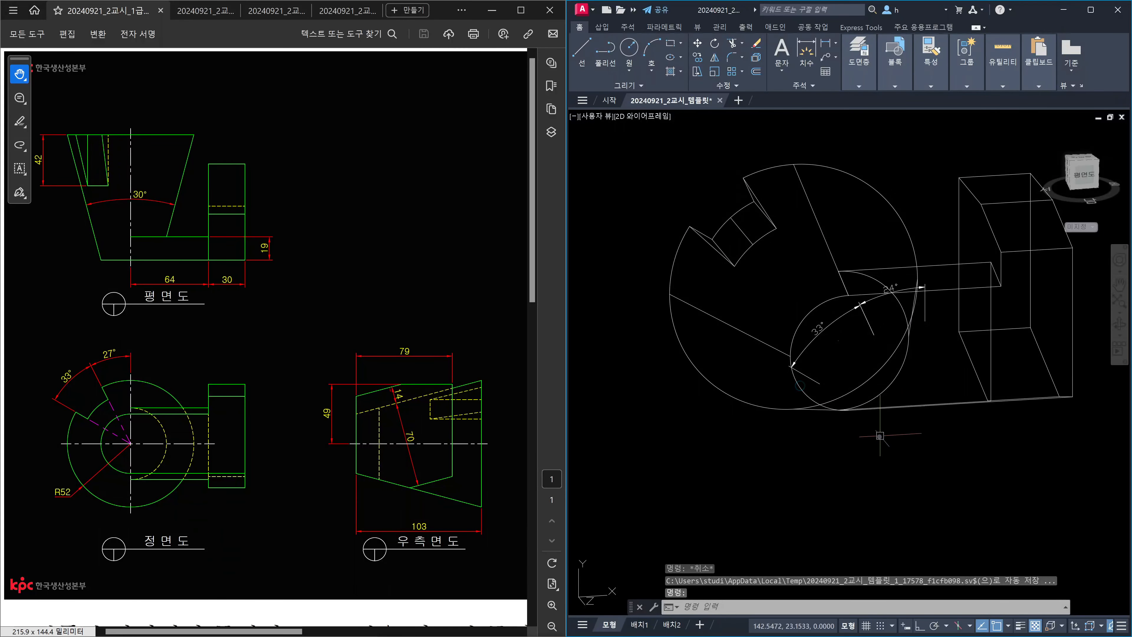
pyautogui.write('solide')
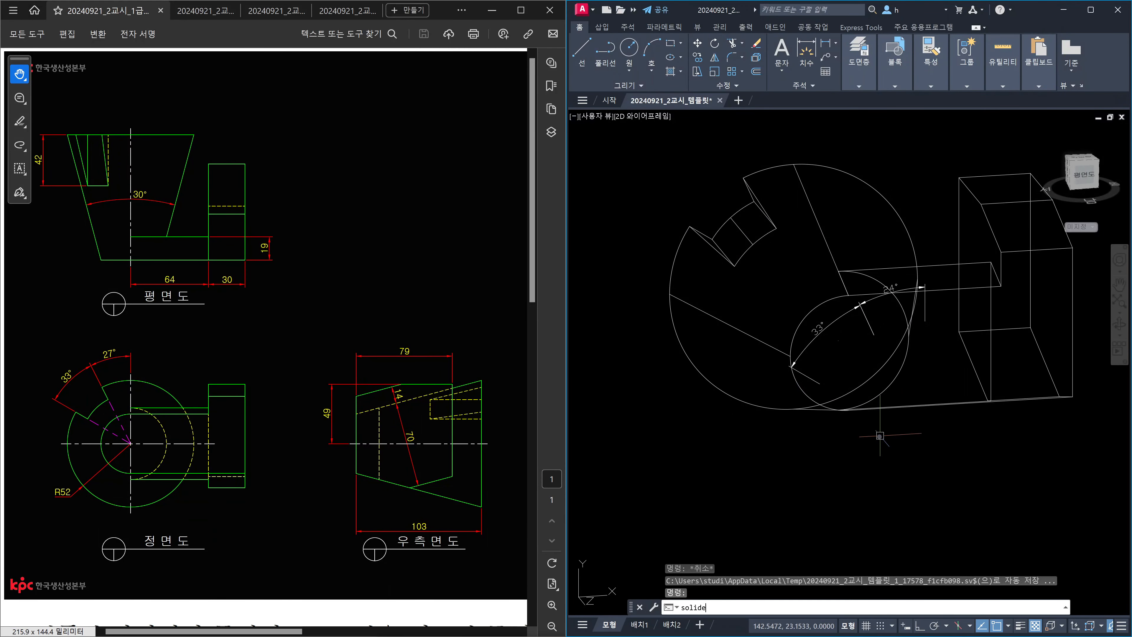
pyautogui.write('dit')
pyautogui.press('Return')
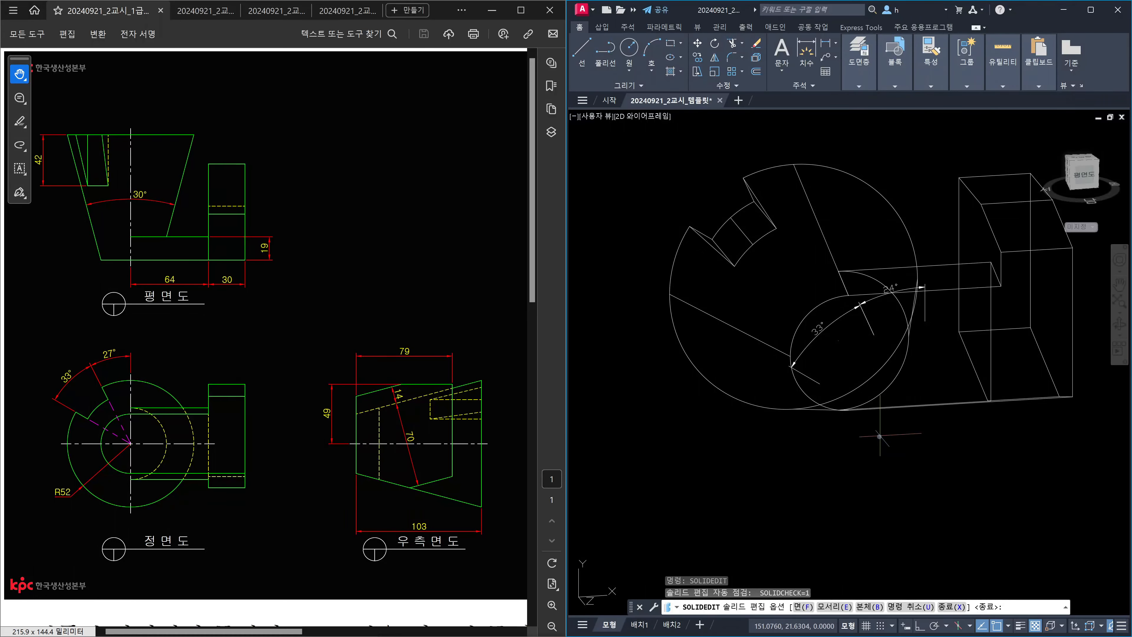
pyautogui.write('f')
pyautogui.press('Return')
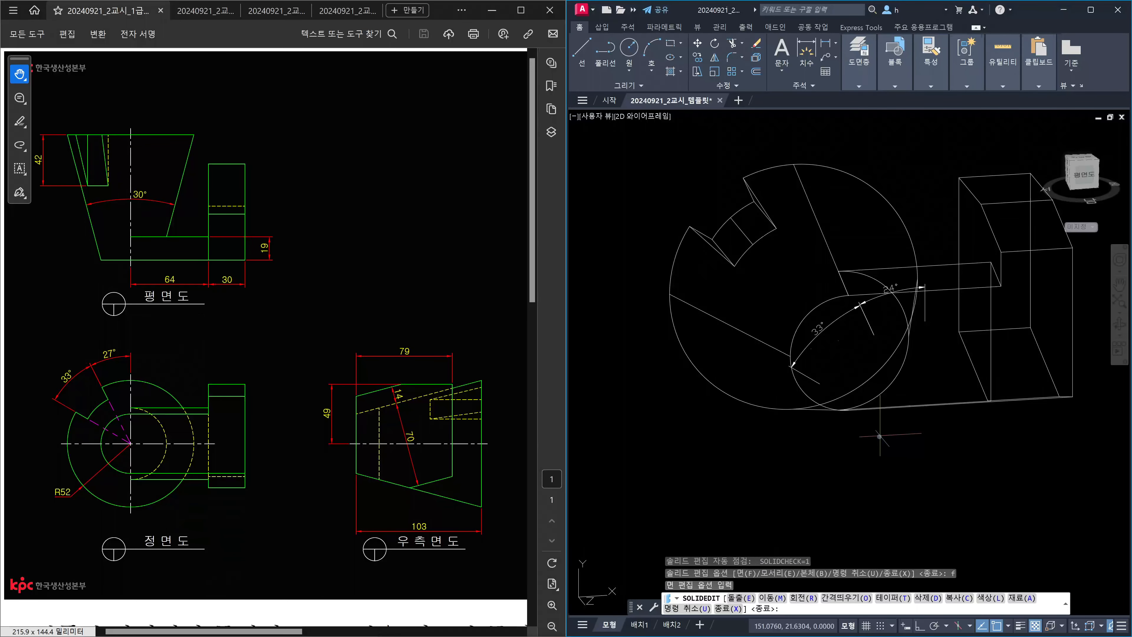
pyautogui.write('r')
pyautogui.press('Return')
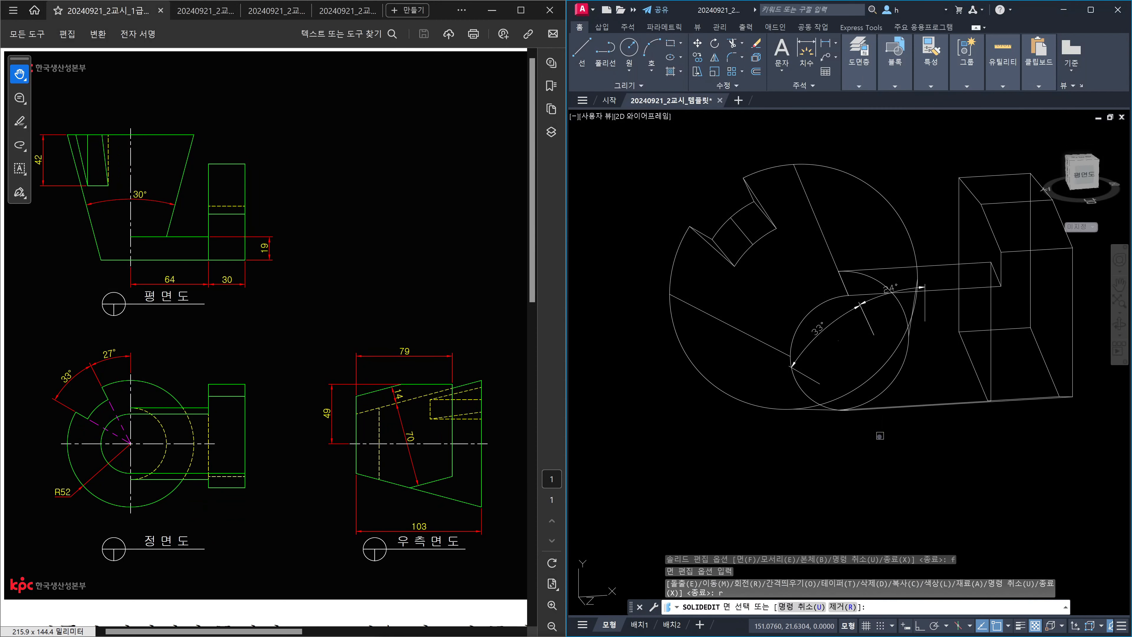
pyautogui.keyDown('shift'); pyautogui.moveTo(809, 337); pyautogui.dragTo(785, 352, button='middle'); pyautogui.keyUp('shift')
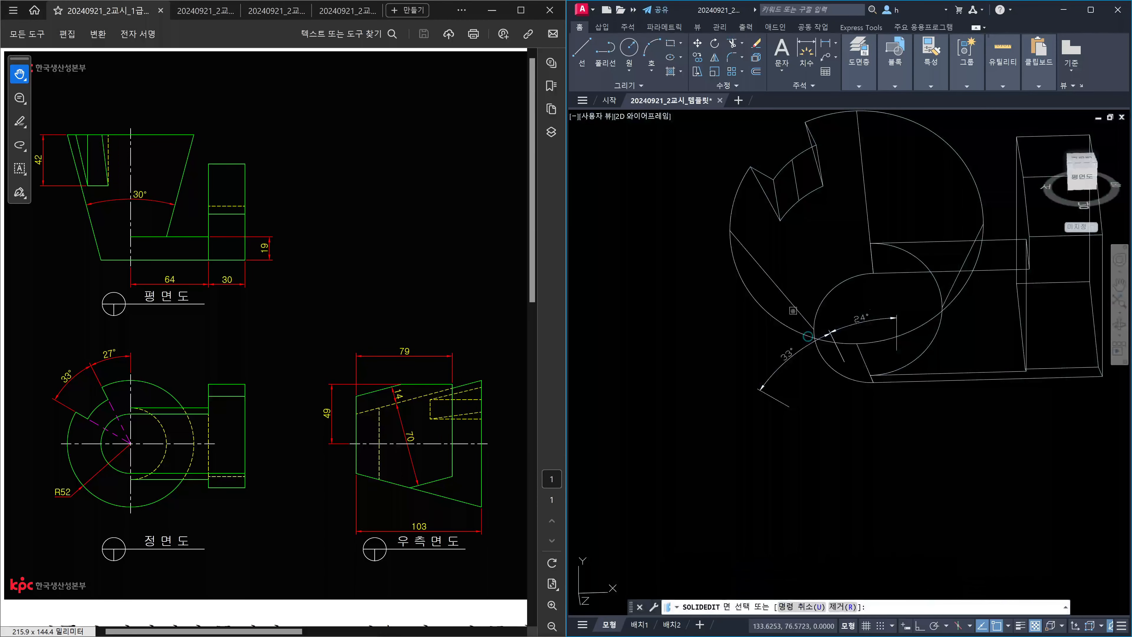
pyautogui.scroll(3, 748, 119)
pyautogui.click(778, 225)
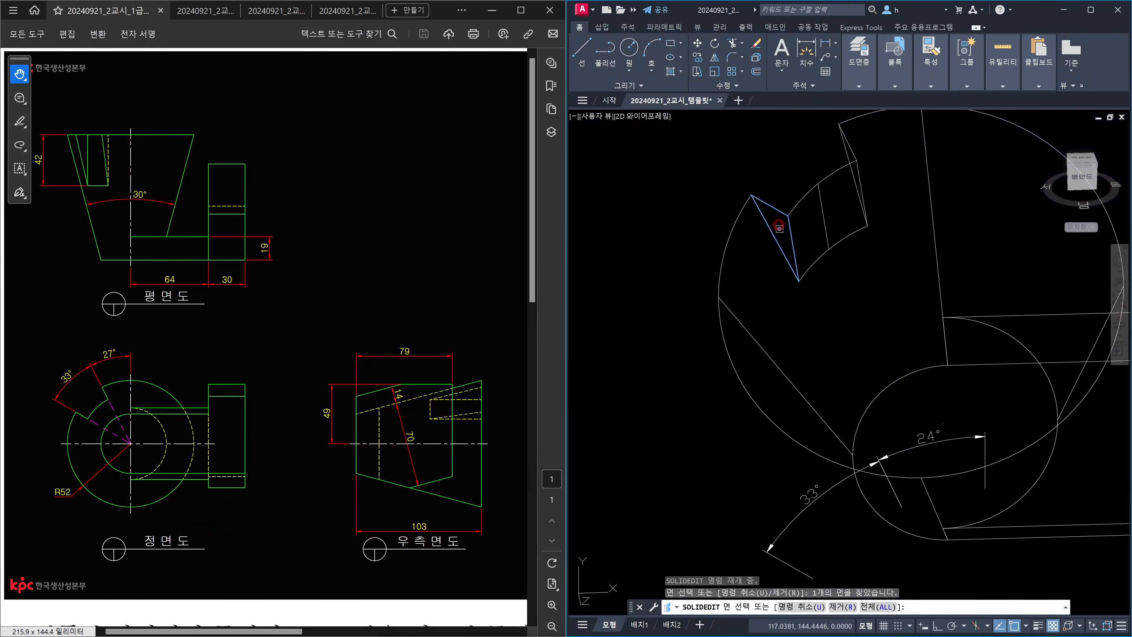
pyautogui.moveTo(789, 270)
pyautogui.keyDown('shift'); pyautogui.mouseDown(button='middle')
pyautogui.moveTo(763, 255)
pyautogui.moveTo(777, 275)
pyautogui.mouseUp(button='middle'); pyautogui.keyUp('shift')
pyautogui.scroll(2, 758, 277)
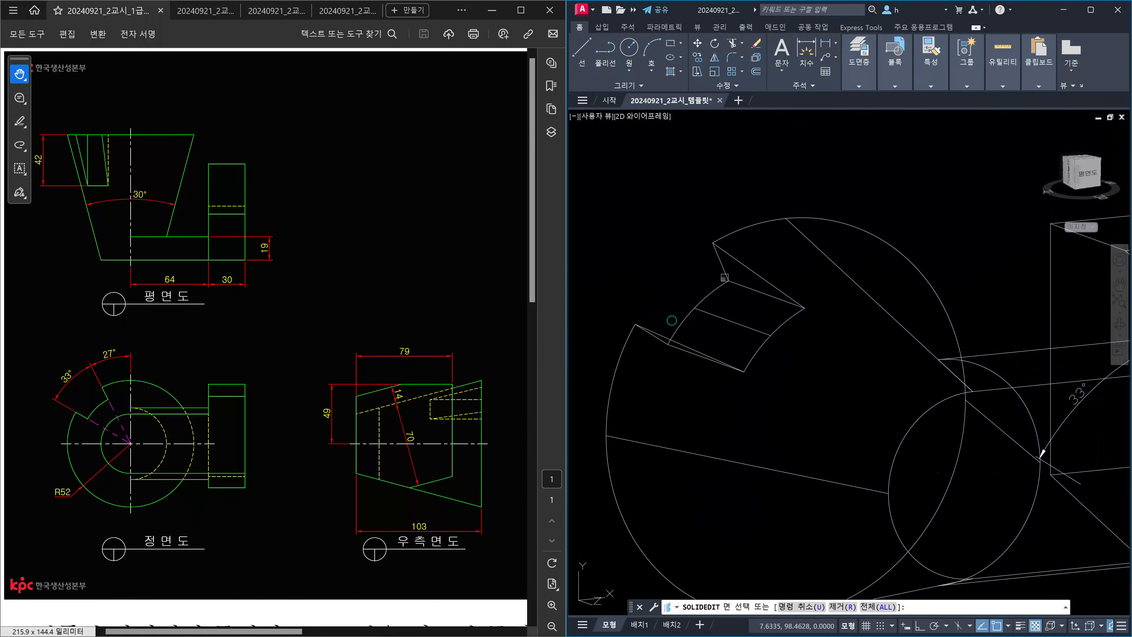
pyautogui.click(735, 274)
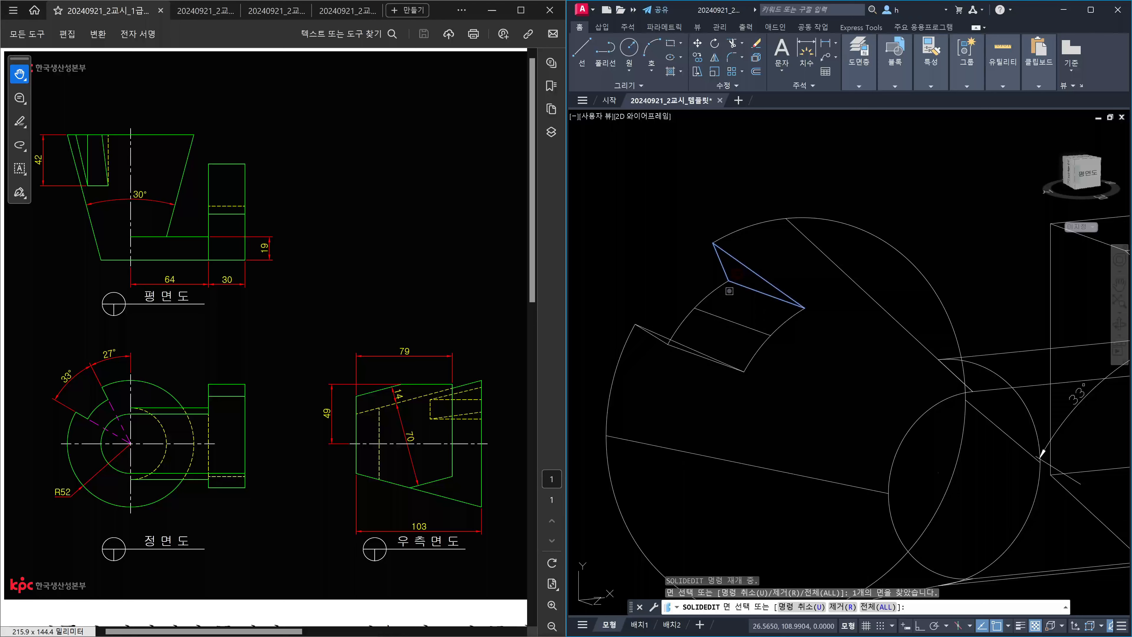
pyautogui.press('Return')
# Step: Set the first point of the rotation axis at the large circle's centre and turn on orthogonal mode for the axis direction
pyautogui.moveTo(851, 385); pyautogui.dragTo(847, 239, button='middle')
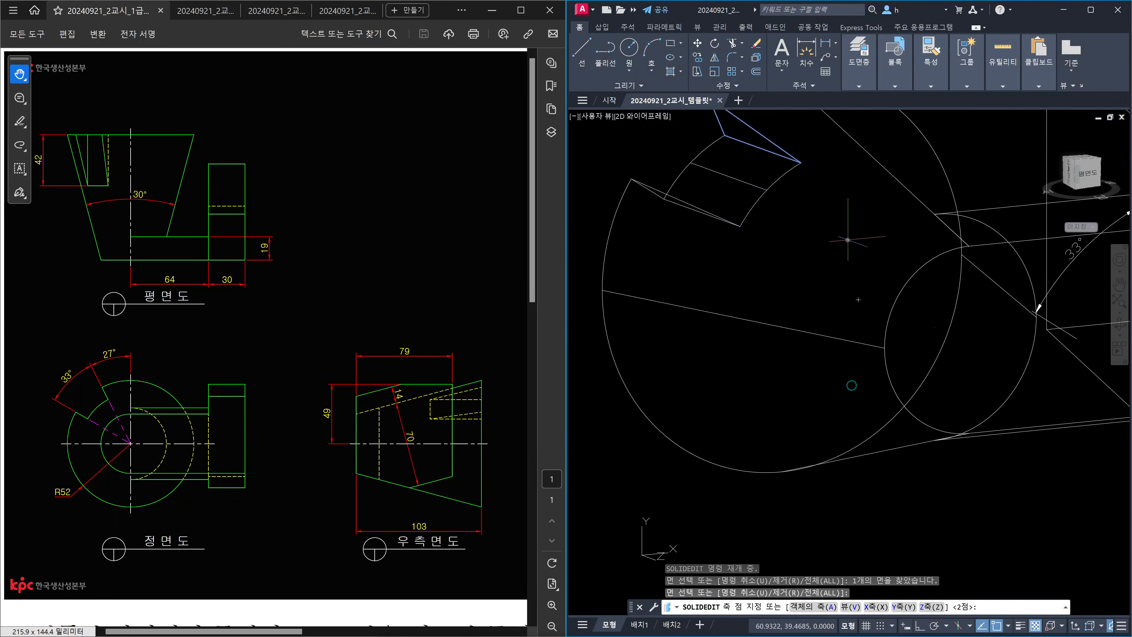
pyautogui.moveTo(907, 359); pyautogui.dragTo(847, 329, button='middle')
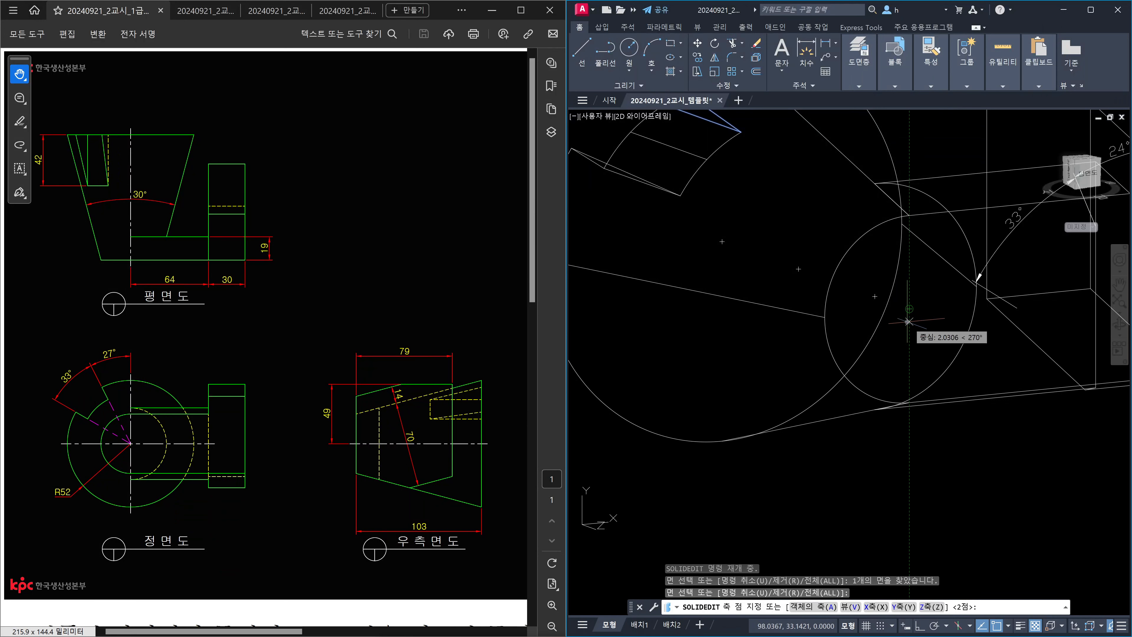
pyautogui.moveTo(909, 309); pyautogui.dragTo(965, 353, button='middle')
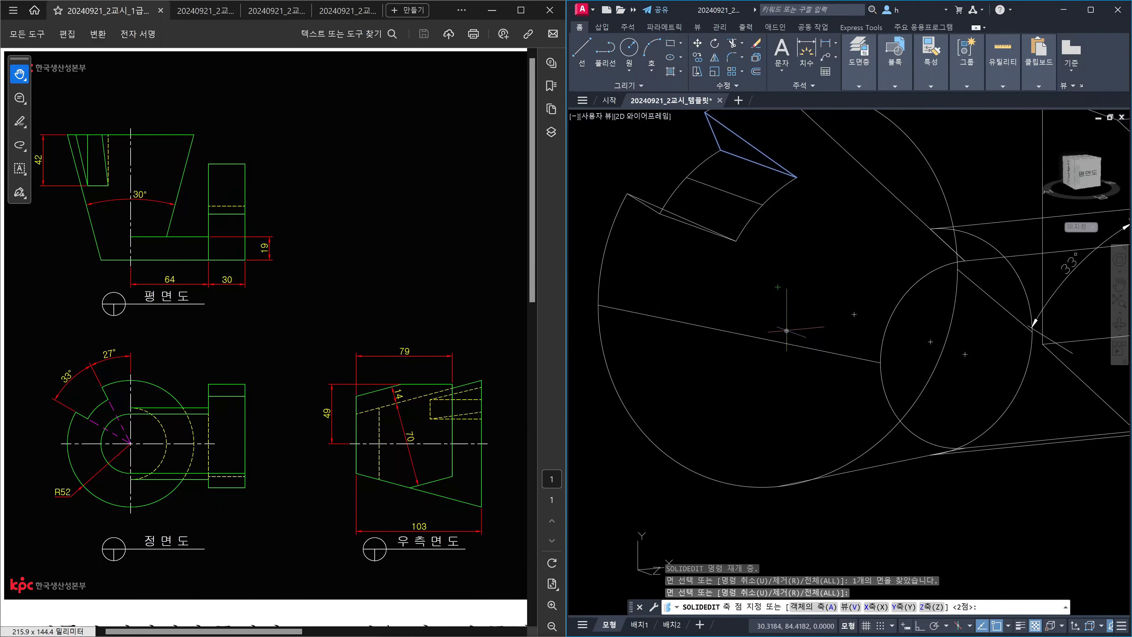
pyautogui.click(778, 287)
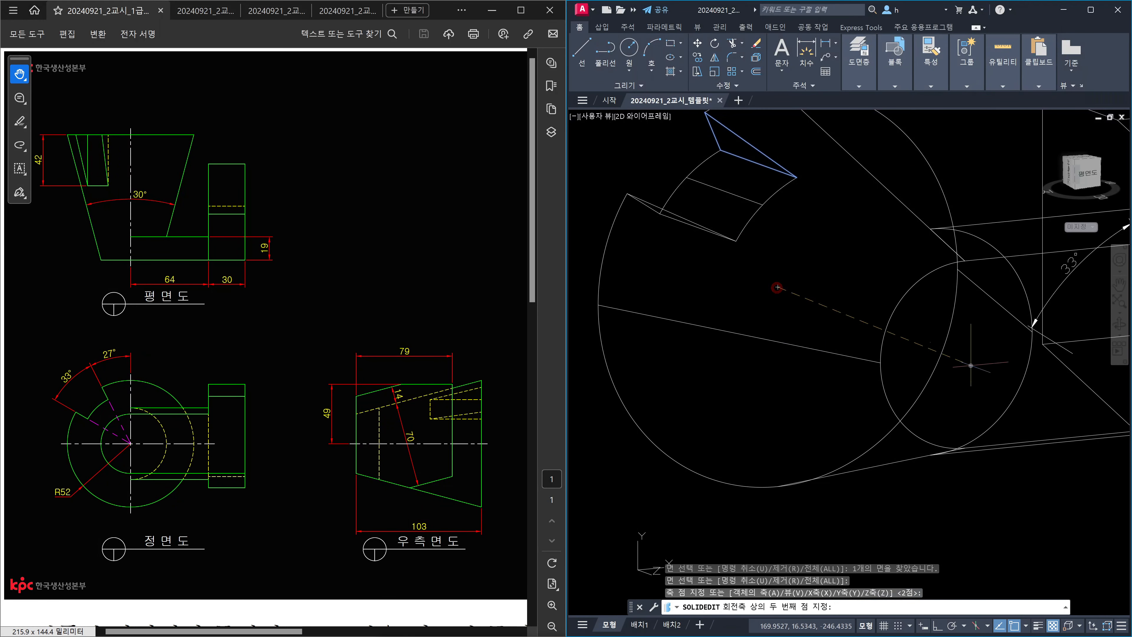
pyautogui.scroll(4, 986, 364)
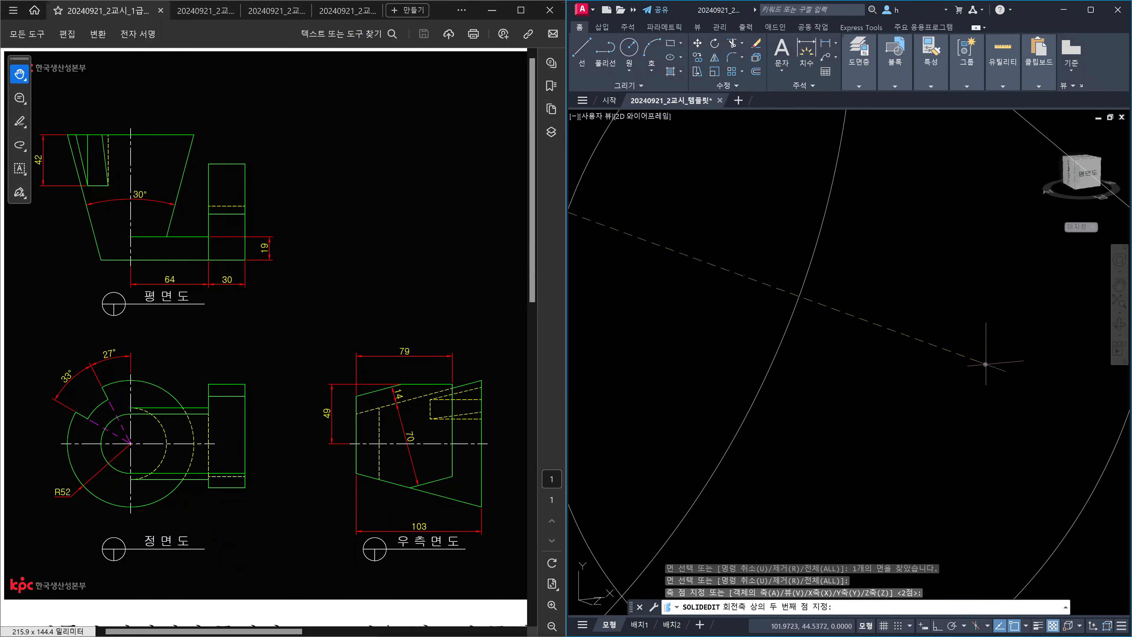
pyautogui.scroll(-5, 986, 364)
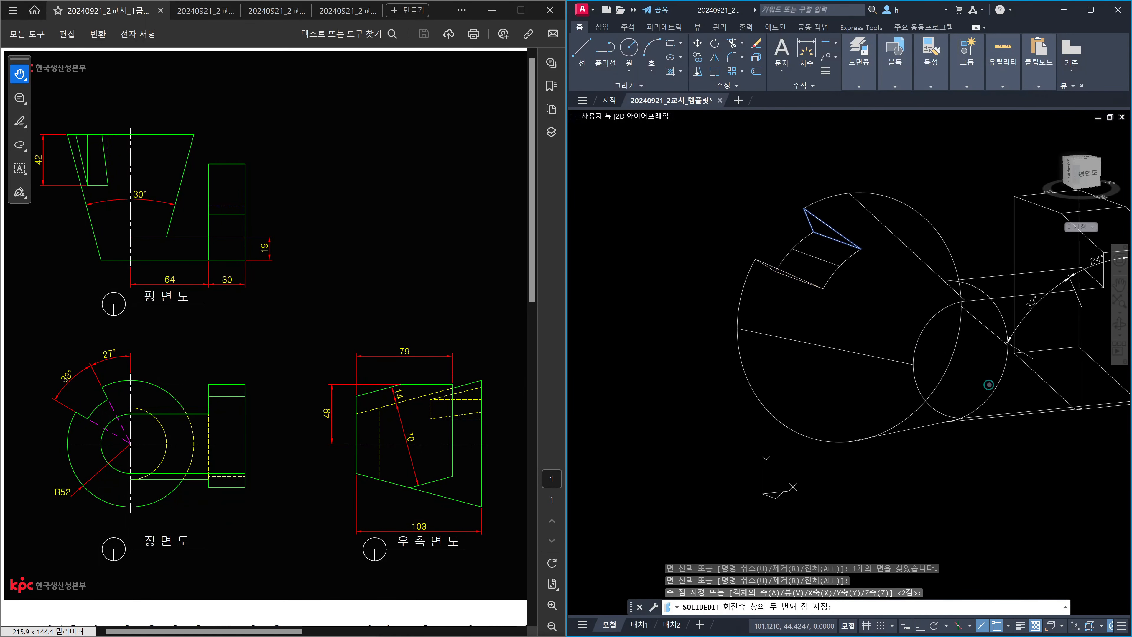
pyautogui.scroll(2, 988, 384)
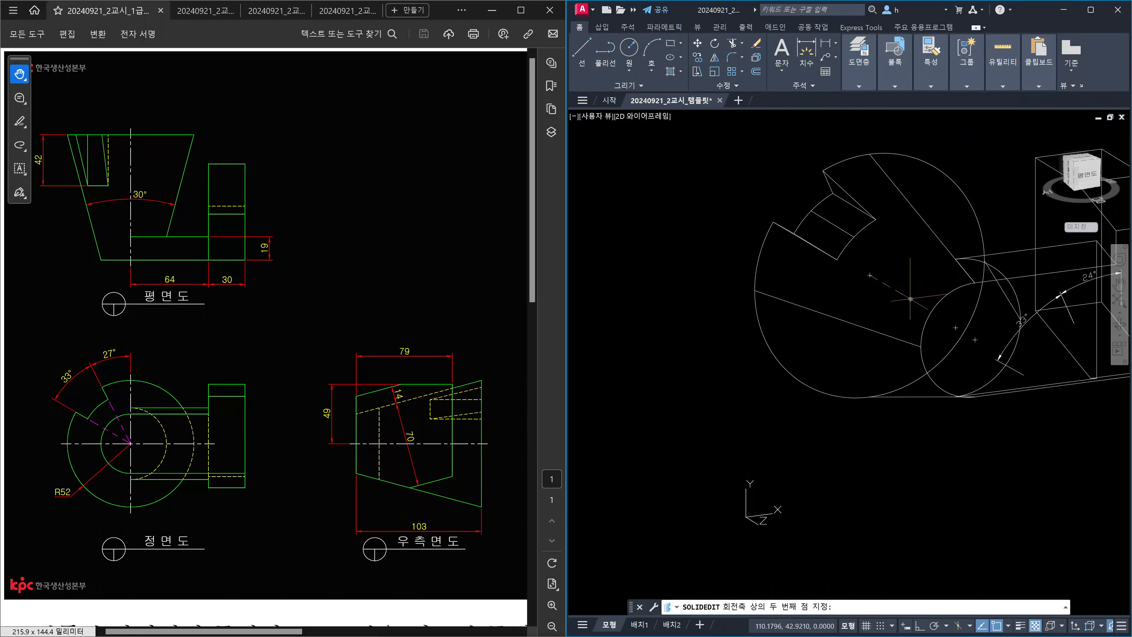
pyautogui.press('F8')
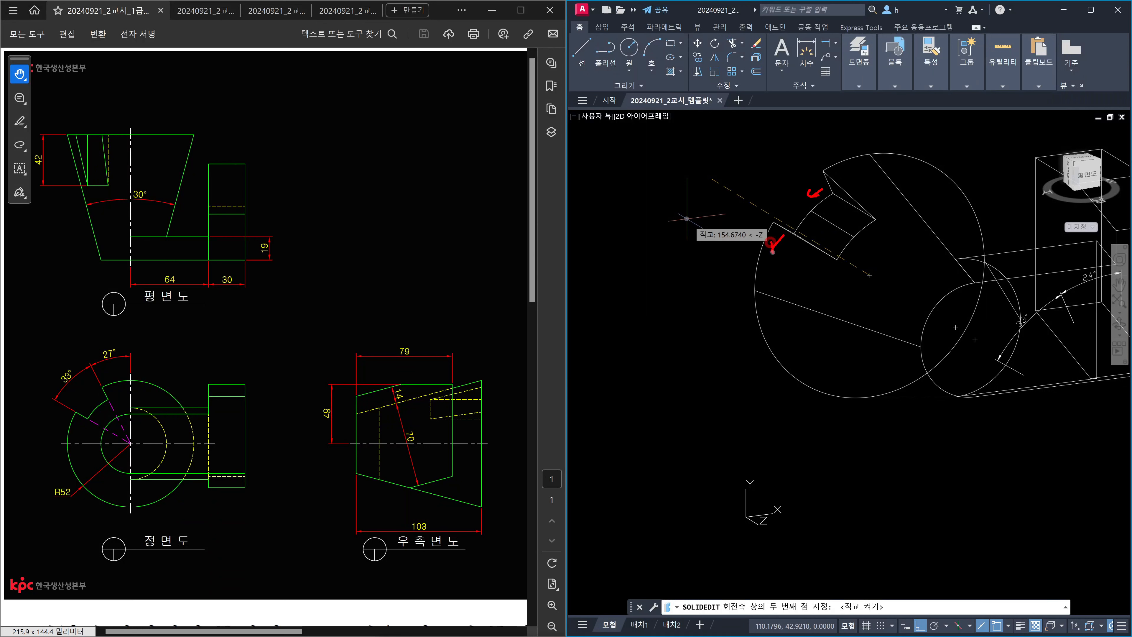
pyautogui.moveTo(781, 260); pyautogui.dragTo(776, 257)
pyautogui.moveTo(821, 201)
pyautogui.mouseDown()
pyautogui.moveTo(812, 205)
pyautogui.moveTo(833, 202)
pyautogui.mouseUp()
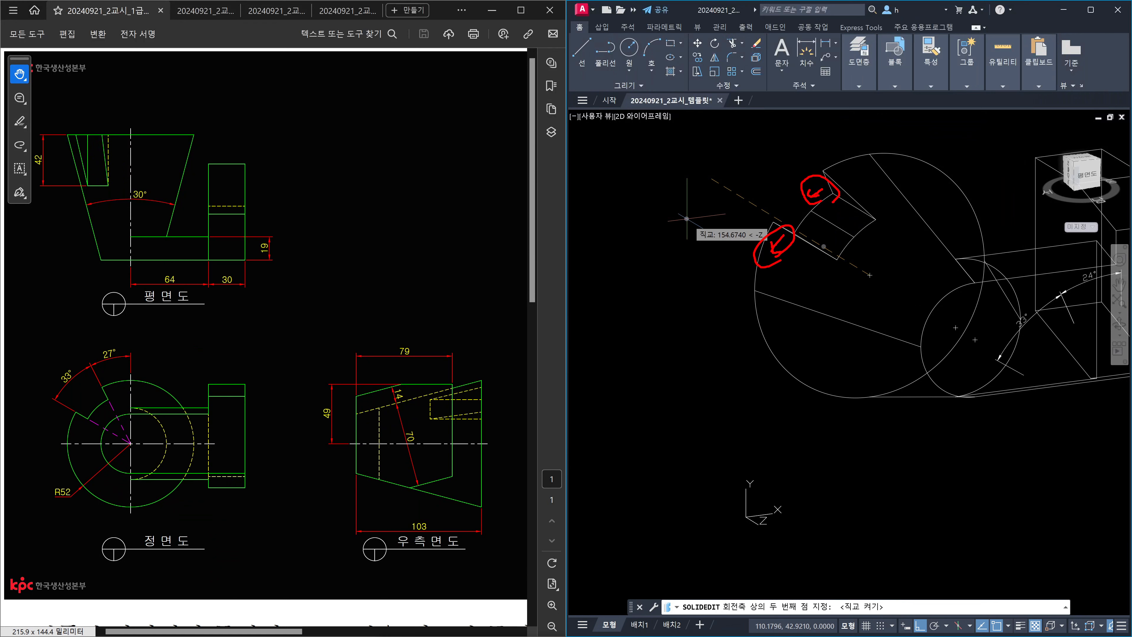
pyautogui.moveTo(836, 212); pyautogui.dragTo(821, 220)
pyautogui.moveTo(870, 317); pyautogui.dragTo(937, 349)
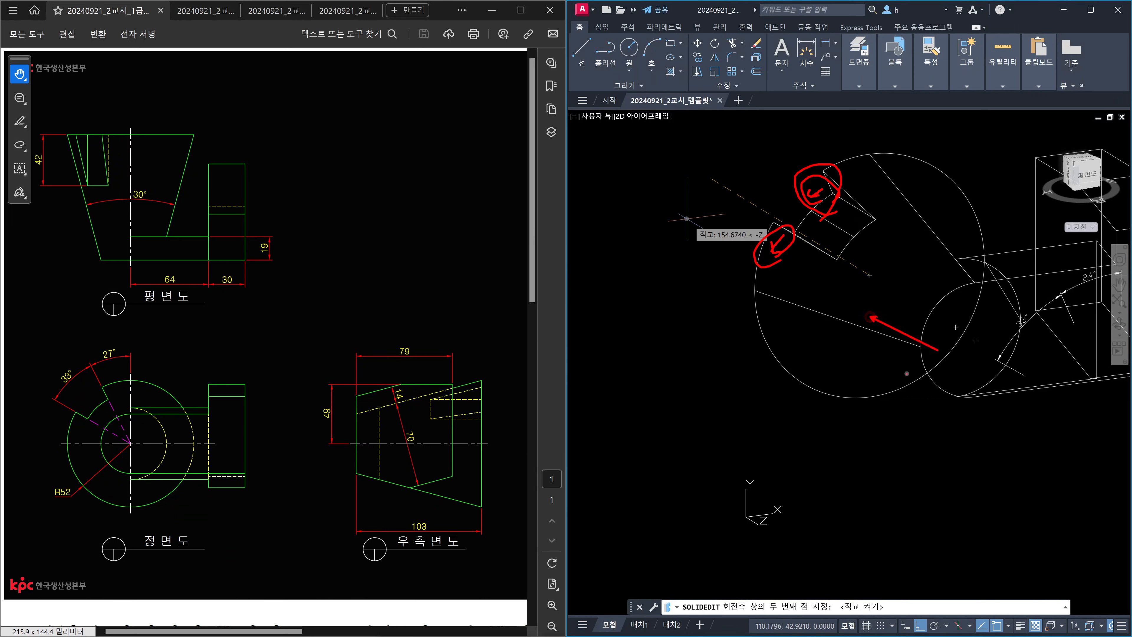
pyautogui.moveTo(879, 290)
pyautogui.mouseDown()
pyautogui.moveTo(852, 280)
pyautogui.moveTo(880, 267)
pyautogui.mouseUp()
pyautogui.moveTo(983, 346)
pyautogui.mouseDown()
pyautogui.moveTo(971, 344)
pyautogui.moveTo(1017, 334)
pyautogui.mouseUp()
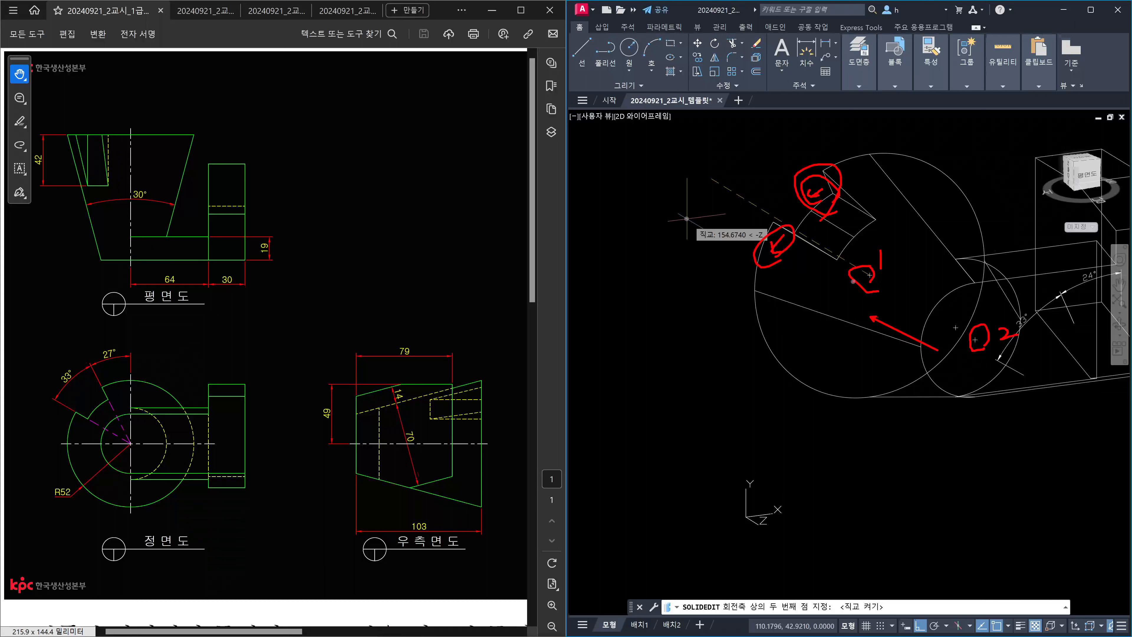
pyautogui.moveTo(717, 189)
pyautogui.mouseDown()
pyautogui.moveTo(705, 176)
pyautogui.moveTo(724, 189)
pyautogui.moveTo(712, 219)
pyautogui.mouseUp()
pyautogui.moveTo(694, 269); pyautogui.dragTo(647, 244)
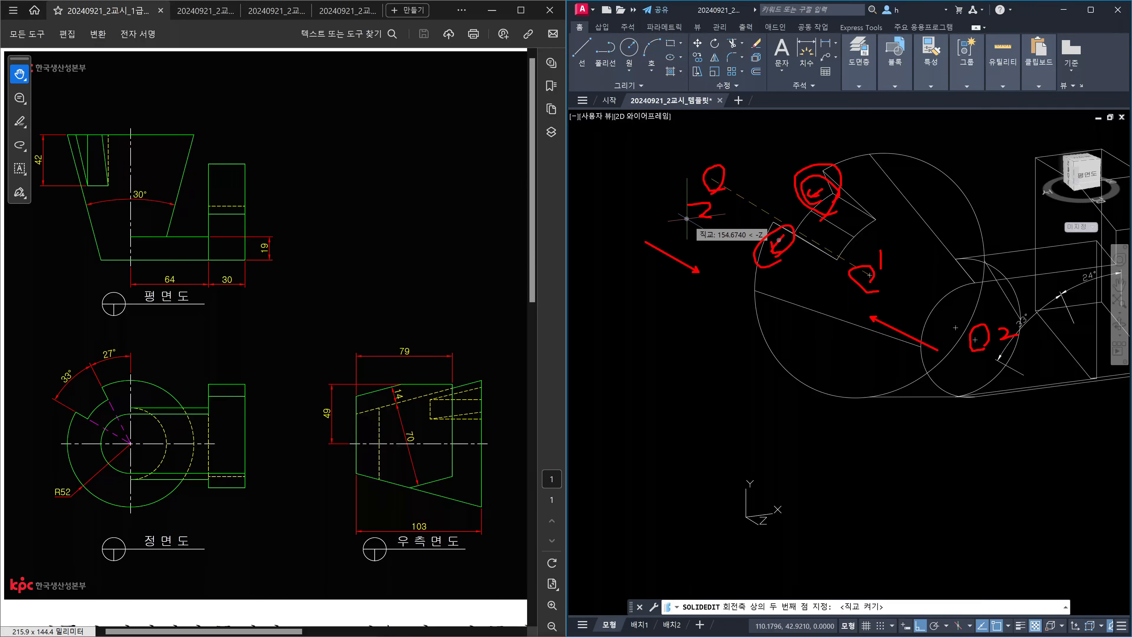
pyautogui.moveTo(726, 194)
pyautogui.mouseDown()
pyautogui.moveTo(703, 171)
pyautogui.moveTo(727, 194)
pyautogui.mouseUp()
pyautogui.press('Escape')
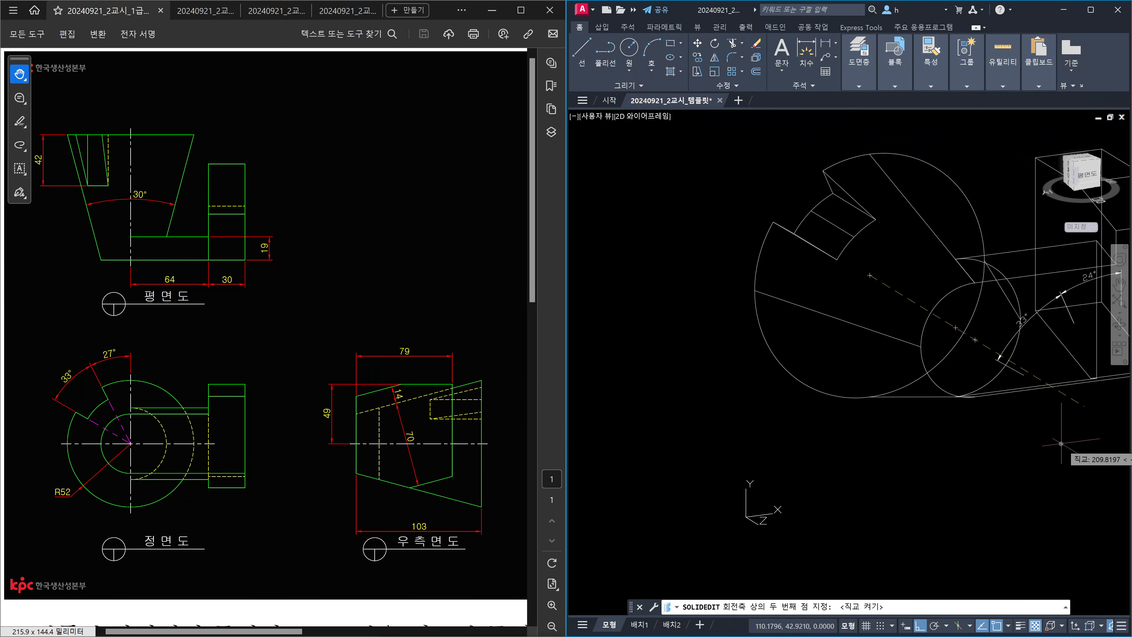
# Step: Set the second axis point orthogonally toward the small end and rotate the notch faces to match the reference's 27° offset
pyautogui.click(1061, 444)
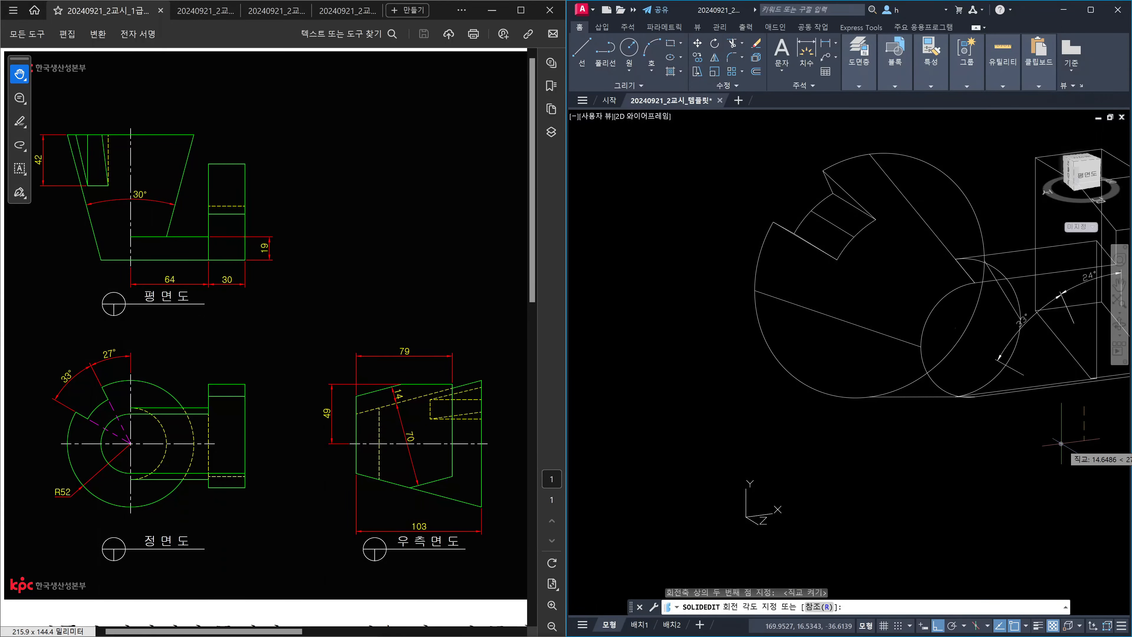
pyautogui.press('Return')
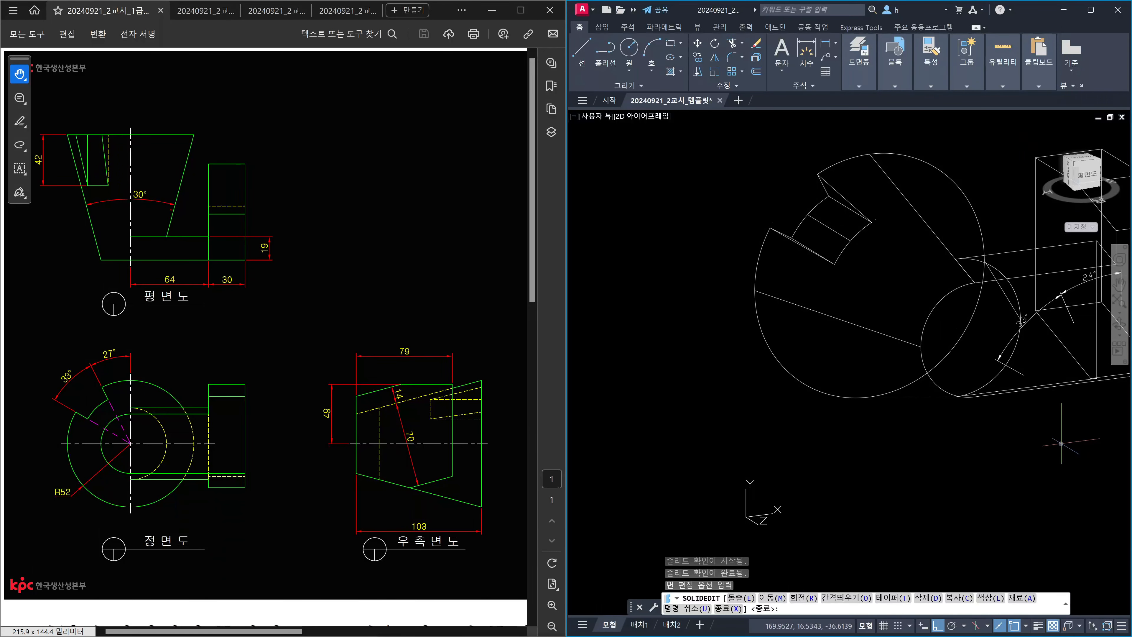
pyautogui.press('Escape')
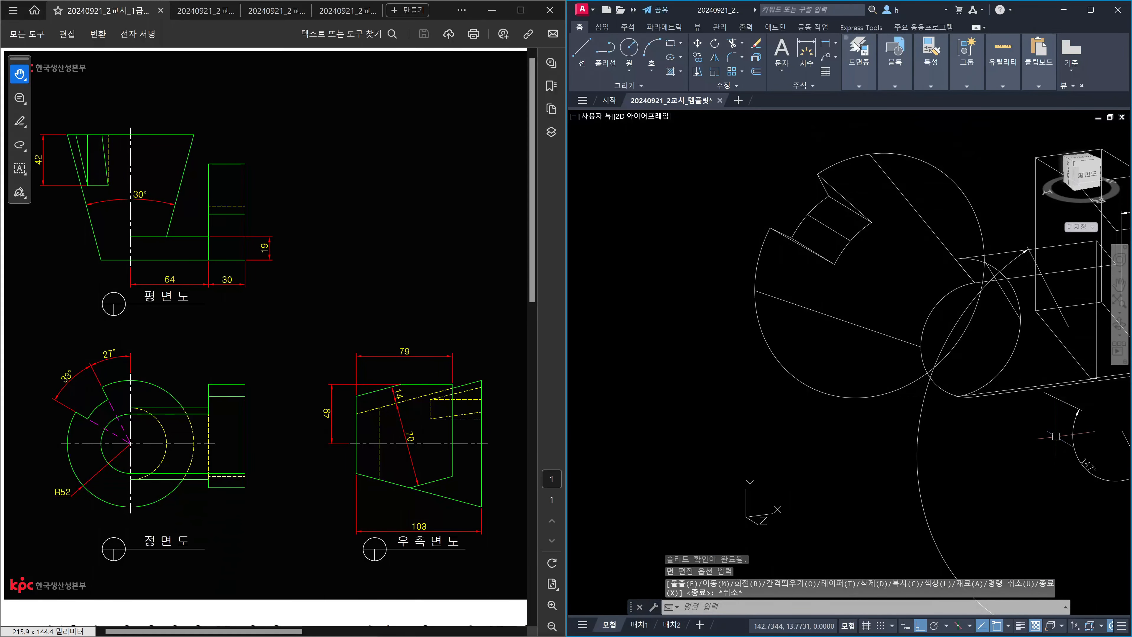
# Step: Return to the front view and delete the two distorted angular dimensions
pyautogui.click(1084, 179)
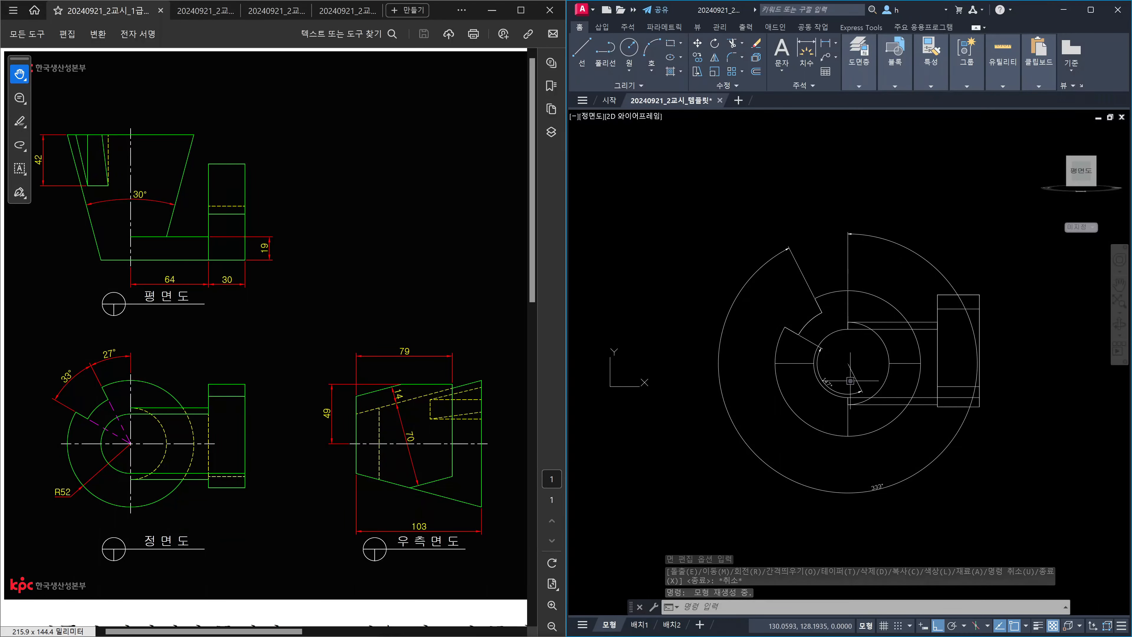
pyautogui.click(860, 382)
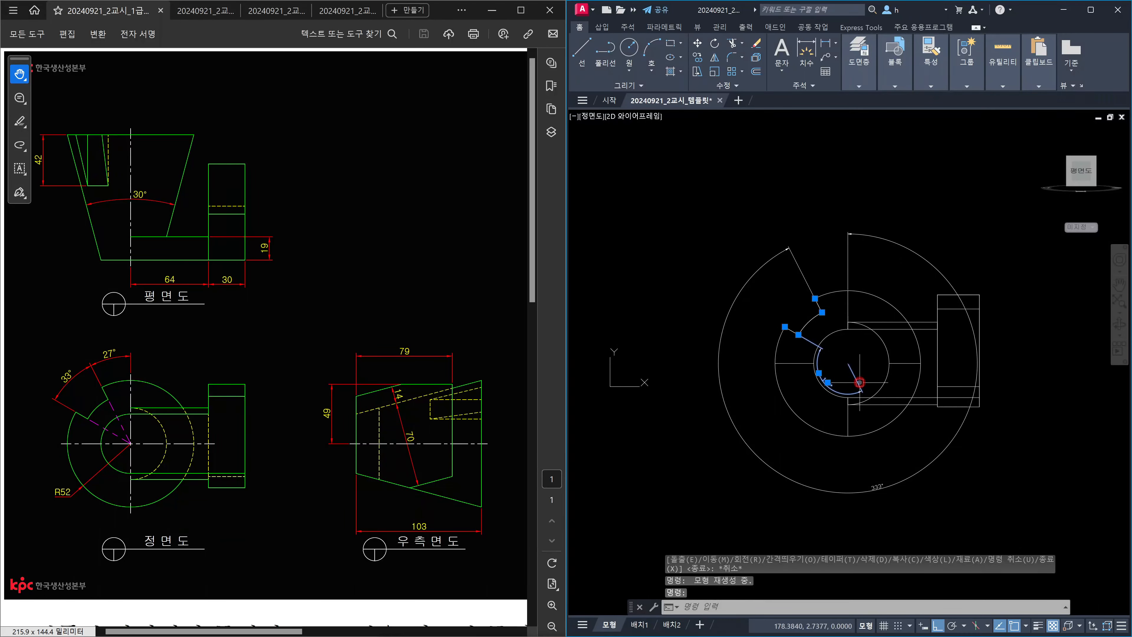
pyautogui.click(898, 481)
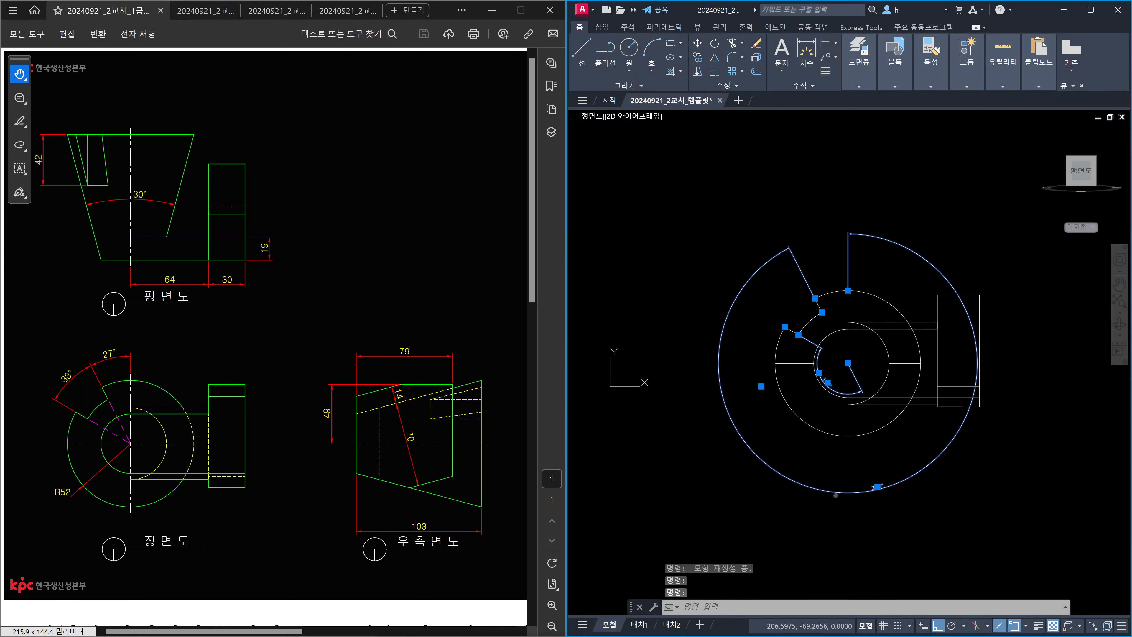
pyautogui.press('Delete')
# Step: Add an angular dimension with its vertex at the circles' centre, between the large circle's top point and the nearer outer notch corner
pyautogui.scroll(2, 818, 340)
pyautogui.moveTo(840, 304); pyautogui.dragTo(792, 292, button='middle')
pyautogui.write('DAN')
pyautogui.press('Return')
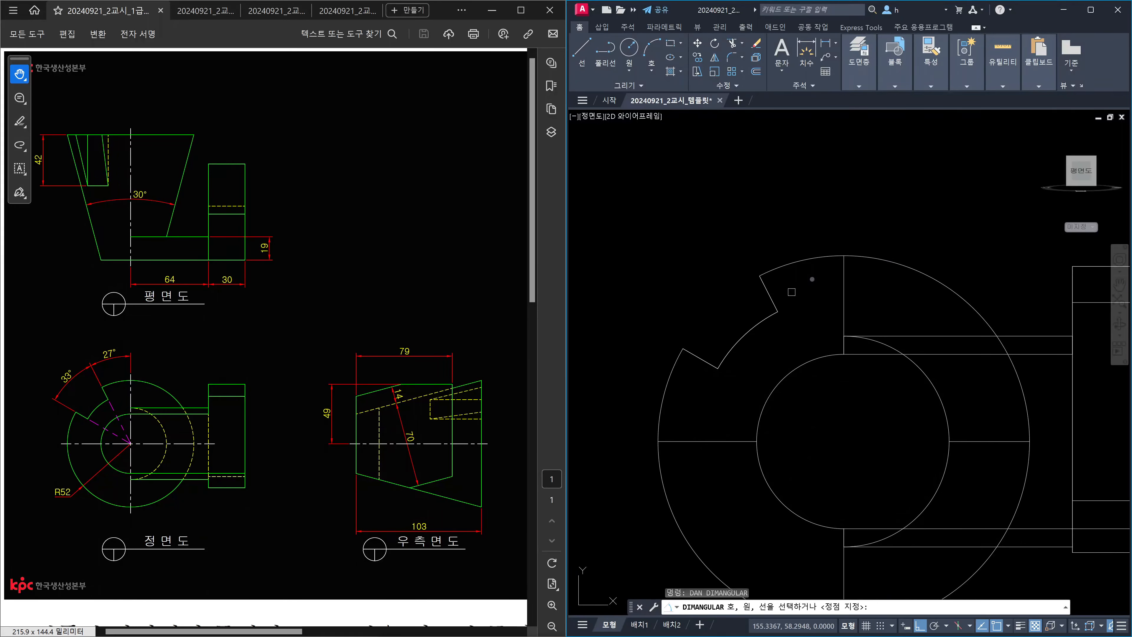
pyautogui.press('Return')
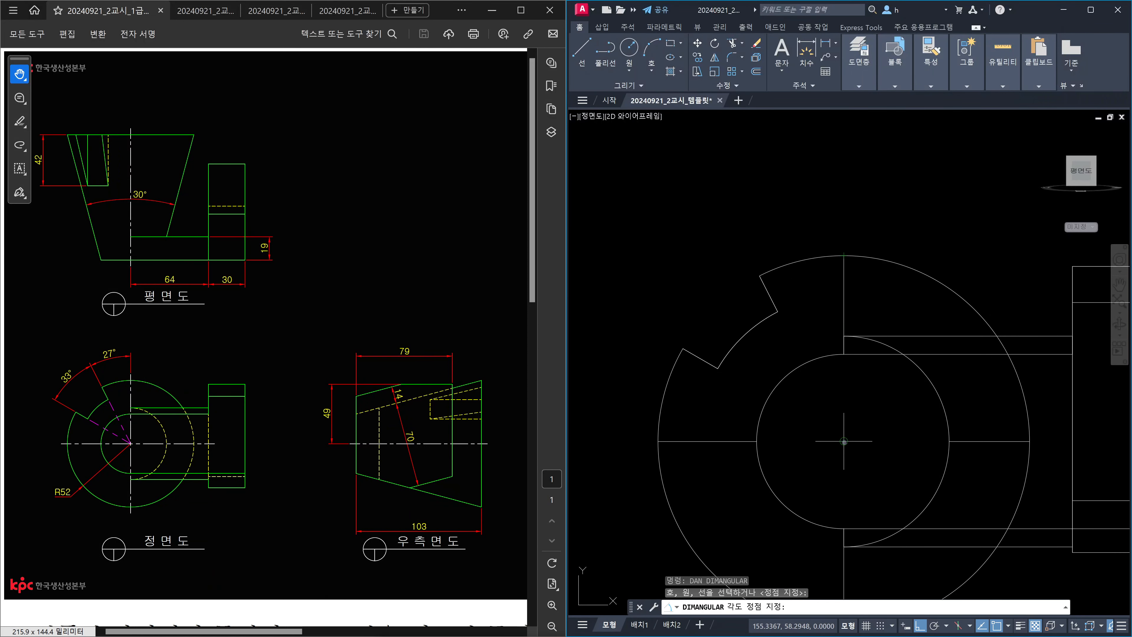
pyautogui.click(844, 441)
pyautogui.click(860, 251)
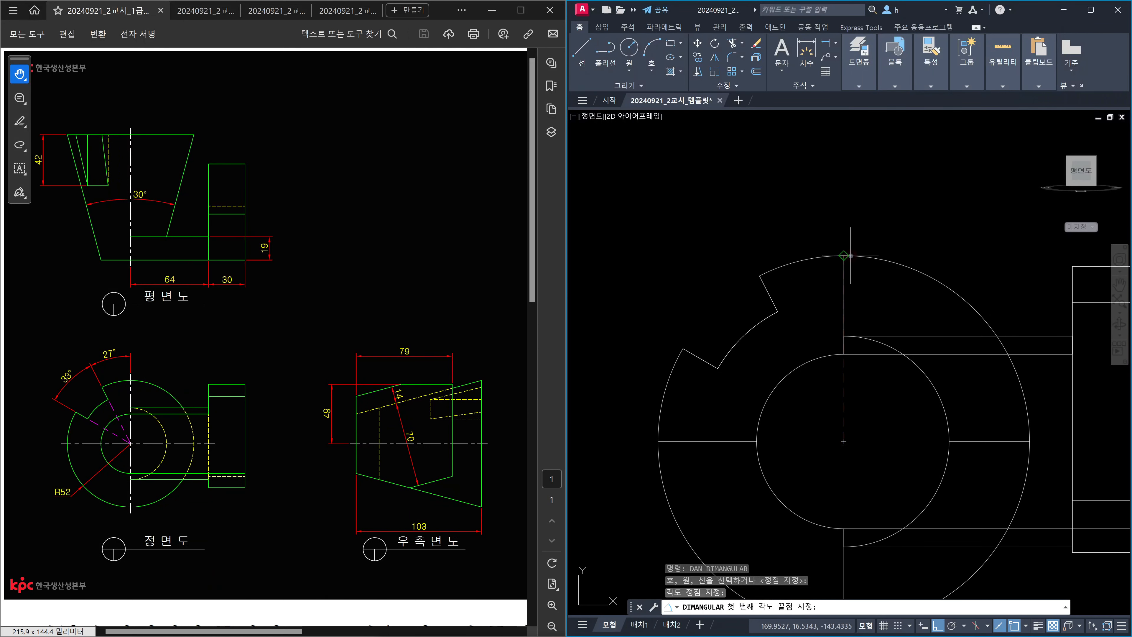
pyautogui.click(759, 274)
pyautogui.click(776, 218)
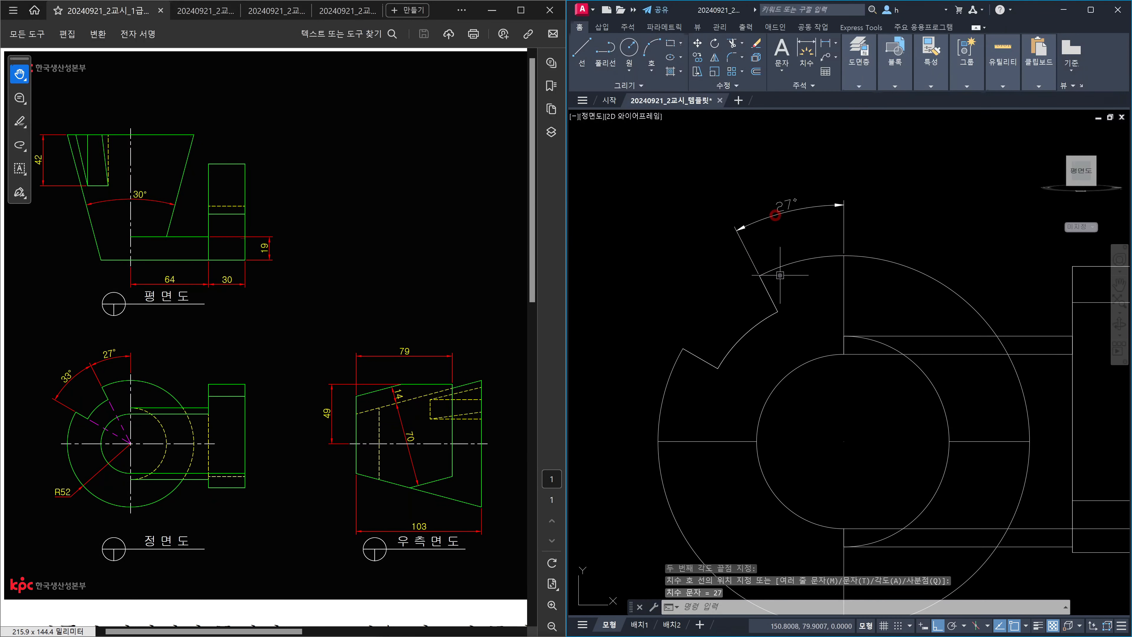
# Step: Add an angular dimension between the two side edges of the notch, placed outside the large circle
pyautogui.press('Return')
pyautogui.click(775, 298)
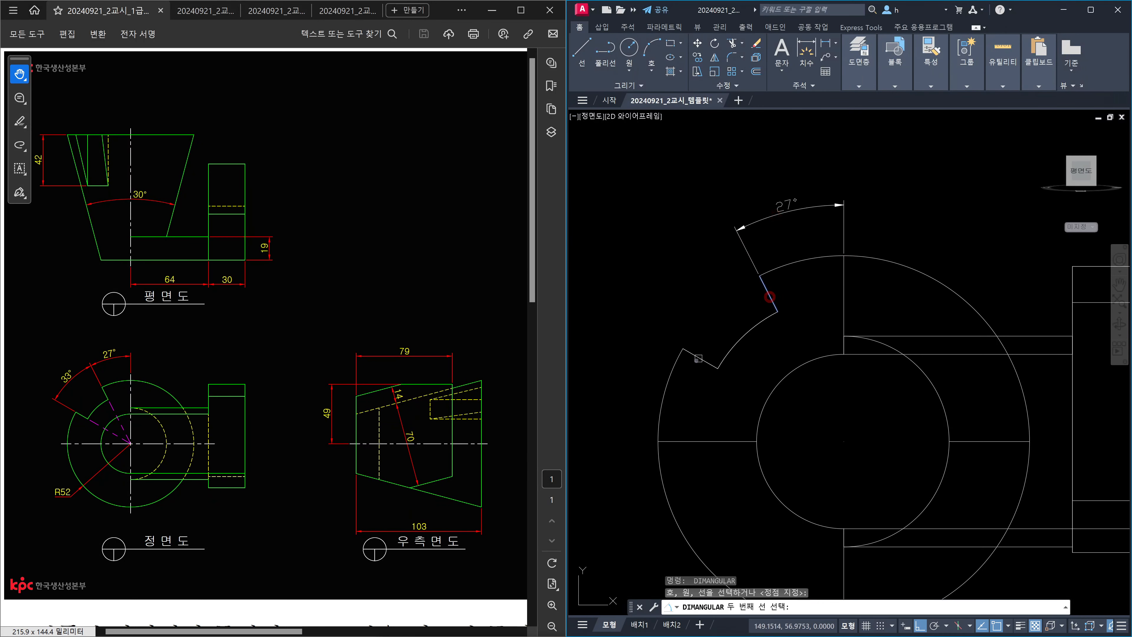
pyautogui.click(700, 359)
pyautogui.click(666, 278)
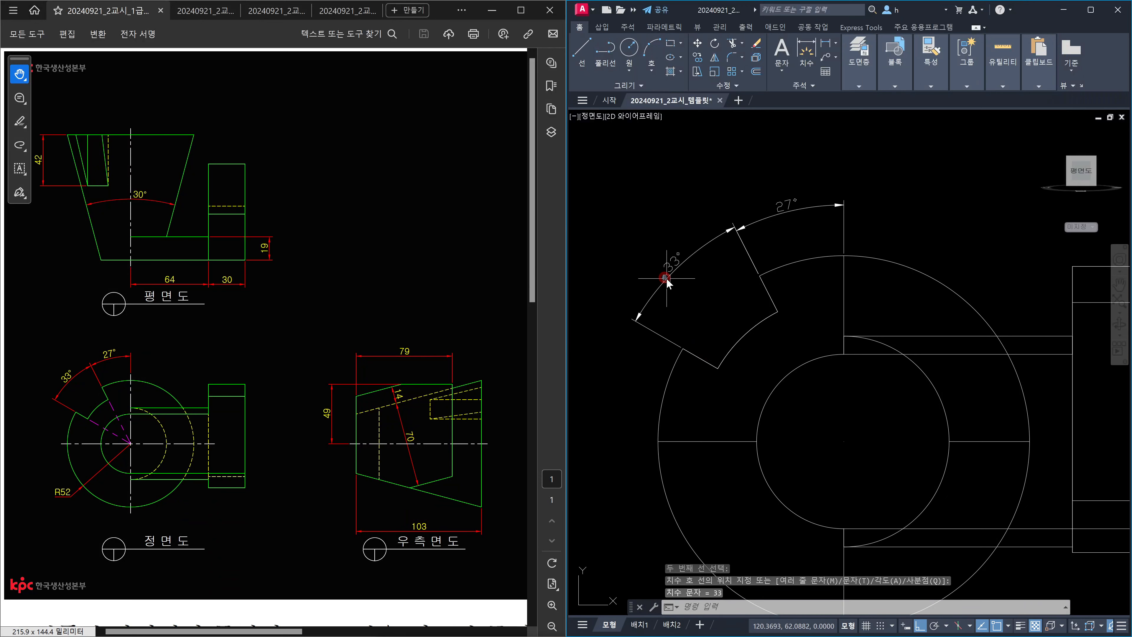
# Step: Delete the two angular check dimensions around the notch
pyautogui.click(757, 234)
pyautogui.click(704, 207)
pyautogui.press('Delete')
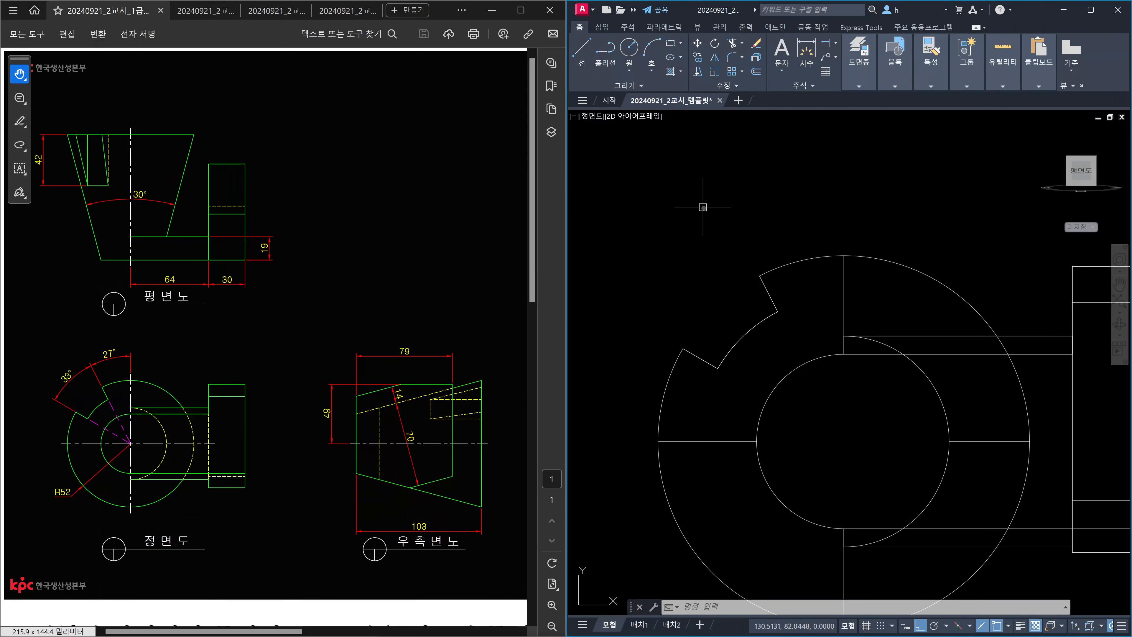
pyautogui.press('Escape')
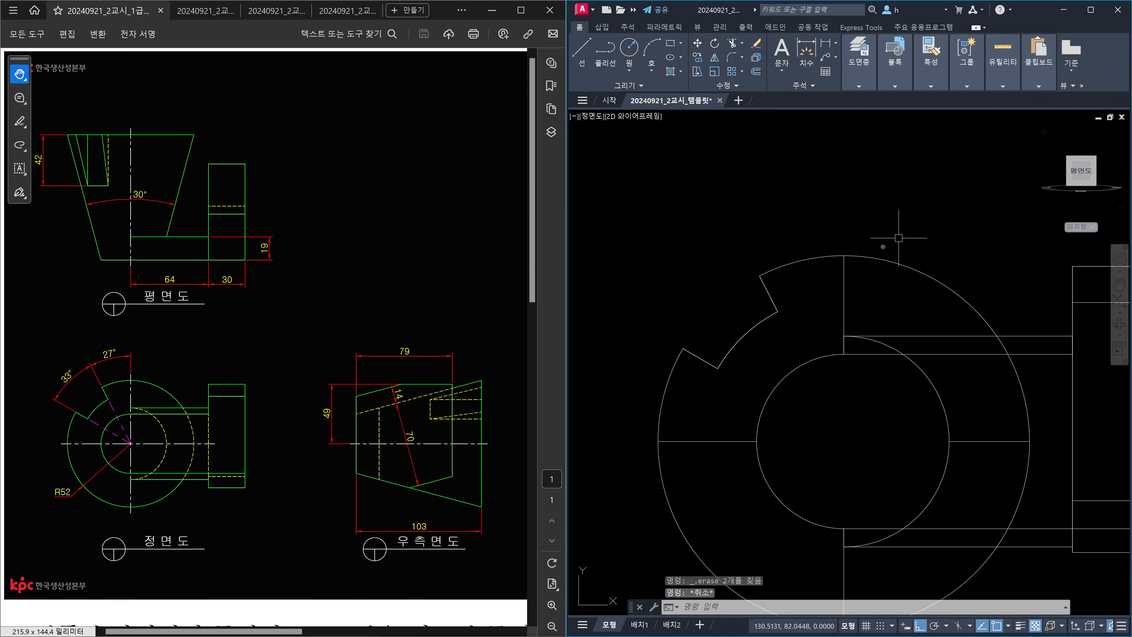
# Step: Switch to the right side view and rotate it 90° counterclockwise to match the reference's orientation
pyautogui.scroll(-6, 898, 237)
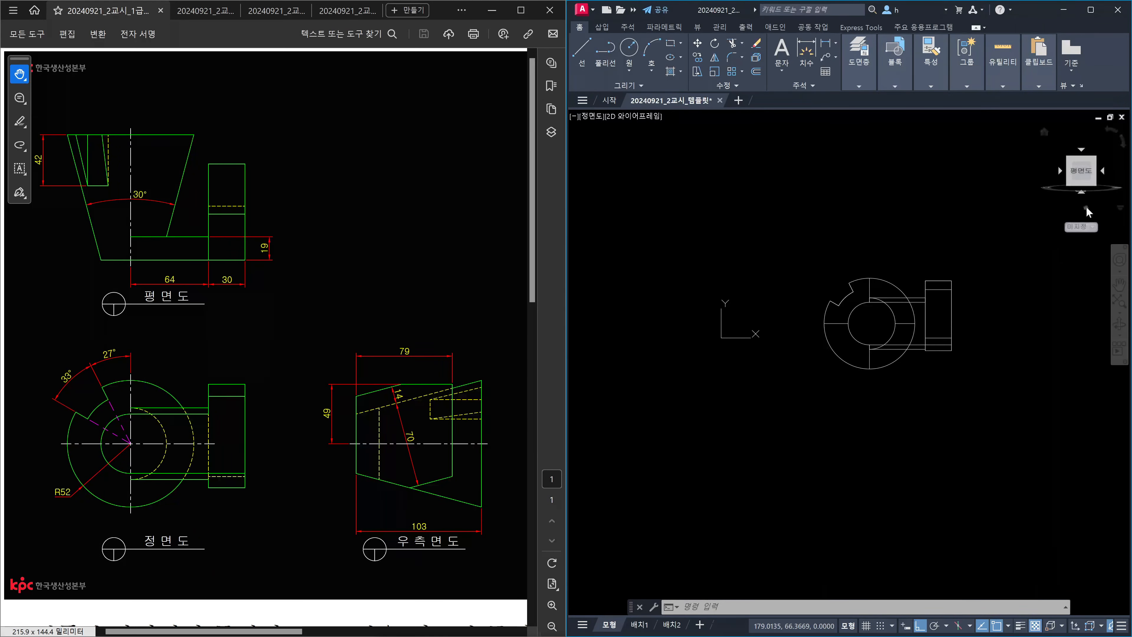
pyautogui.click(1103, 176)
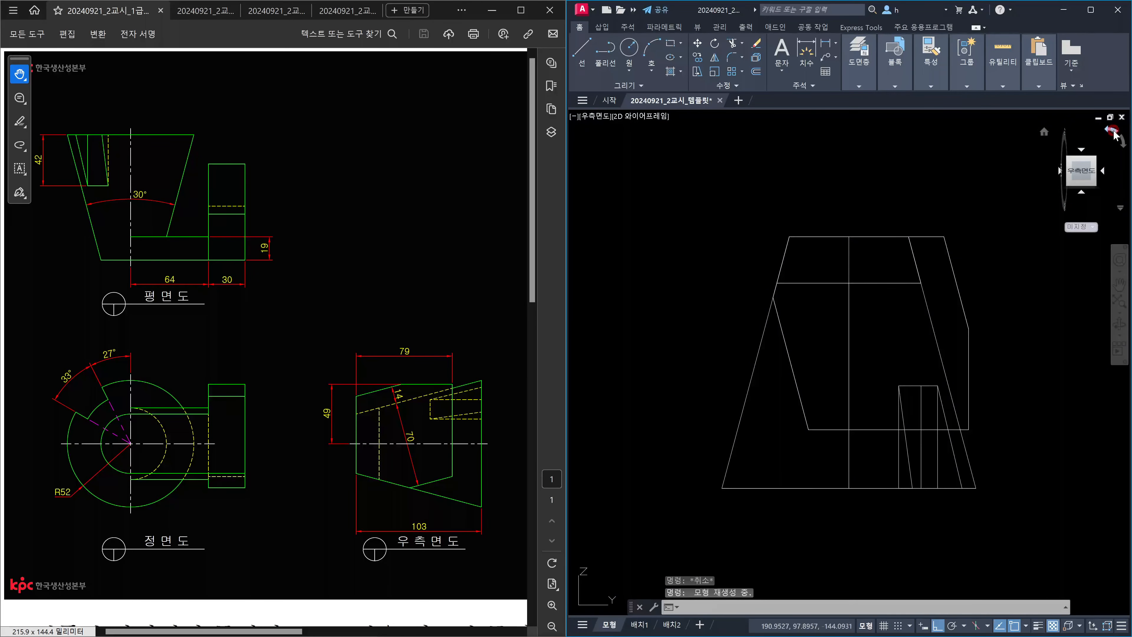
pyautogui.click(1112, 132)
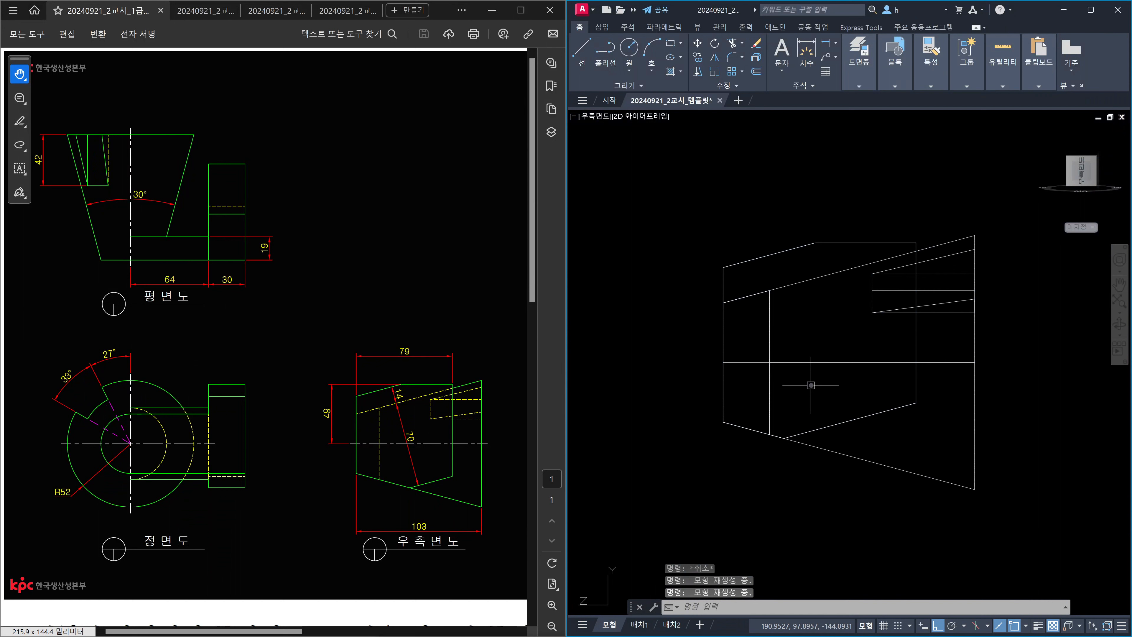
pyautogui.press('Escape')
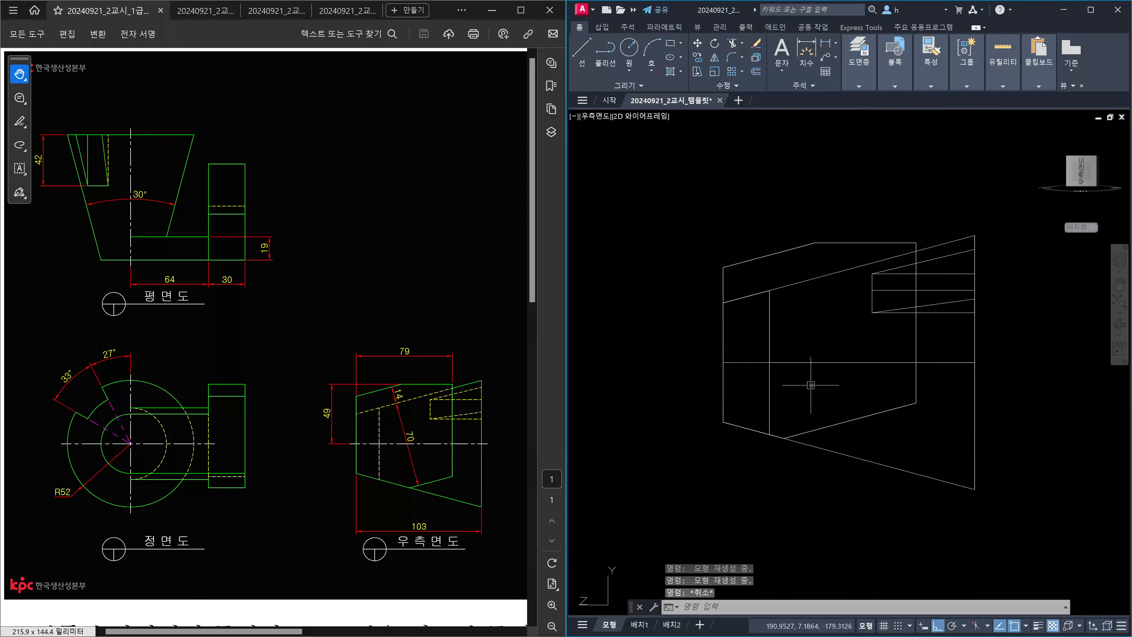
# Step: Align the UCS with the current view using the View option
pyautogui.write('ucs')
pyautogui.press('Return')
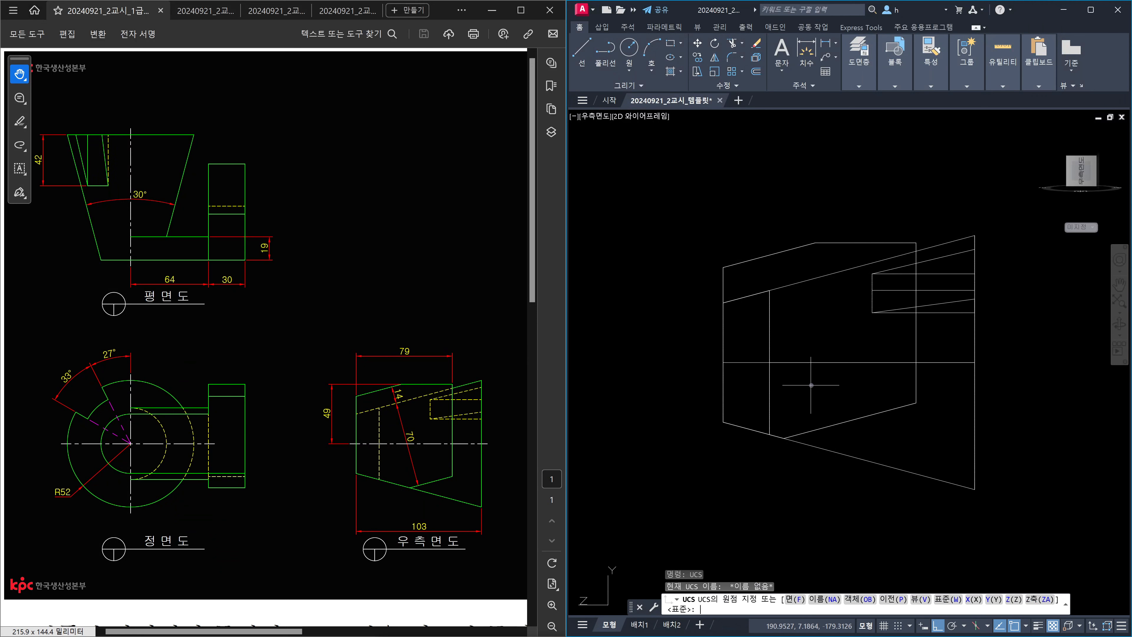
pyautogui.write('v')
pyautogui.press('Return')
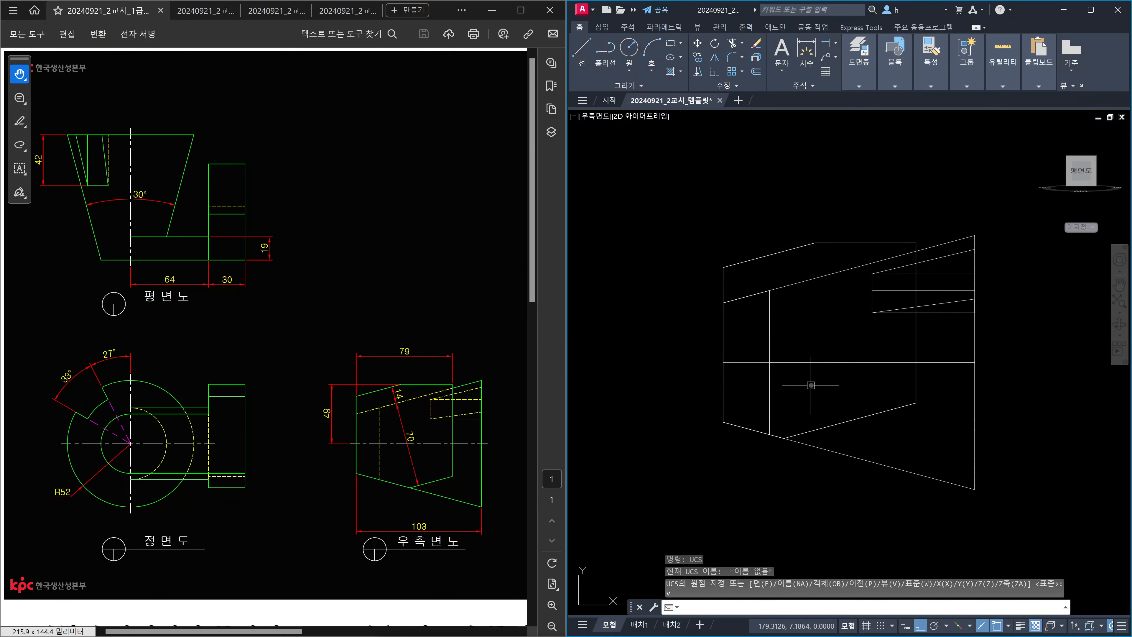
# Step: Measure the overall horizontal length from the cone's small end to its large end without placing the dimension
pyautogui.write('dli')
pyautogui.press('Return')
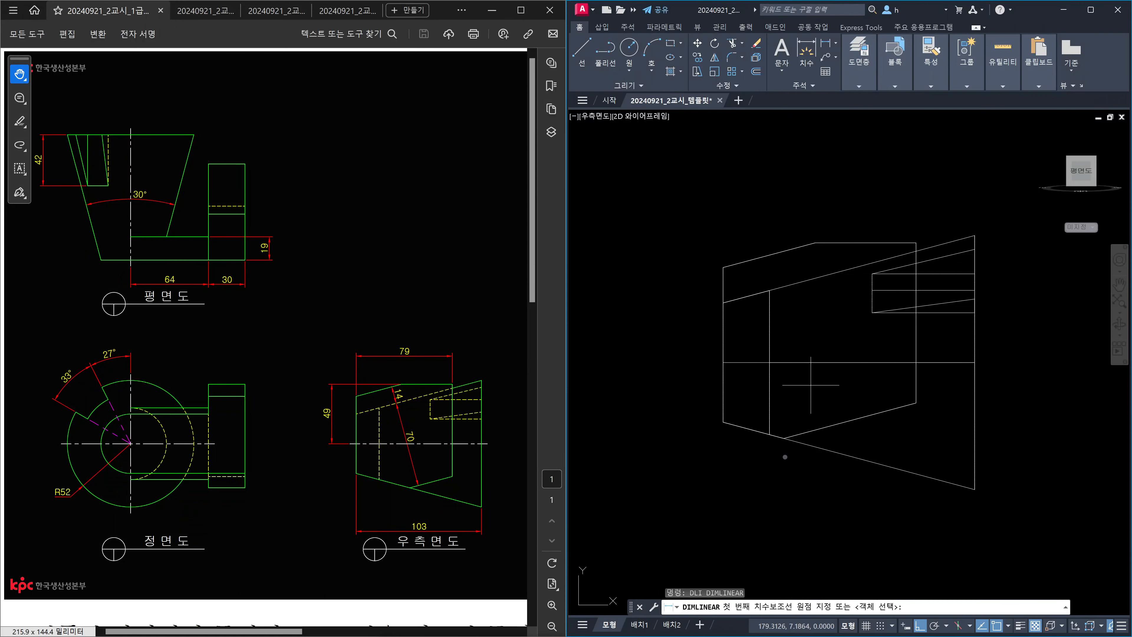
pyautogui.click(722, 421)
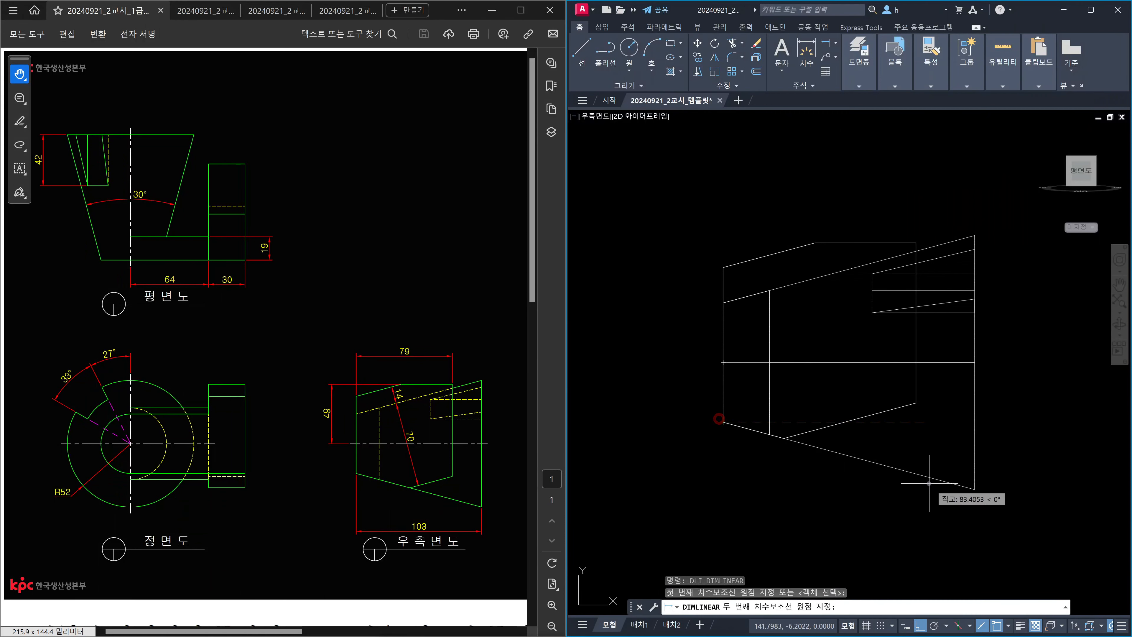
pyautogui.click(975, 489)
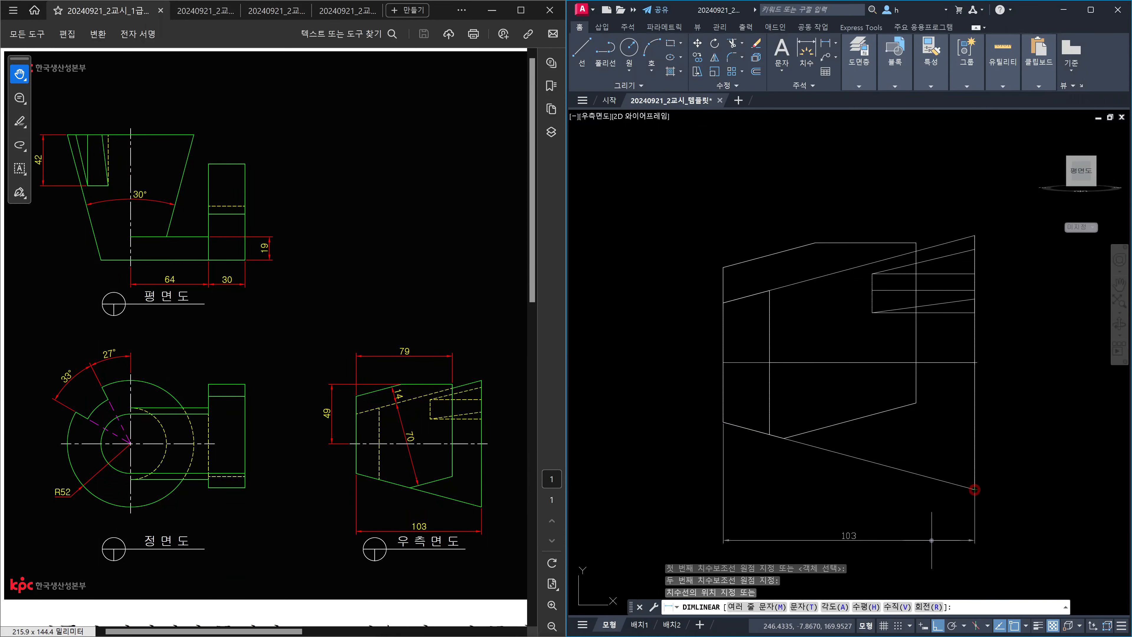
pyautogui.press('Escape')
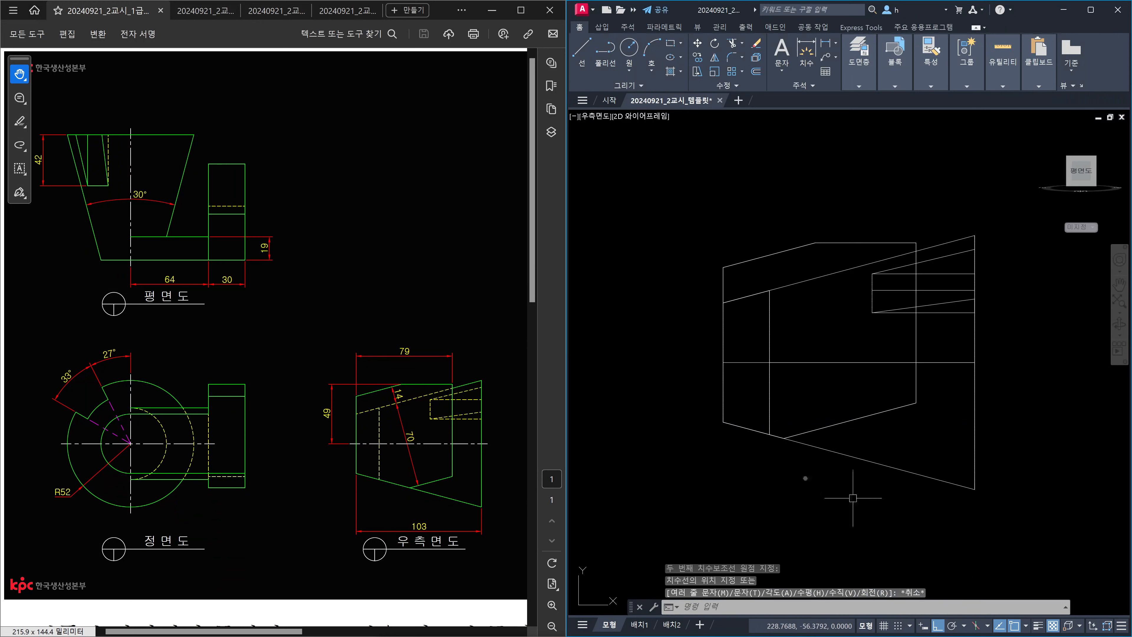
# Step: Measure horizontally from the small end to the start of the block's flat top edge, and the block's full length, without placing dimensions
pyautogui.press('Return')
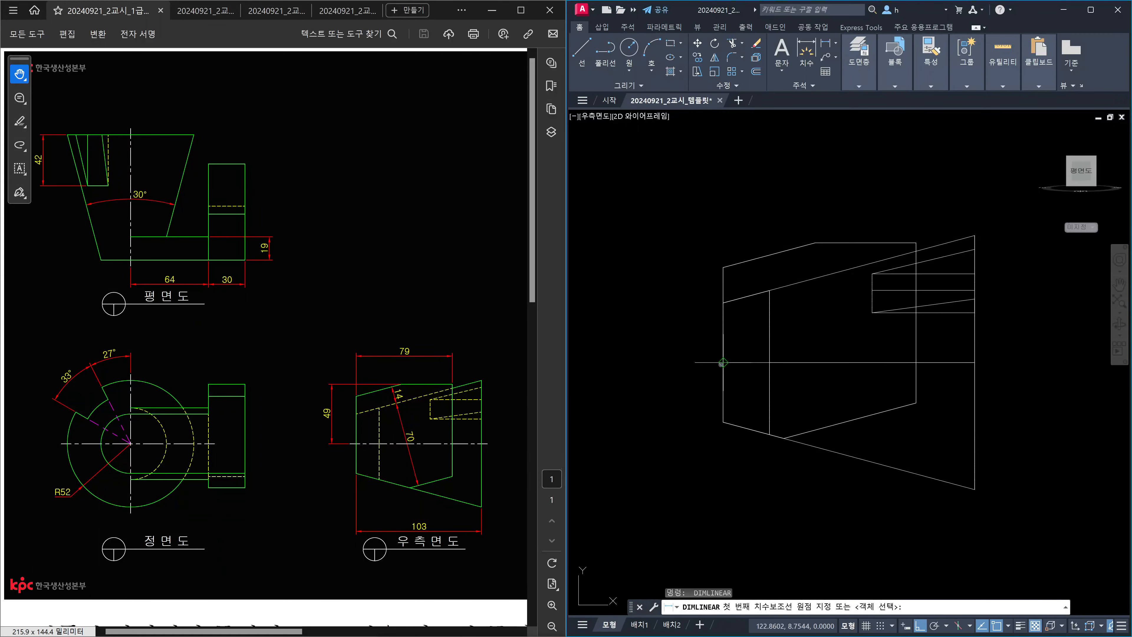
pyautogui.click(721, 364)
pyautogui.click(819, 240)
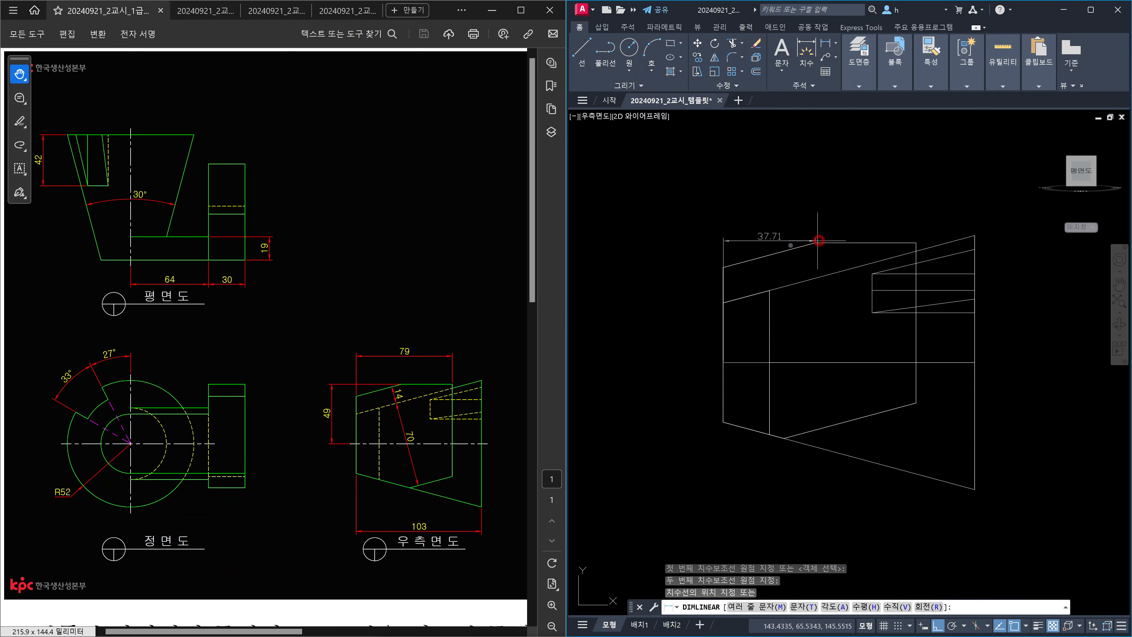
pyautogui.press('Escape')
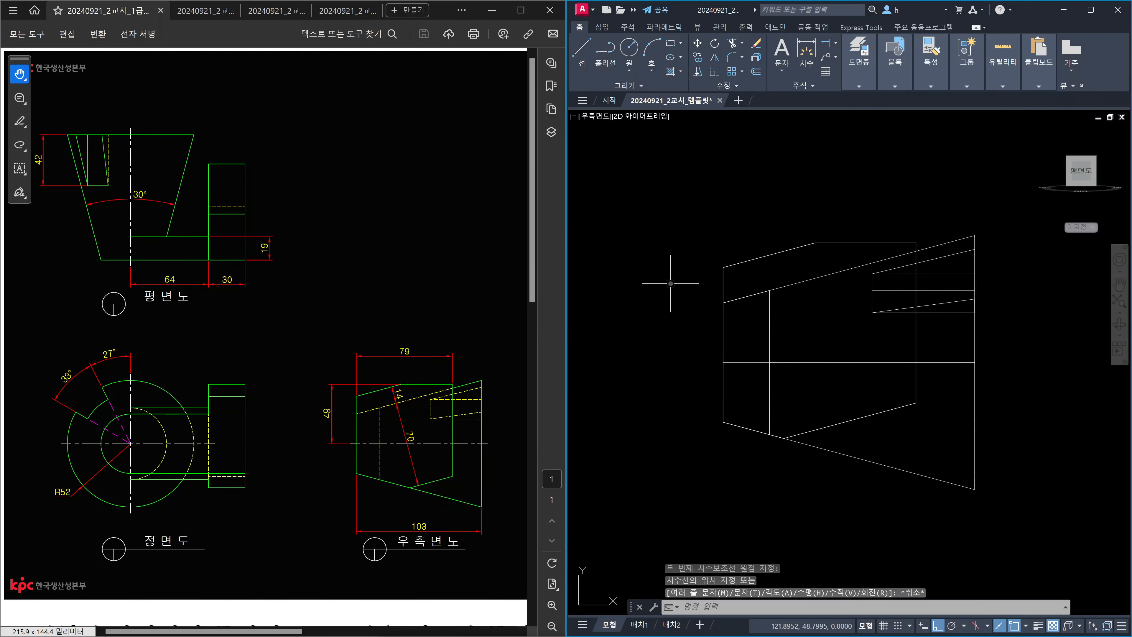
pyautogui.press('space')
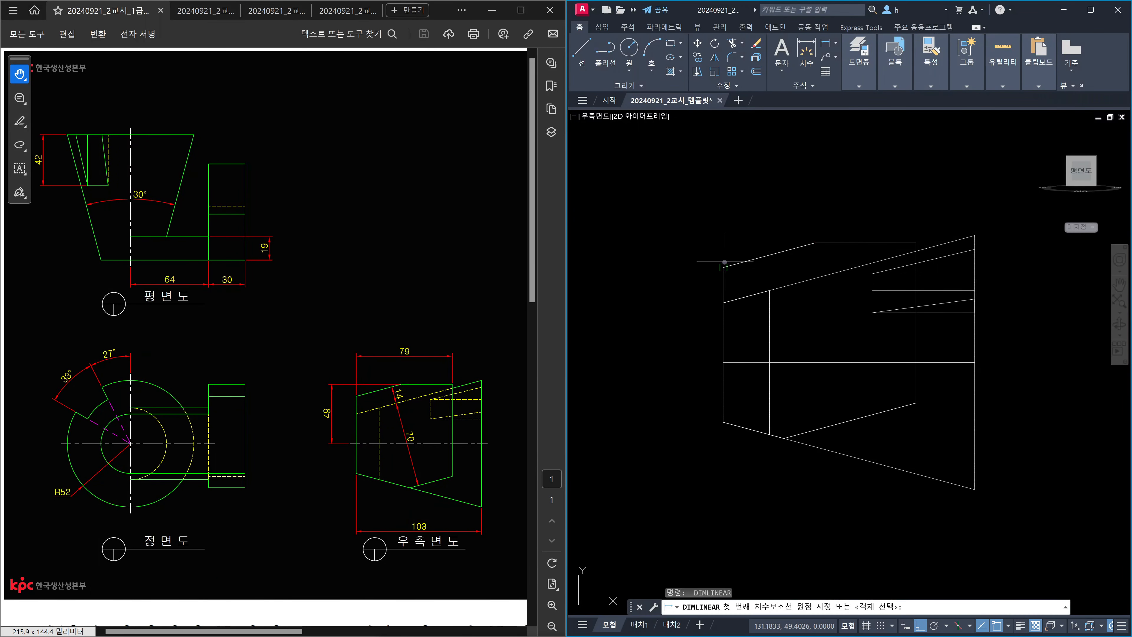
pyautogui.click(723, 267)
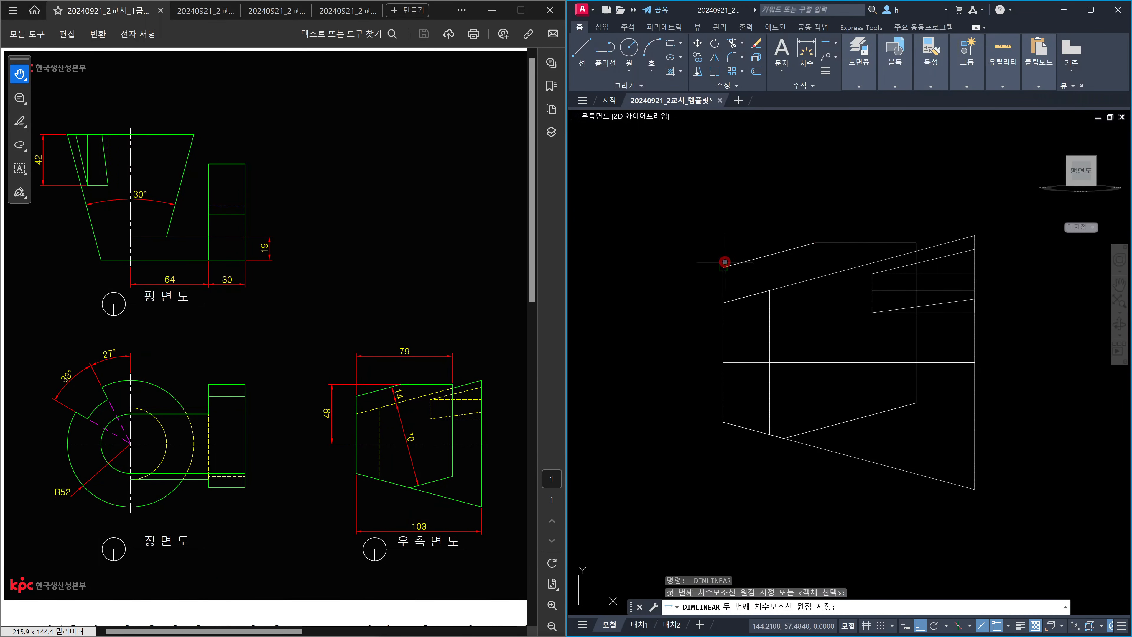
pyautogui.click(914, 243)
pyautogui.press('Escape')
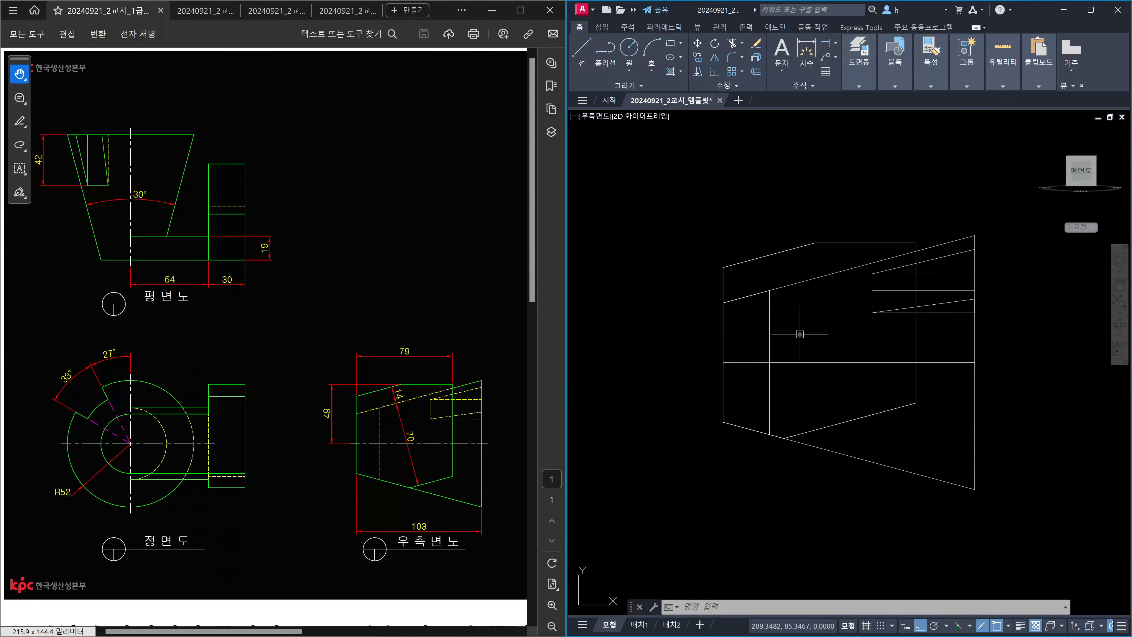
# Step: Place a rotated linear dimension between the cone's upper slanted edge and the block's lower slanted edge, taking its angle from the block's edge
pyautogui.write('DLI')
pyautogui.press('Return')
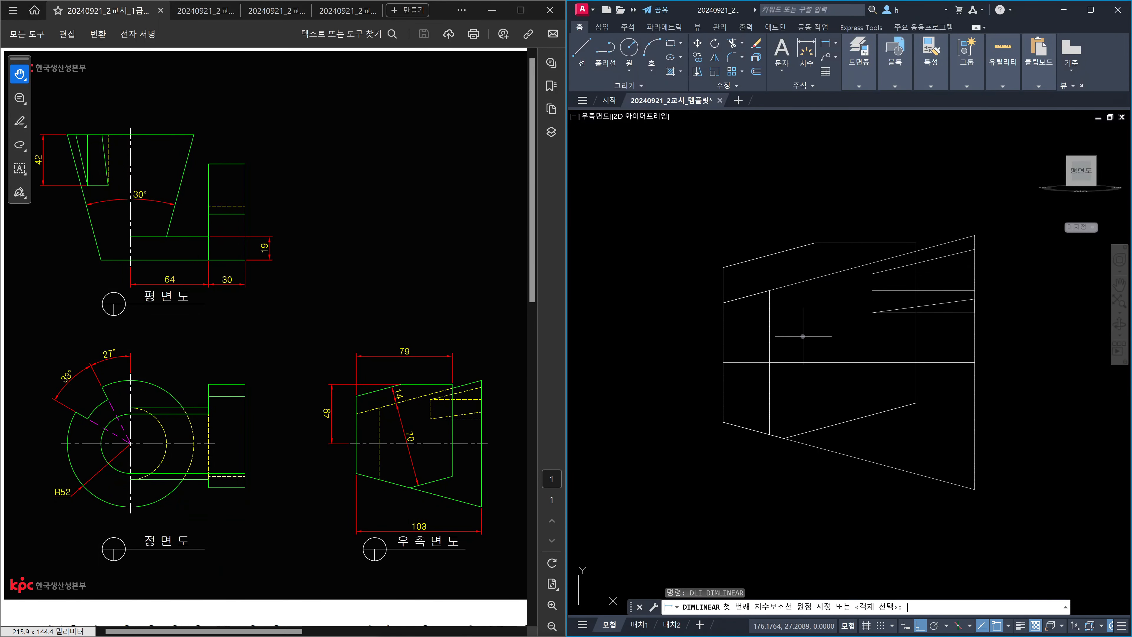
pyautogui.click(809, 430)
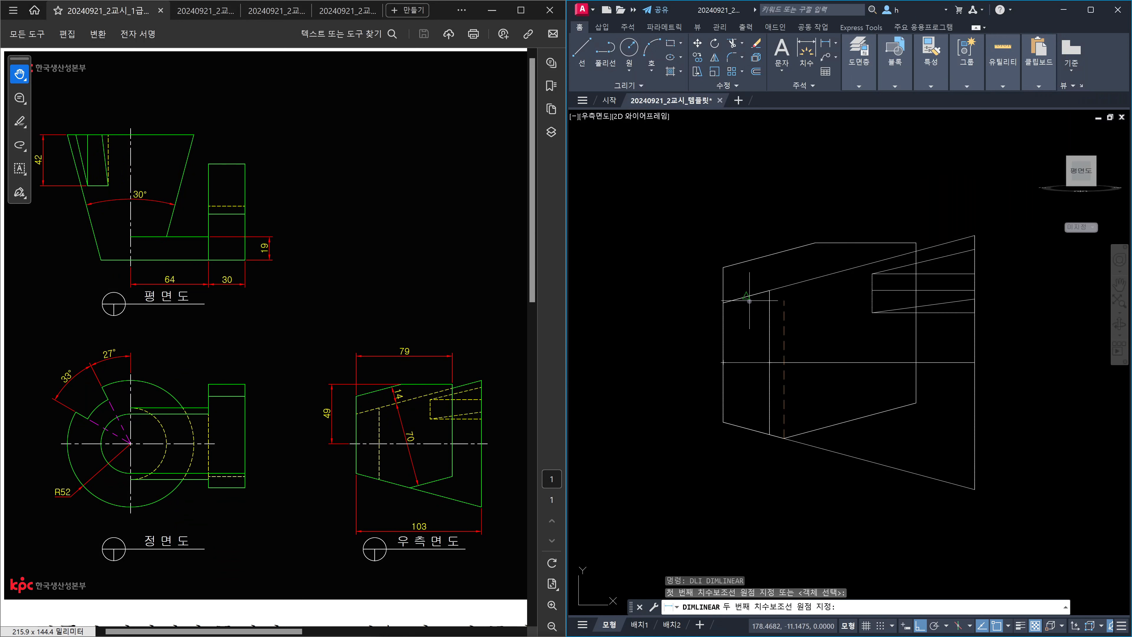
pyautogui.click(769, 291)
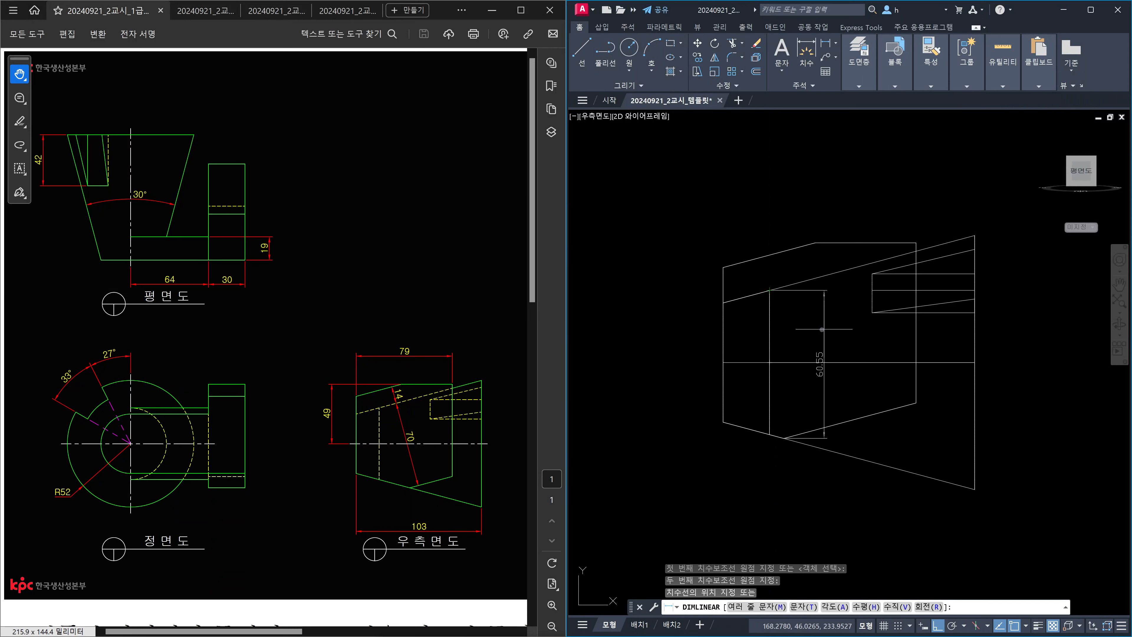
pyautogui.write('r')
pyautogui.press('Return')
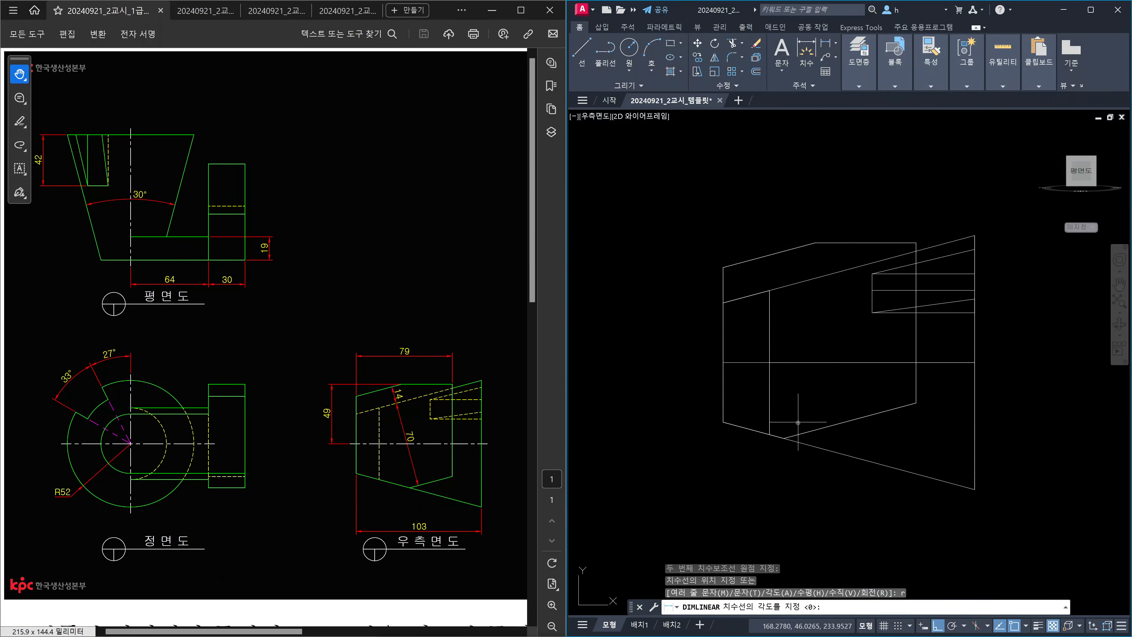
pyautogui.click(800, 430)
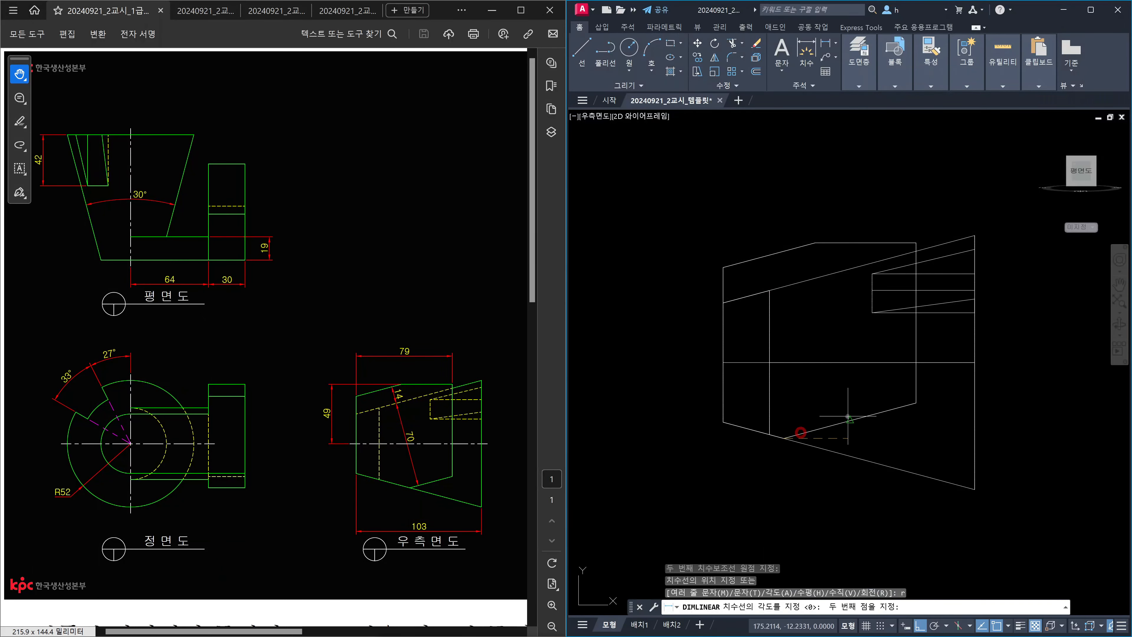
pyautogui.click(912, 399)
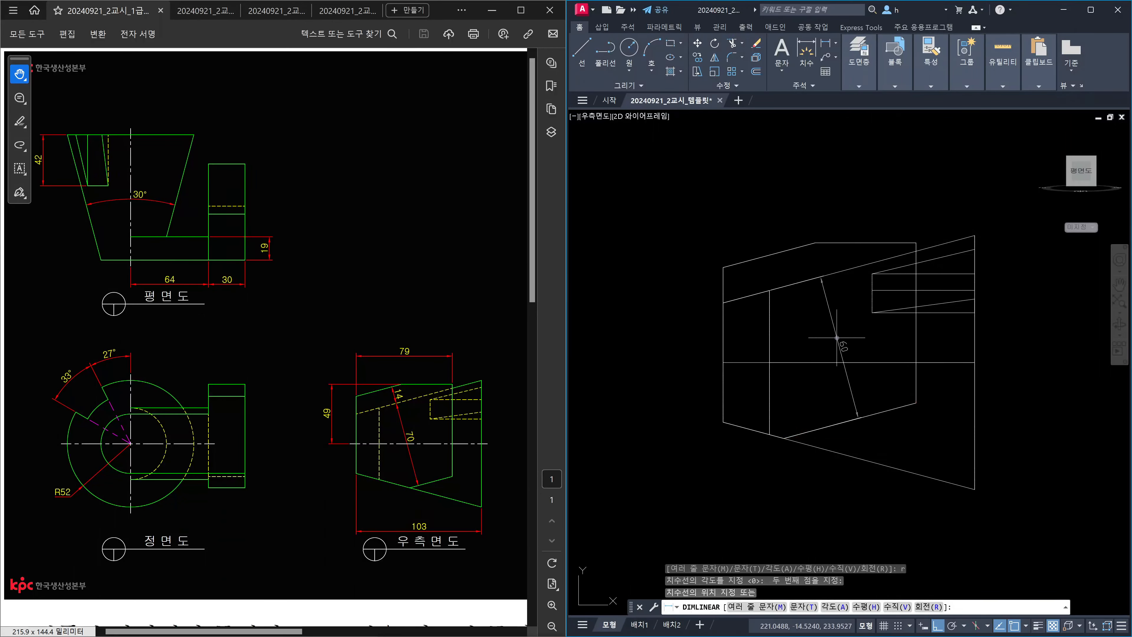
pyautogui.click(833, 336)
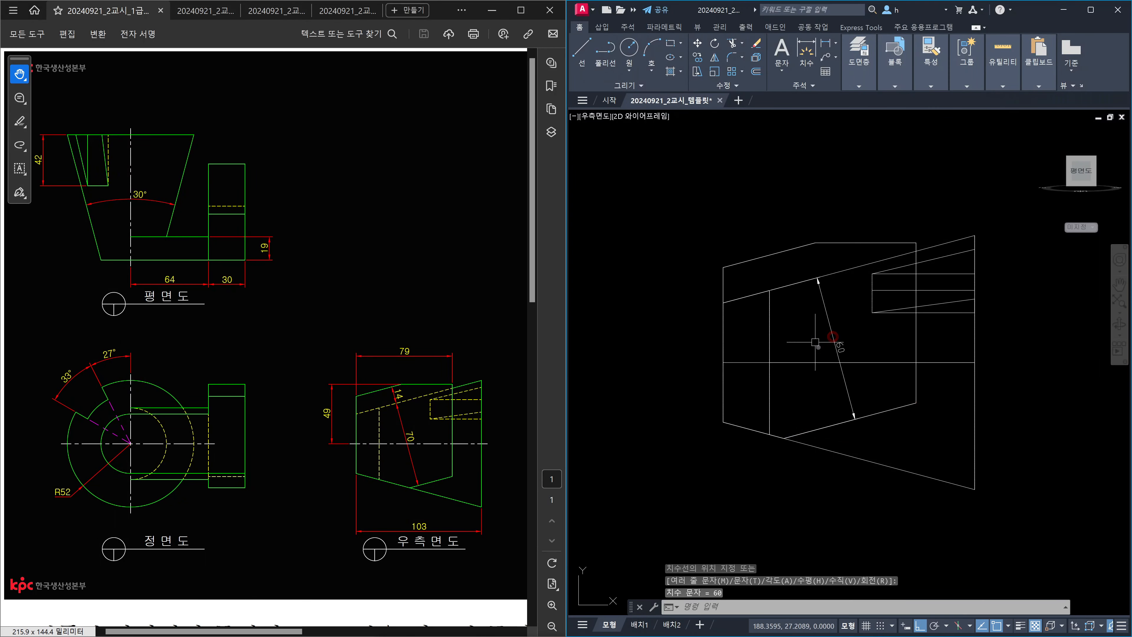
pyautogui.scroll(4, 852, 357)
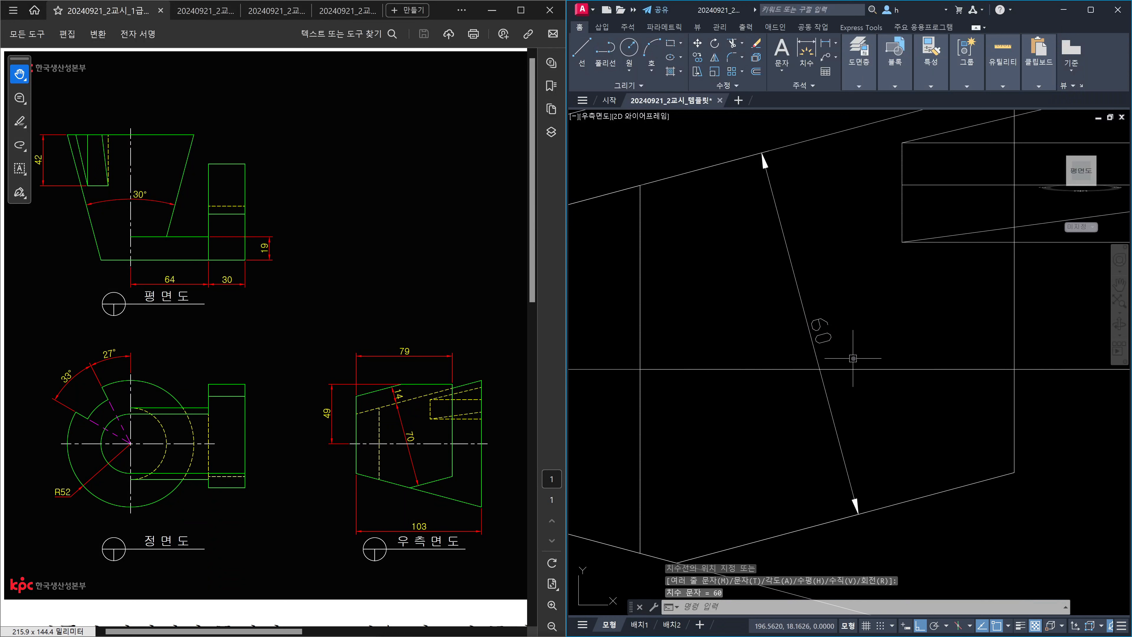
pyautogui.scroll(-2, 856, 356)
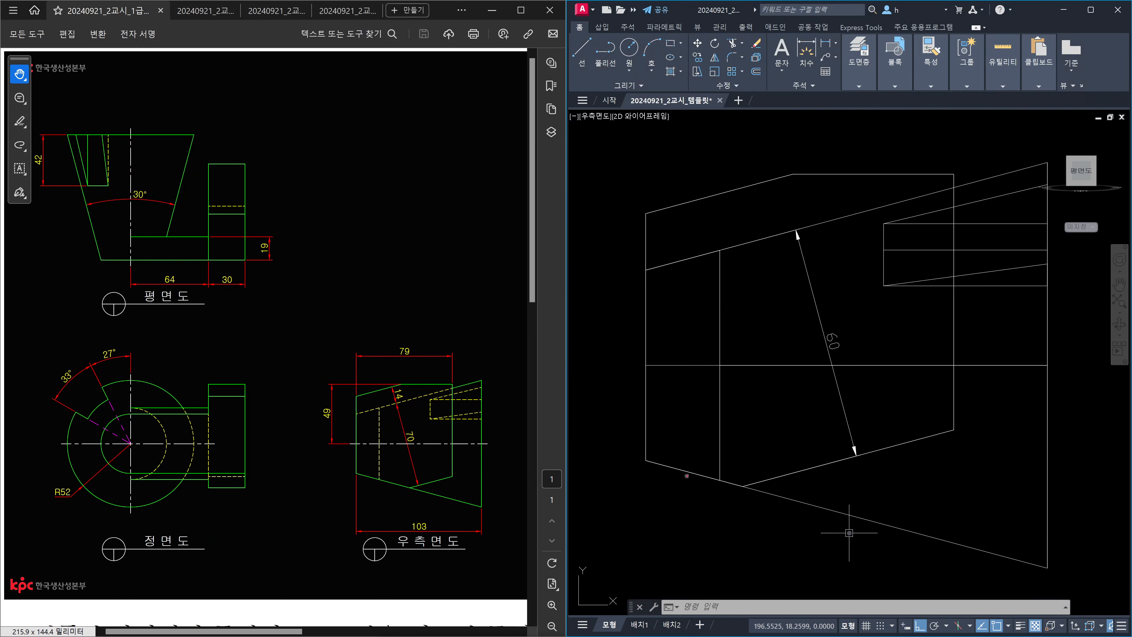
pyautogui.moveTo(704, 462); pyautogui.dragTo(758, 506)
pyautogui.moveTo(373, 469); pyautogui.dragTo(423, 499)
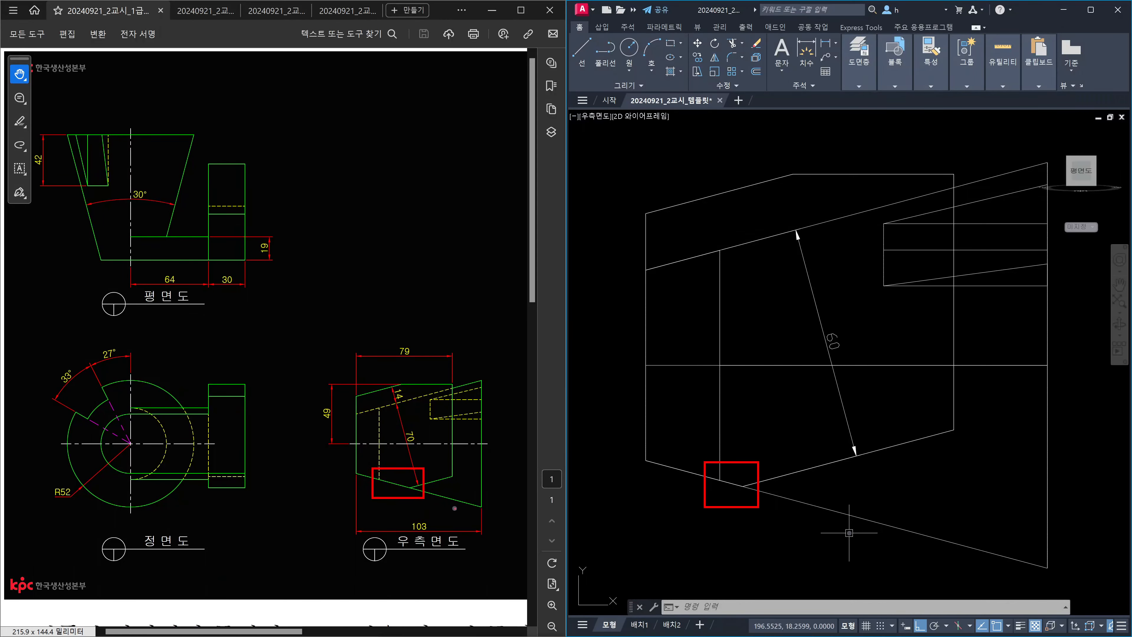
pyautogui.press('Escape')
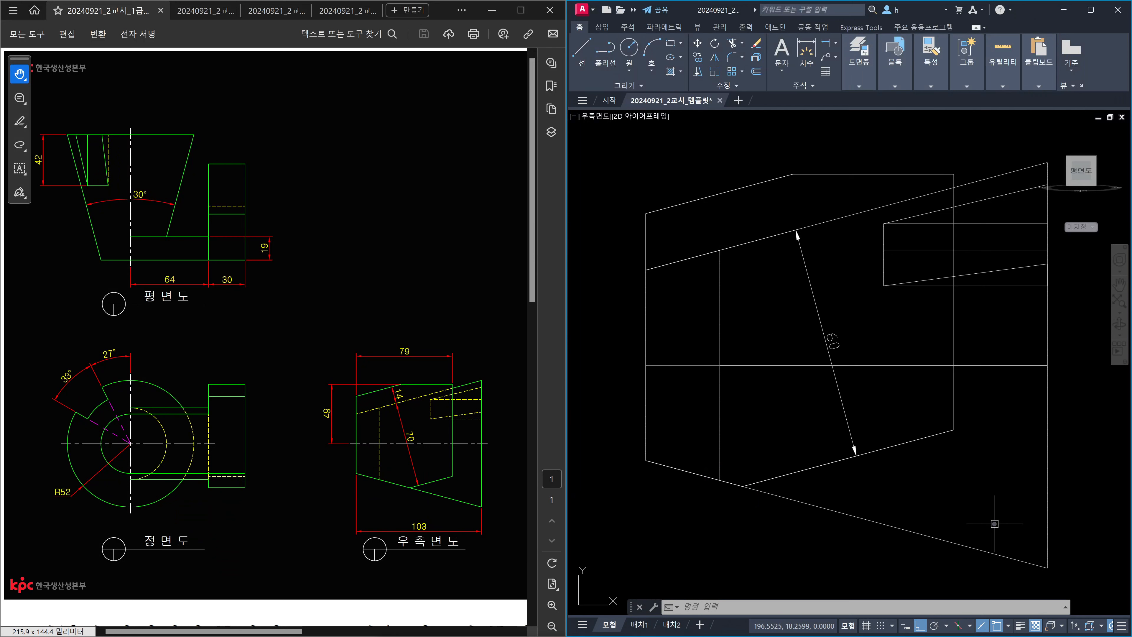
# Step: Measure the slanted thickness between the cone's upper edge and the block's upper slanted edge with a rotated linear dimension, without placing it
pyautogui.write('dli')
pyautogui.press('Return')
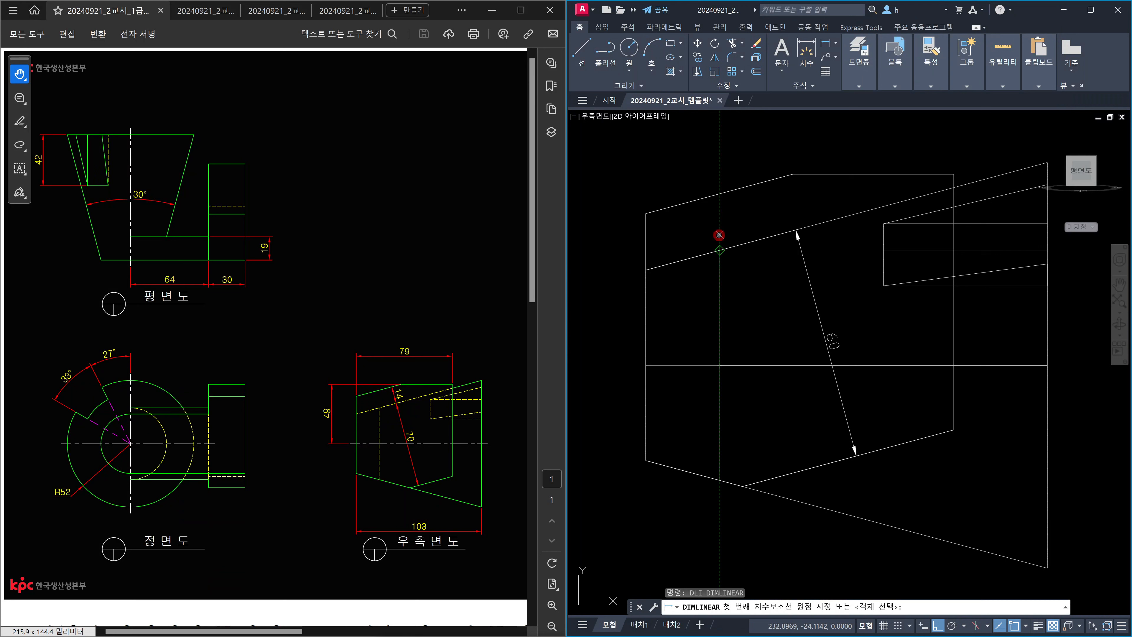
pyautogui.click(719, 239)
pyautogui.press('Escape')
pyautogui.press('Return')
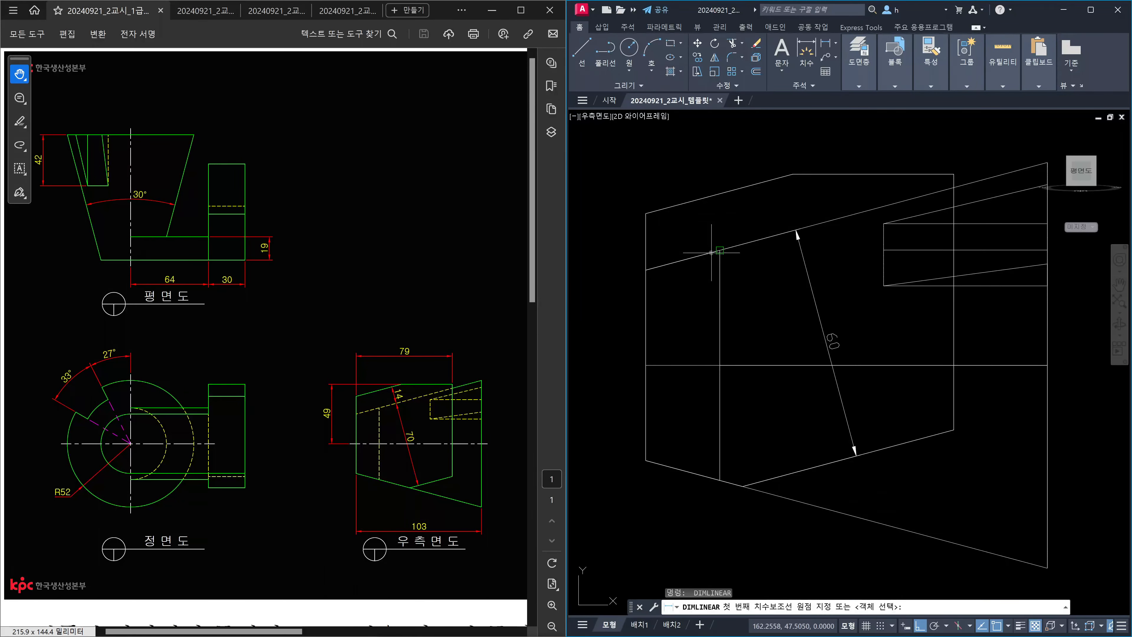
pyautogui.click(709, 253)
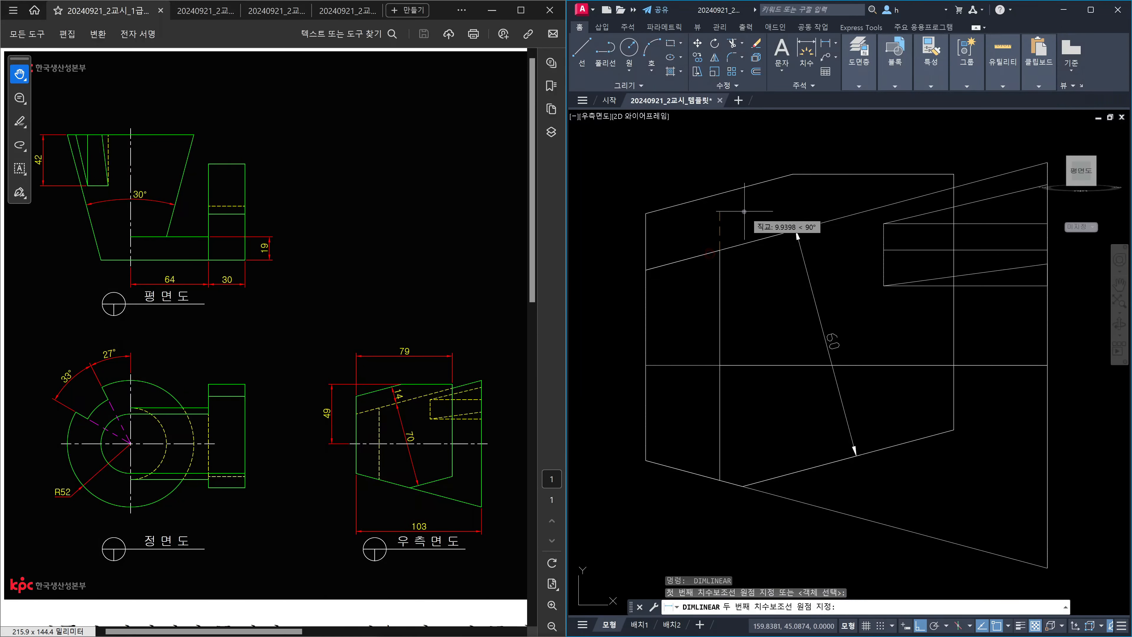
pyautogui.click(666, 205)
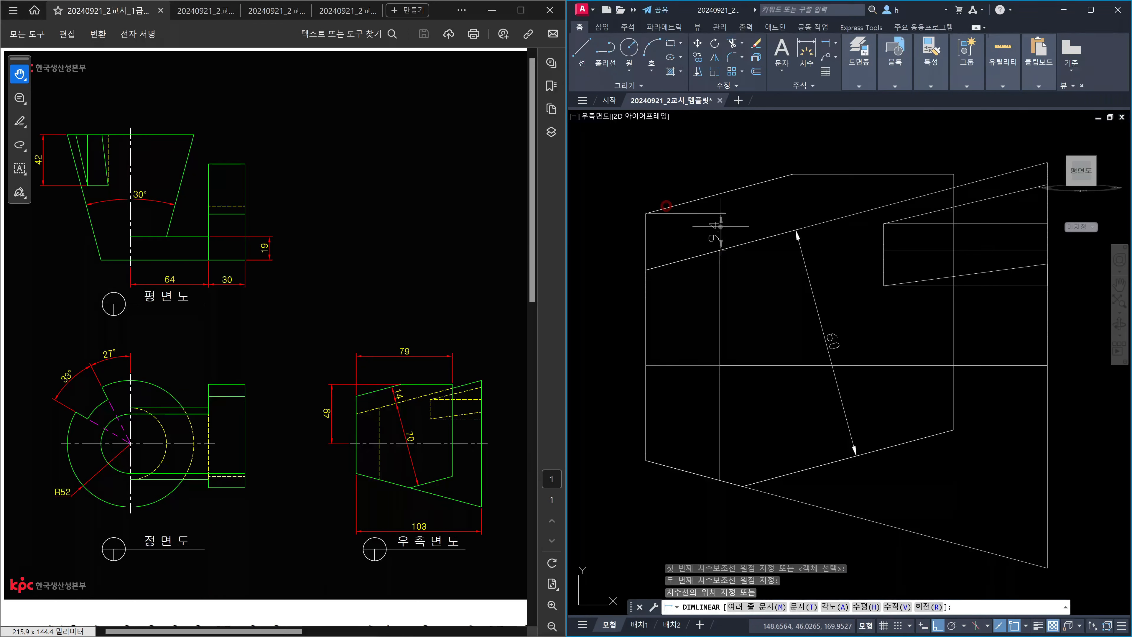
pyautogui.write('r')
pyautogui.press('Return')
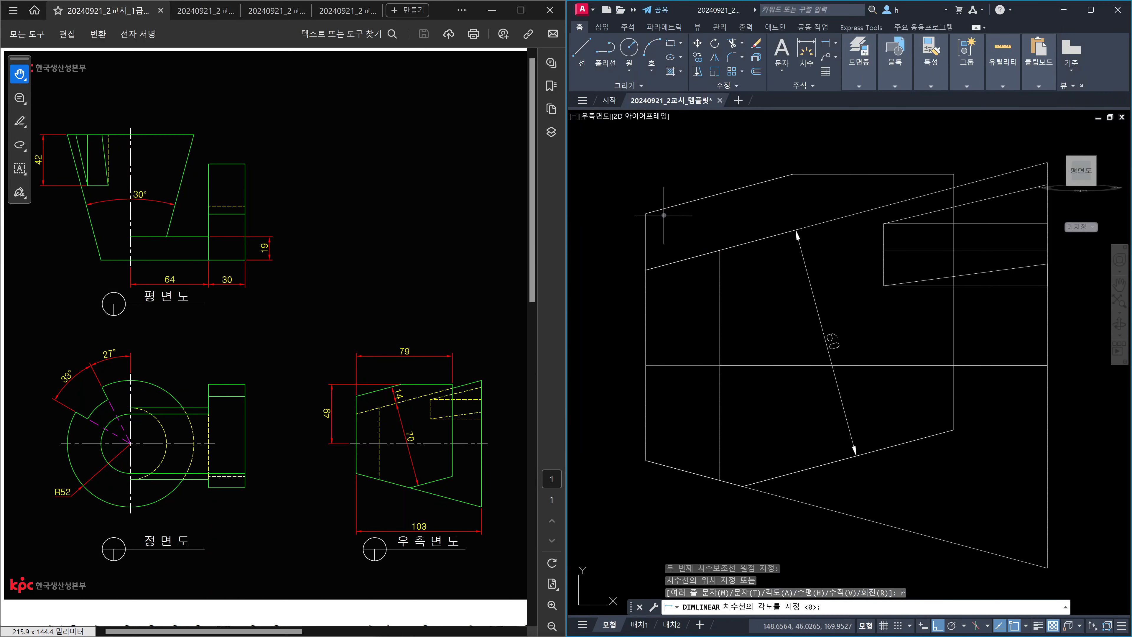
pyautogui.click(661, 210)
pyautogui.click(780, 173)
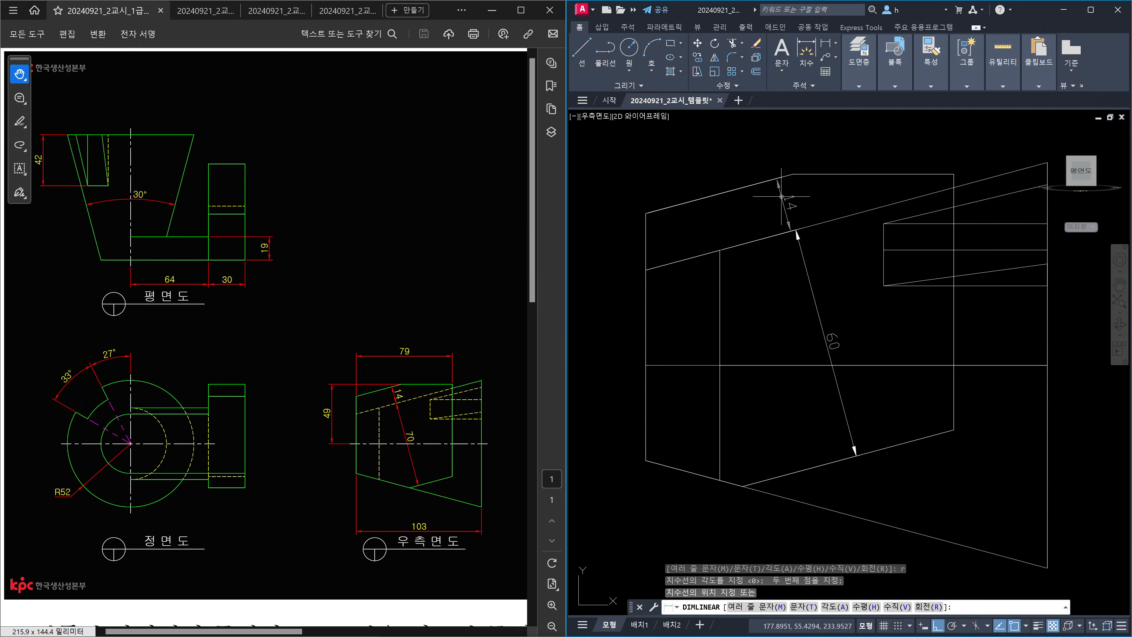
pyautogui.press('Escape')
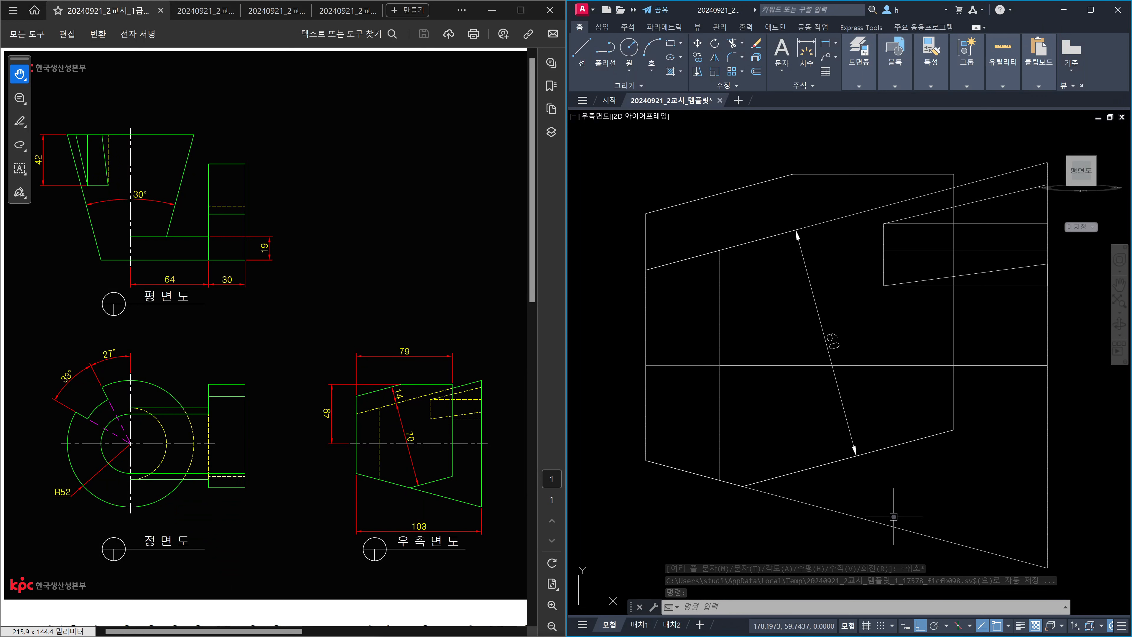
# Step: Offset the block's lower slanted face outward by 10 using the SOLIDEDIT face offset
pyautogui.moveTo(894, 517); pyautogui.dragTo(859, 418, button='middle')
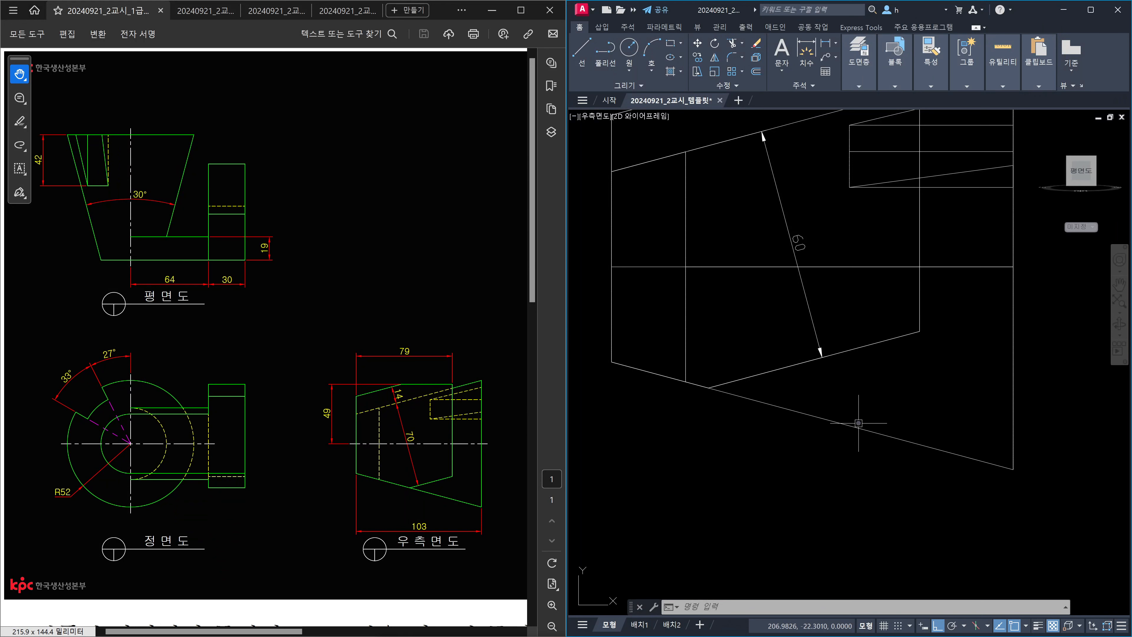
pyautogui.keyDown('shift'); pyautogui.moveTo(867, 405); pyautogui.dragTo(883, 403, button='middle'); pyautogui.keyUp('shift')
pyautogui.moveTo(748, 386); pyautogui.dragTo(1028, 425, button='middle')
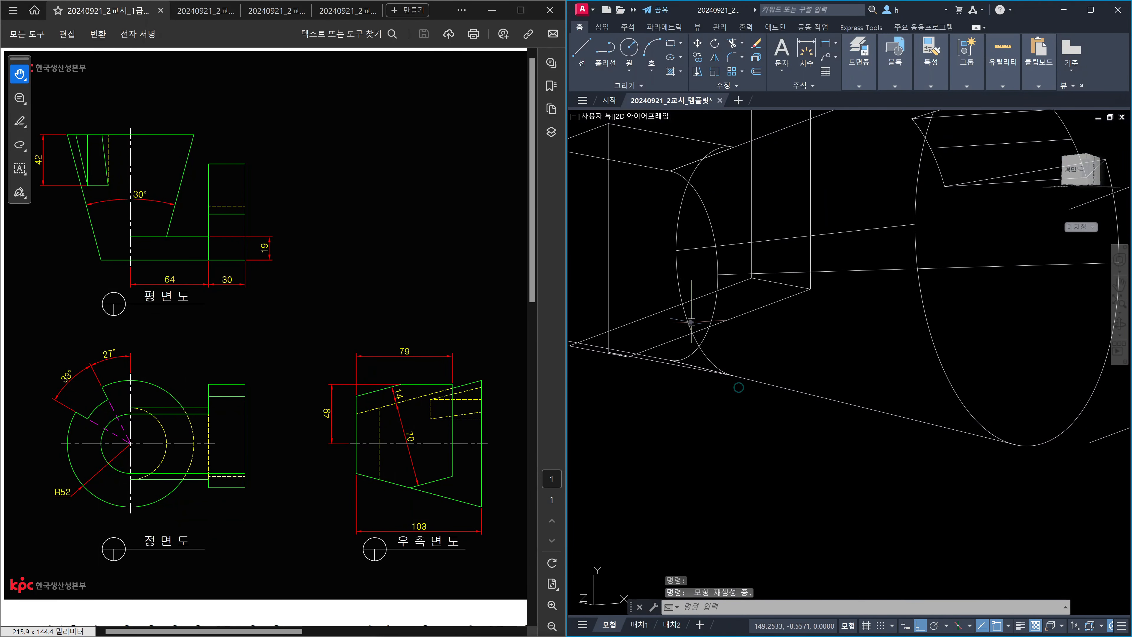
pyautogui.moveTo(716, 324); pyautogui.dragTo(944, 344, button='middle')
pyautogui.press('Escape')
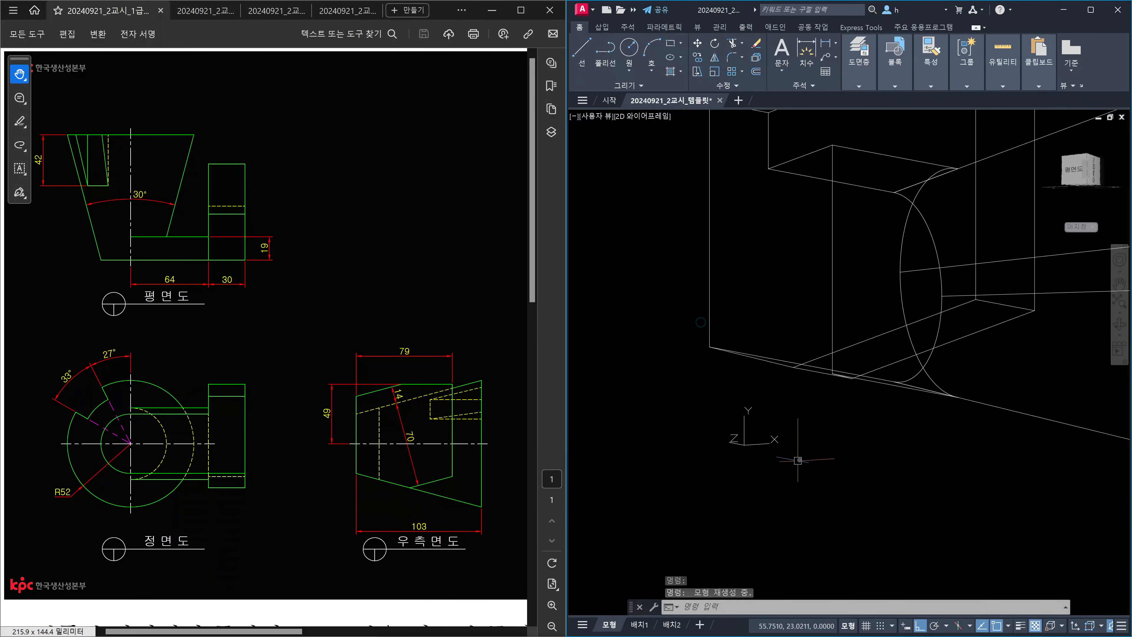
pyautogui.write('solidedit')
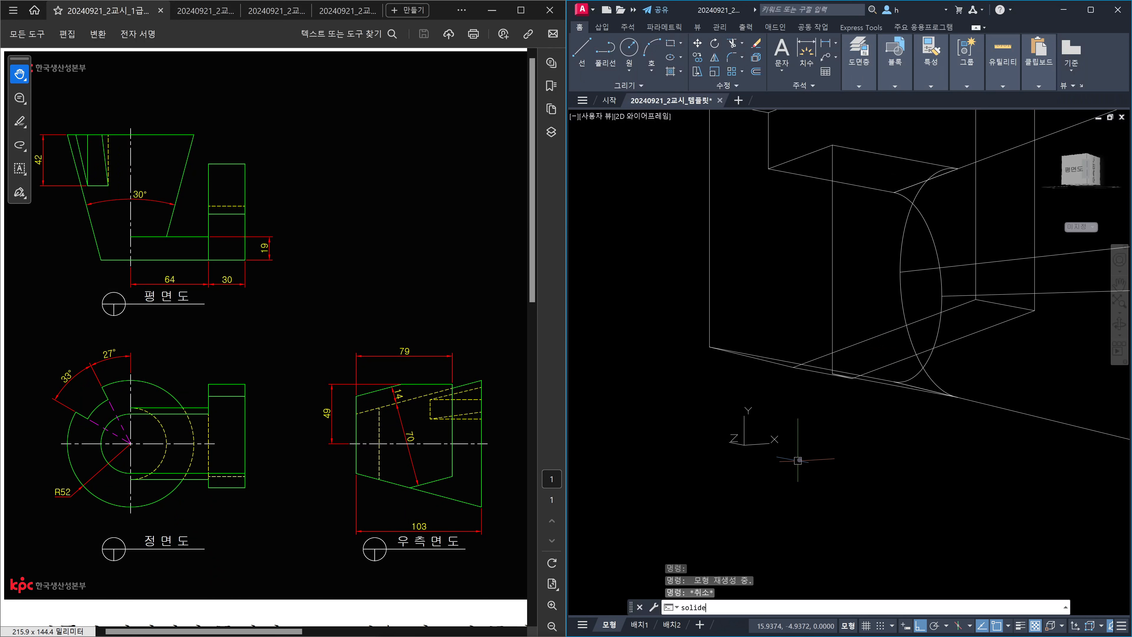
pyautogui.press('Return')
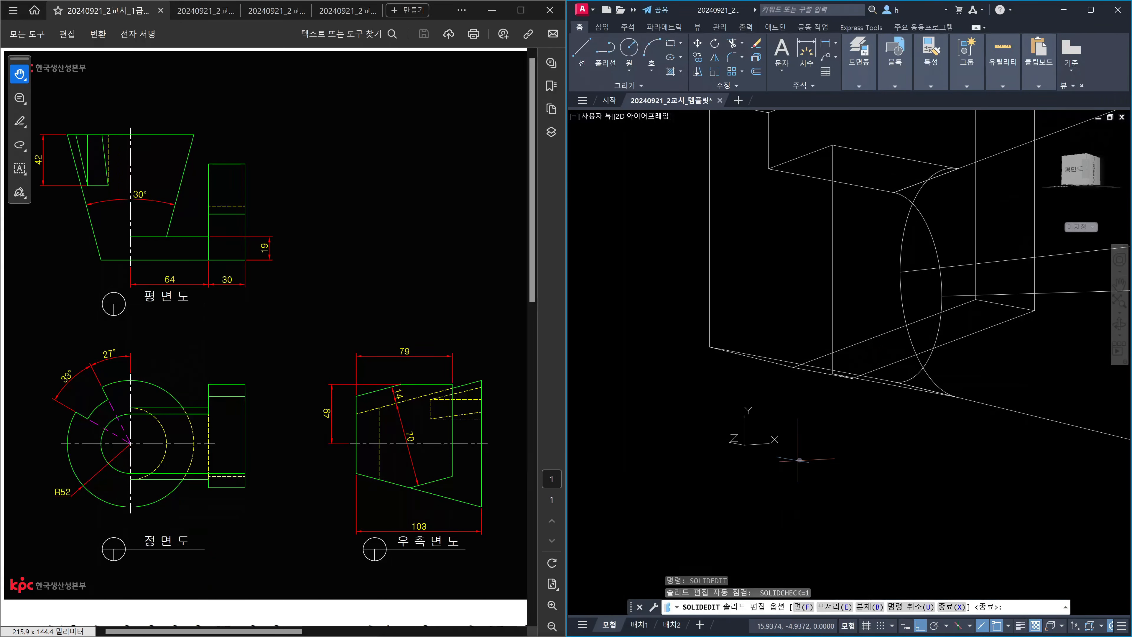
pyautogui.write('f')
pyautogui.press('Return')
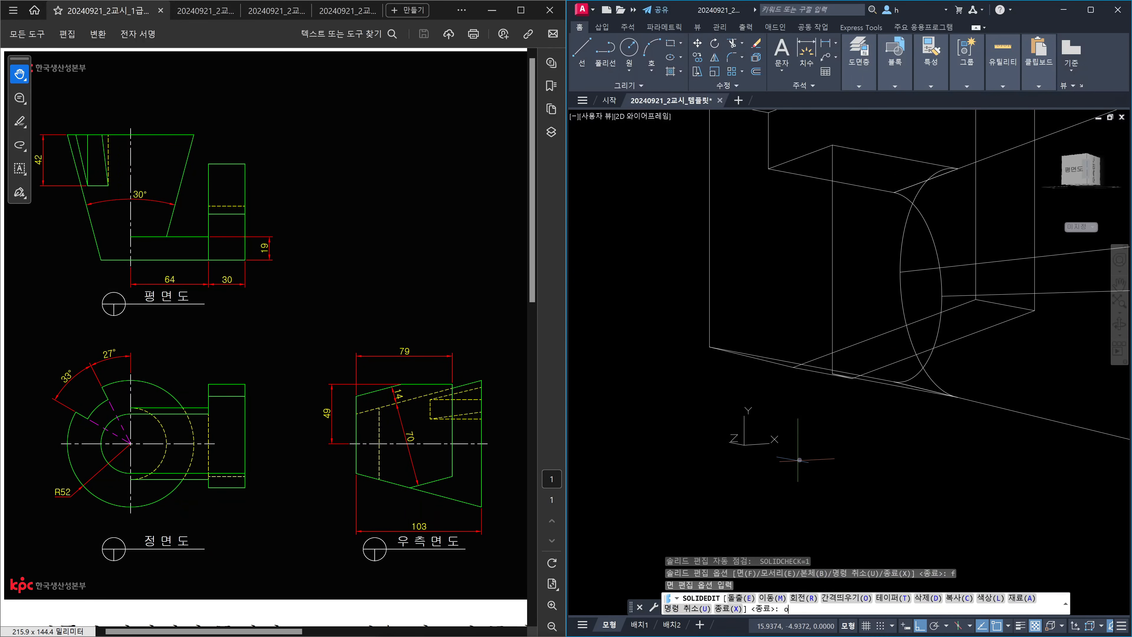
pyautogui.write('o')
pyautogui.press('Return')
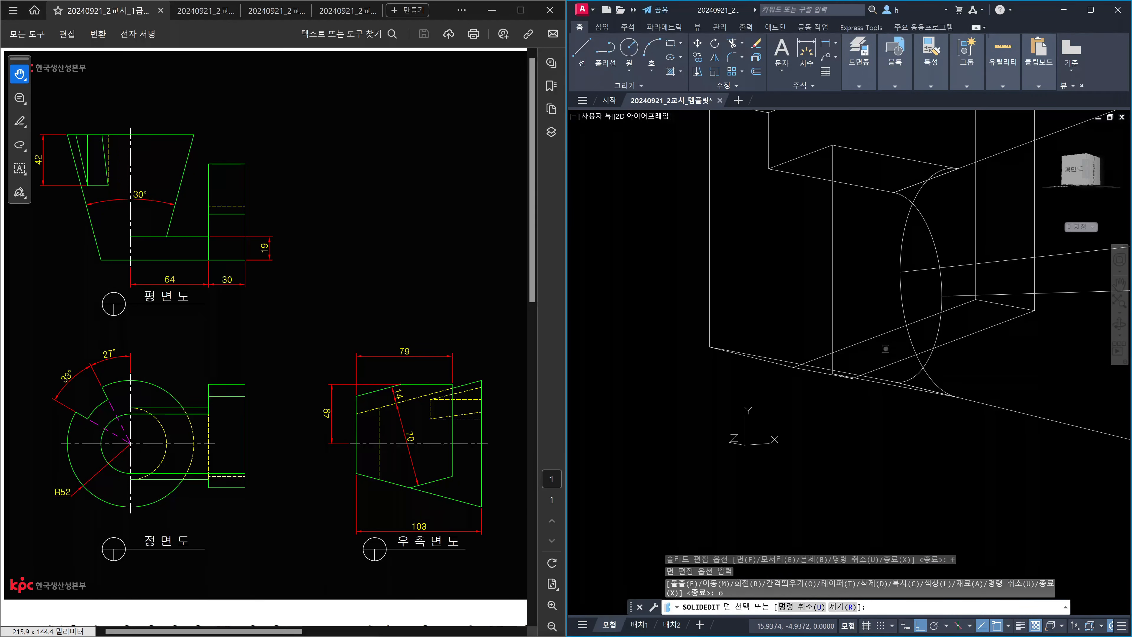
pyautogui.click(885, 348)
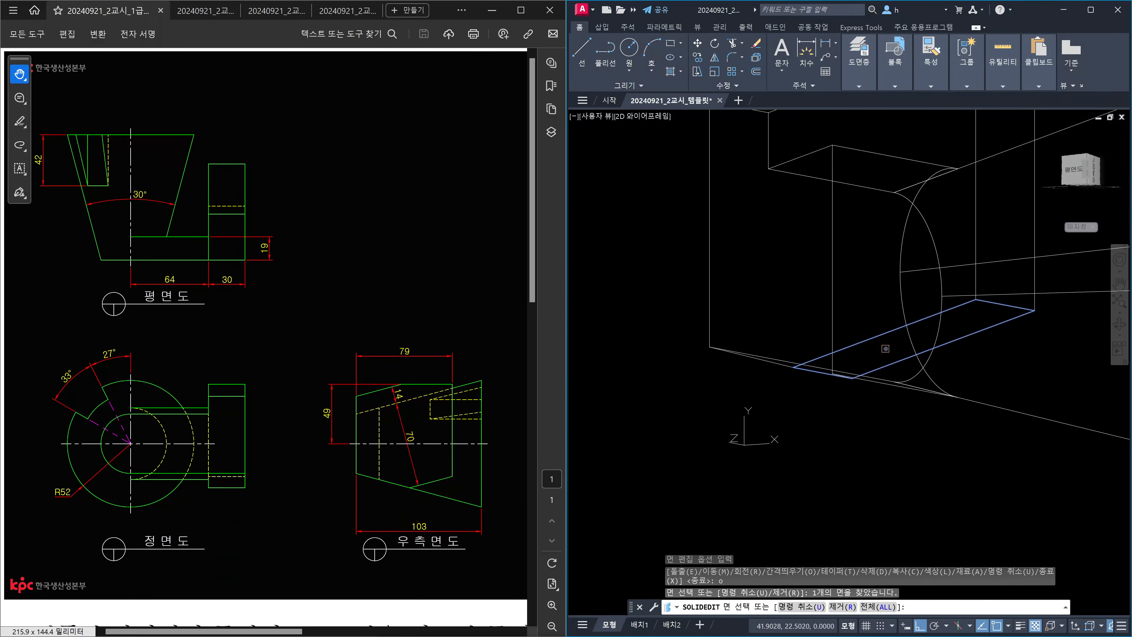
pyautogui.press('Return')
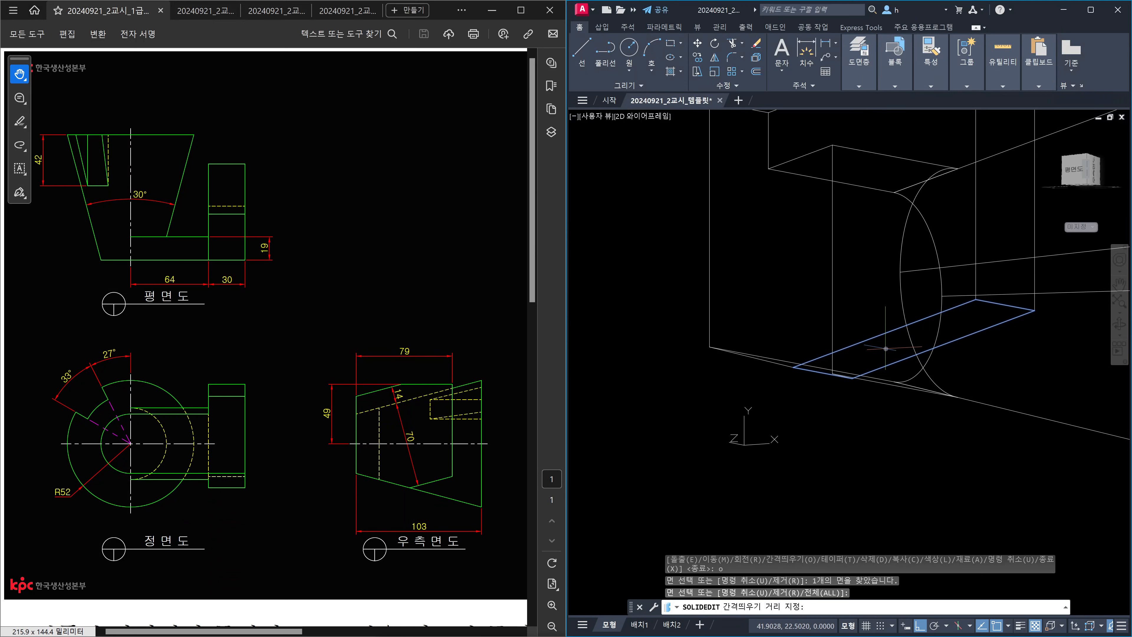
pyautogui.write('10')
pyautogui.press('Return')
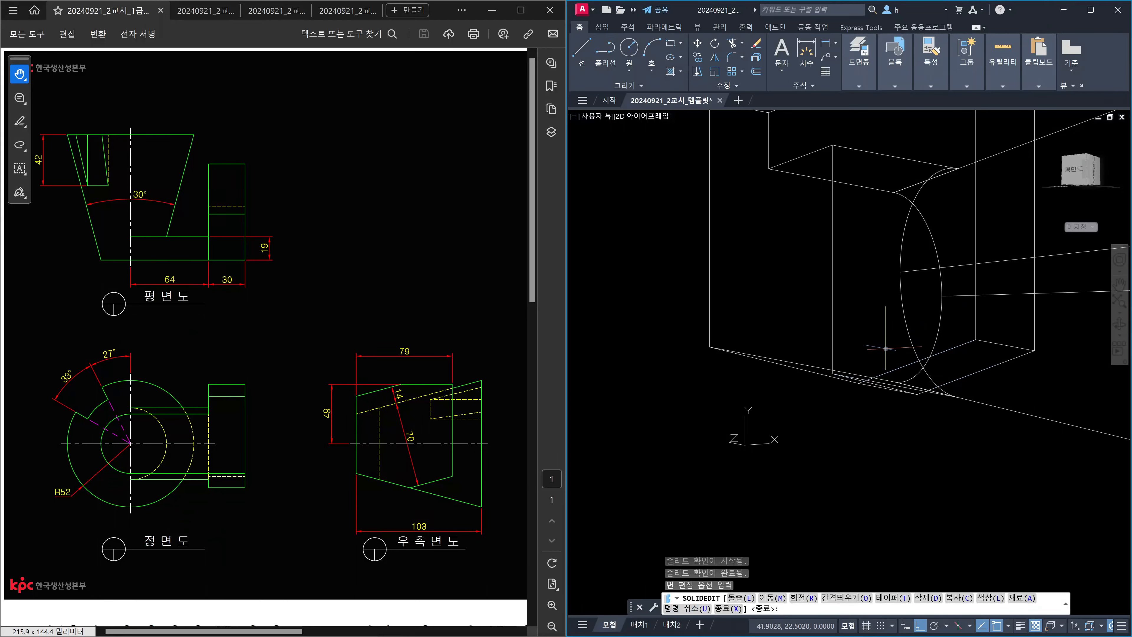
pyautogui.press('Escape')
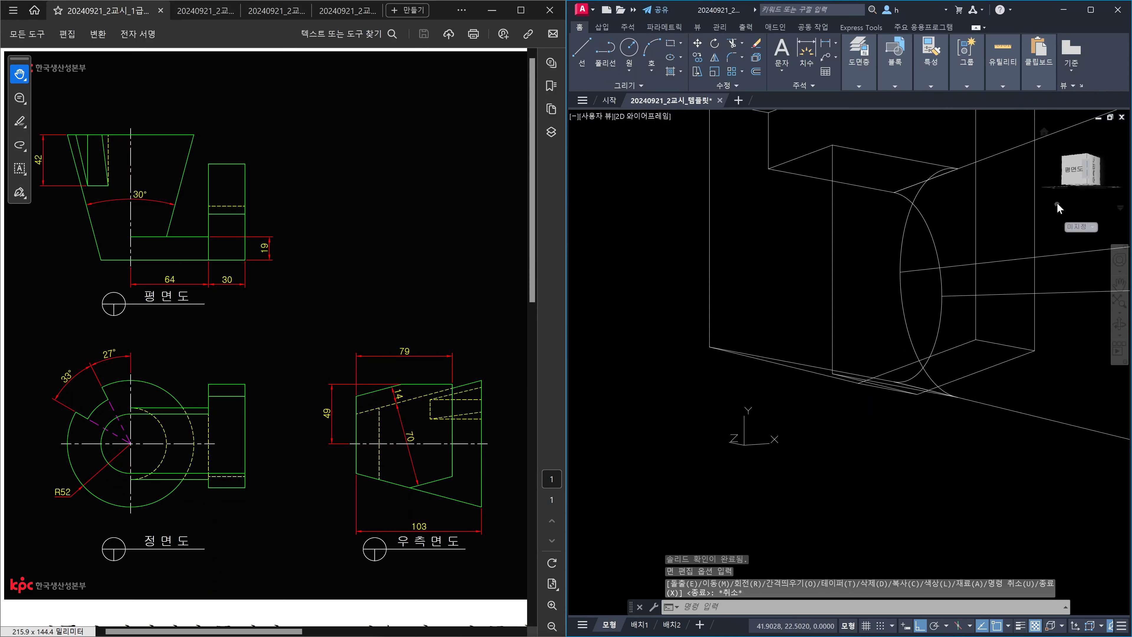
# Step: Check the slanted thickness dimension in the right side view, then delete that dimension
pyautogui.click(1076, 183)
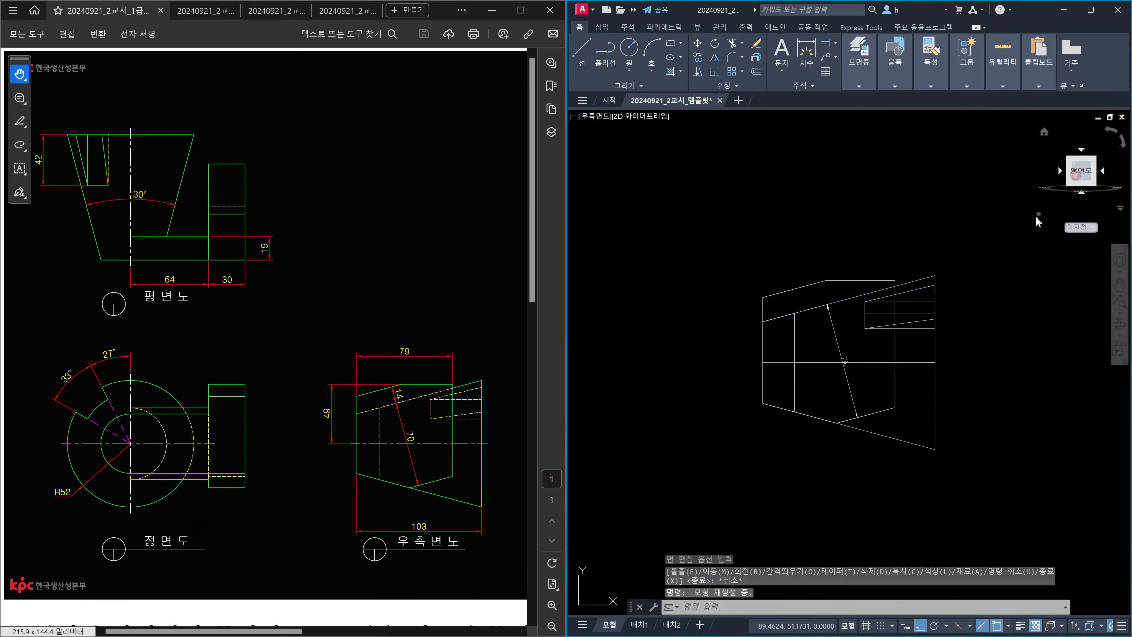
pyautogui.scroll(6, 838, 383)
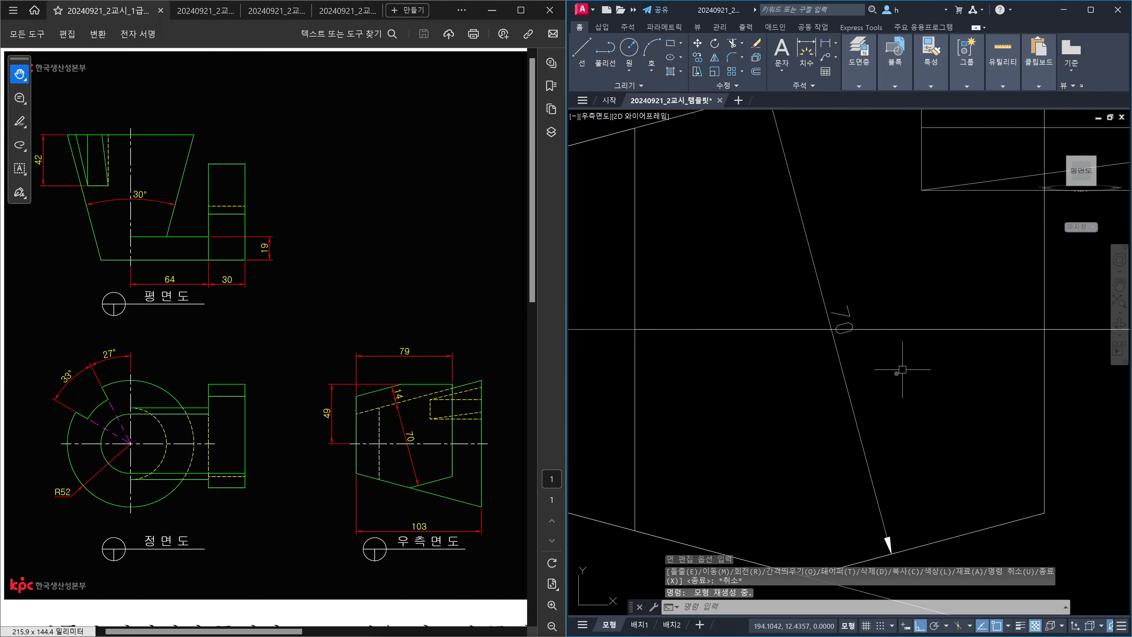
pyautogui.scroll(-5, 909, 330)
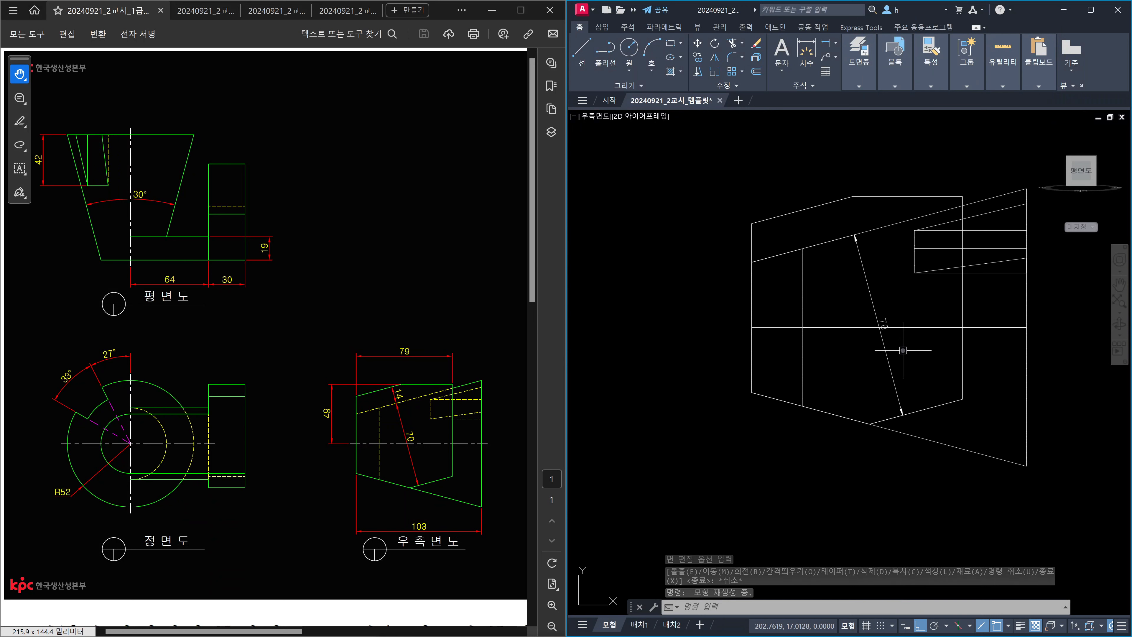
pyautogui.click(915, 362)
pyautogui.click(859, 379)
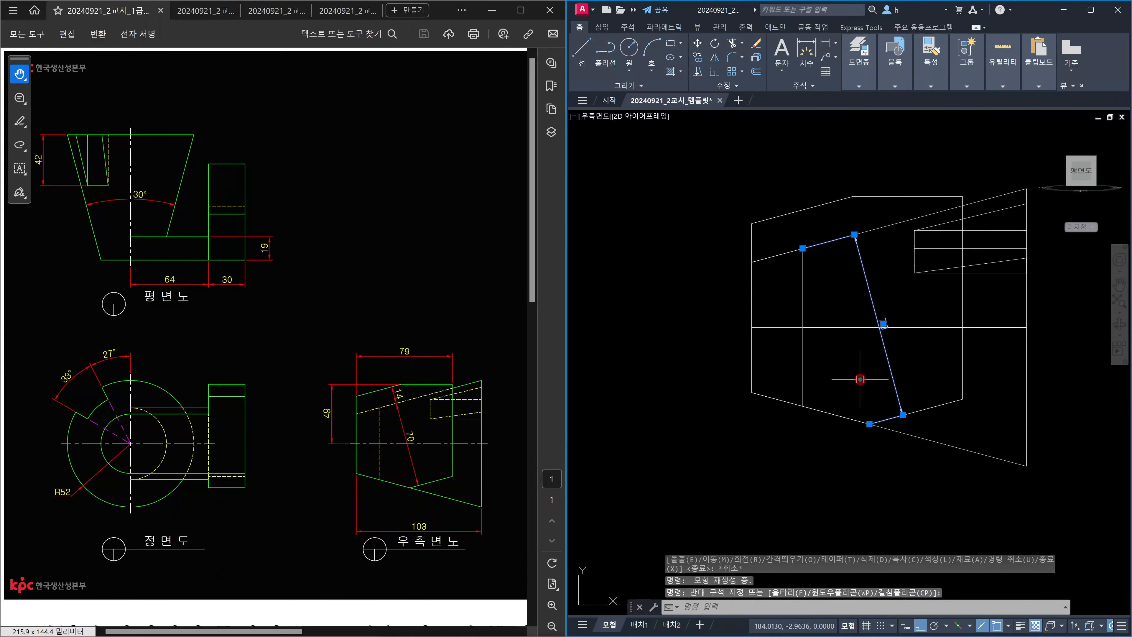
pyautogui.press('Delete')
# Step: Reset the UCS to World and display the model in the southeast isometric view
pyautogui.moveTo(1069, 158)
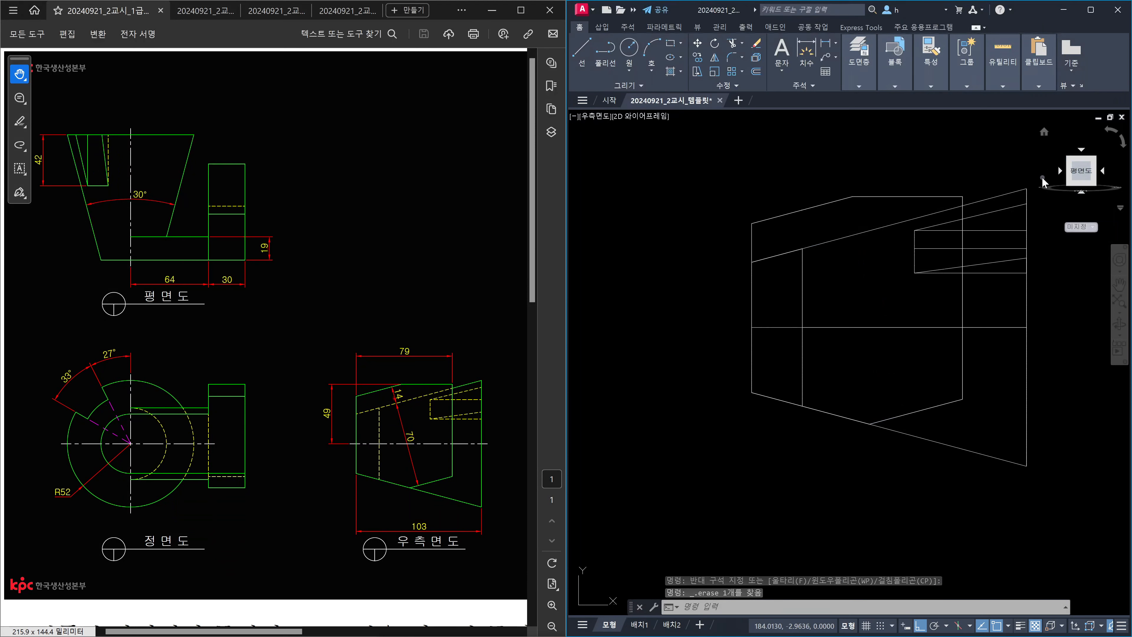
pyautogui.write('ucs')
pyautogui.press('Return')
pyautogui.press('Return')
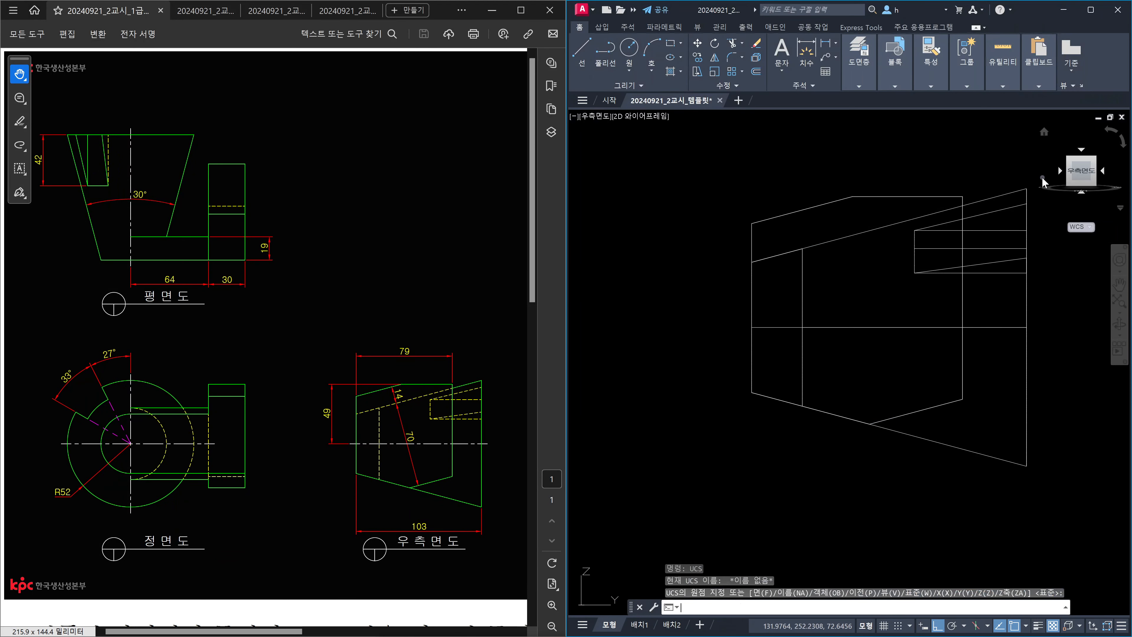
pyautogui.click(1068, 160)
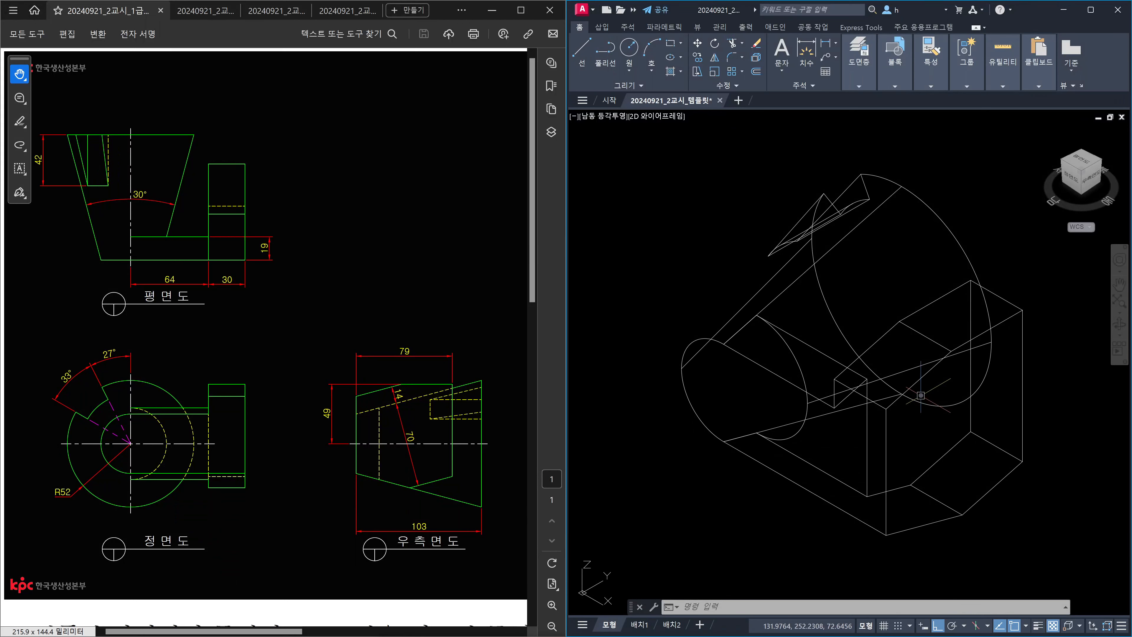
# Step: Bring up the Notepad answer list and query the solid's mass properties to compare its volume with answer 1
pyautogui.hotkey('alt', 'Tab')
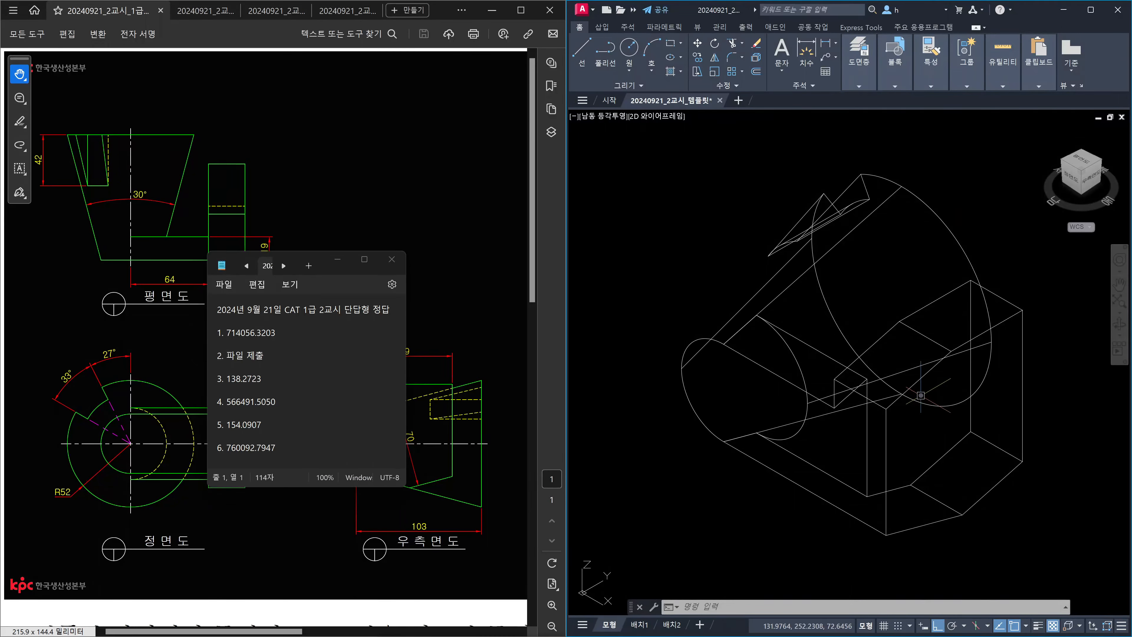
pyautogui.write('vol')
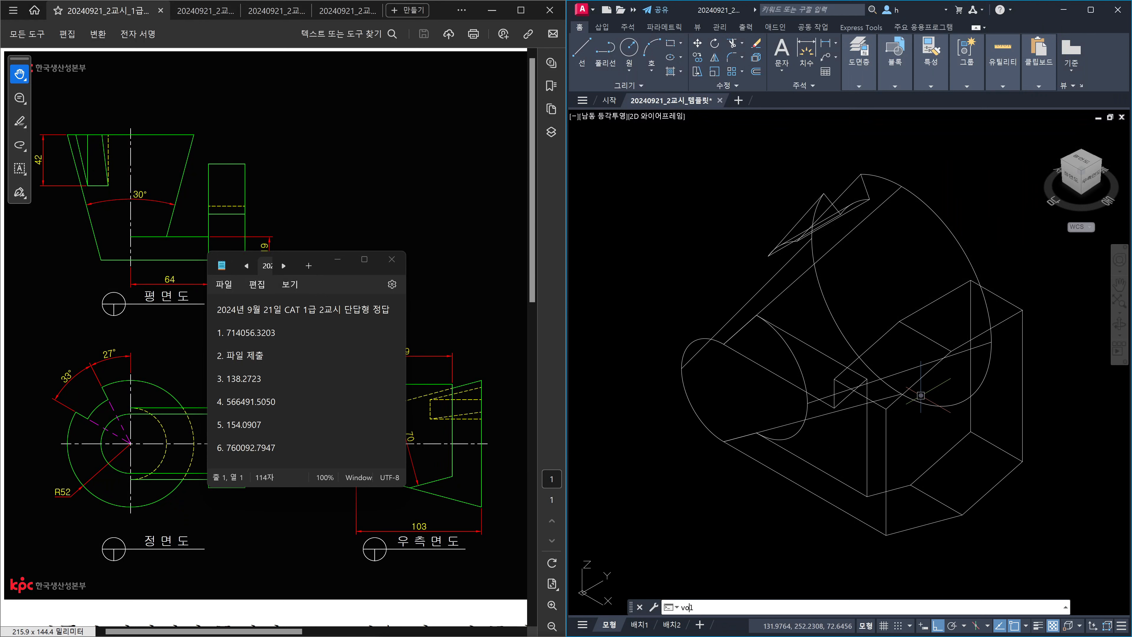
pyautogui.write('ume')
pyautogui.press('Return')
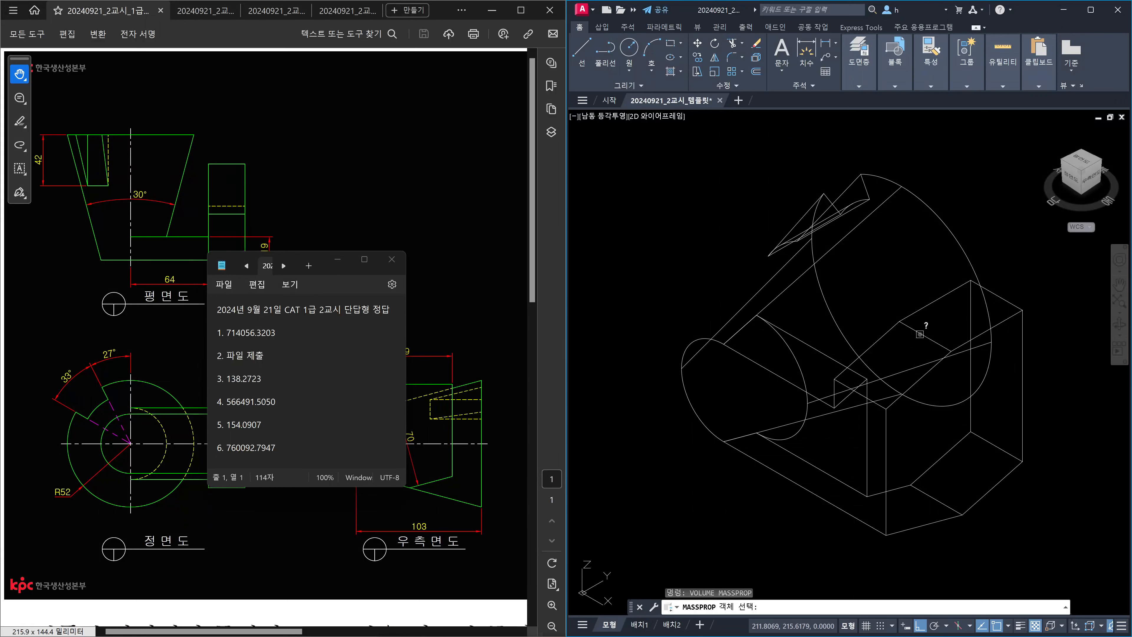
pyautogui.click(920, 334)
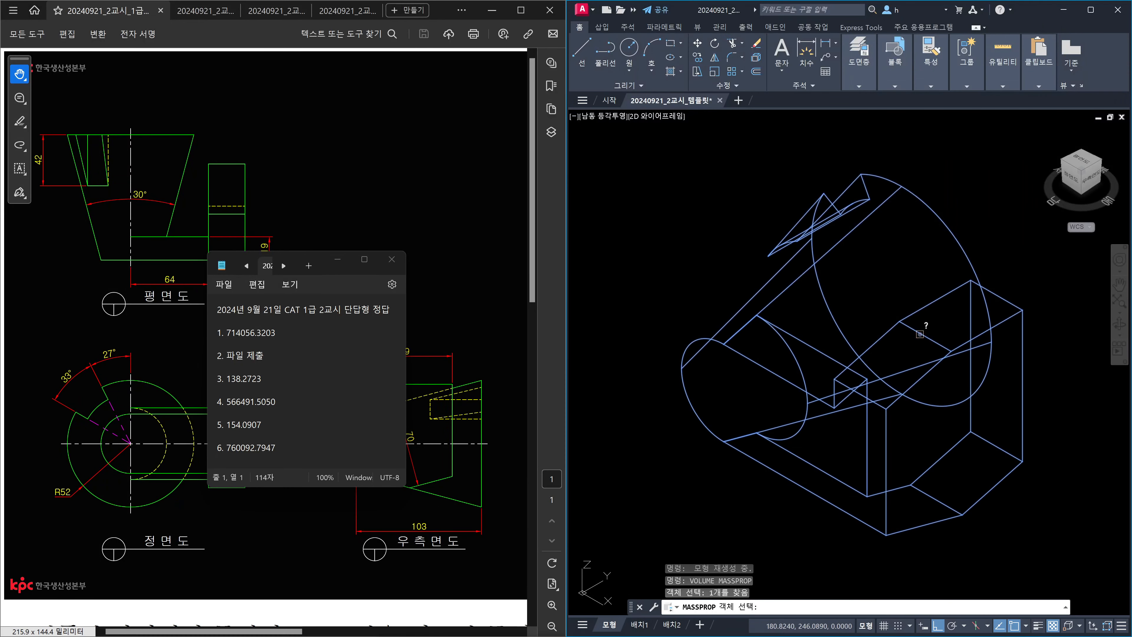
pyautogui.press('Return')
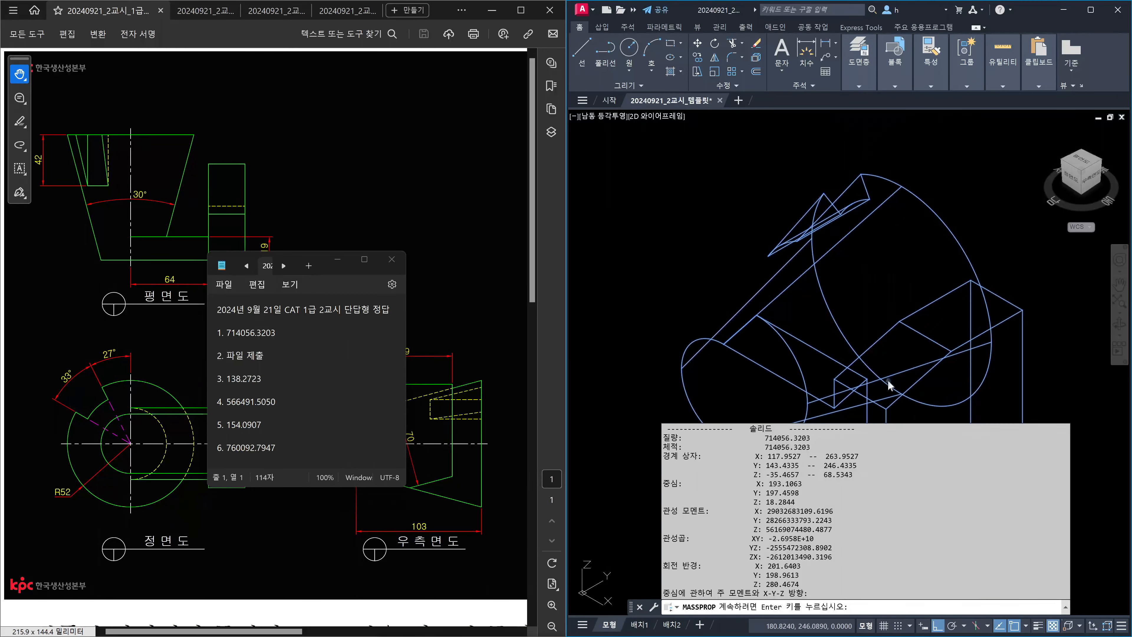
pyautogui.rightClick(932, 273)
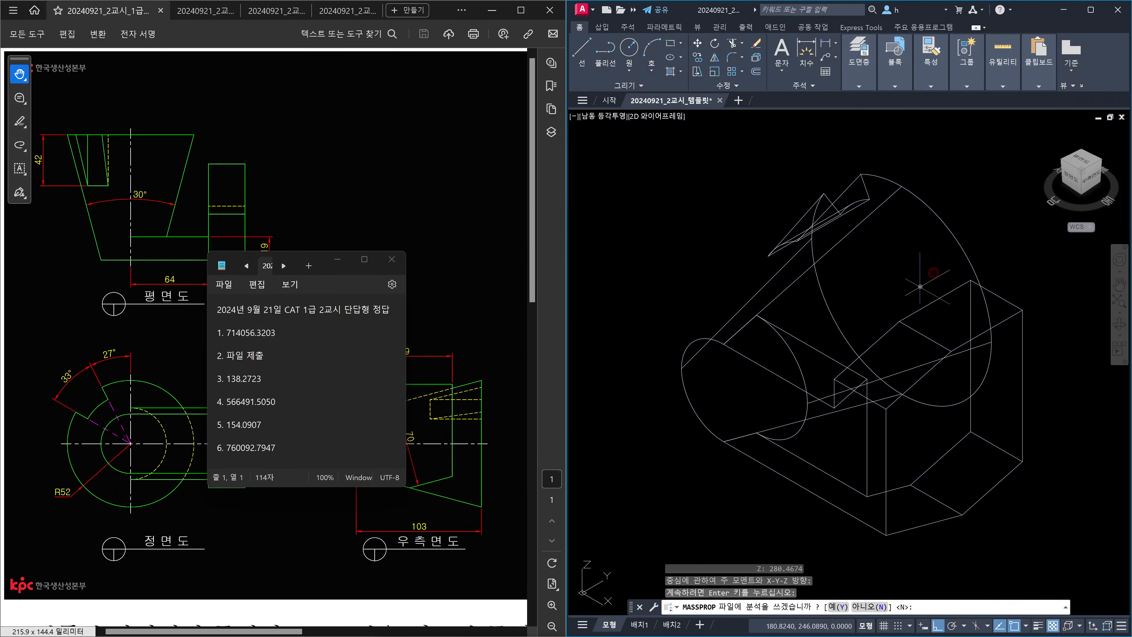